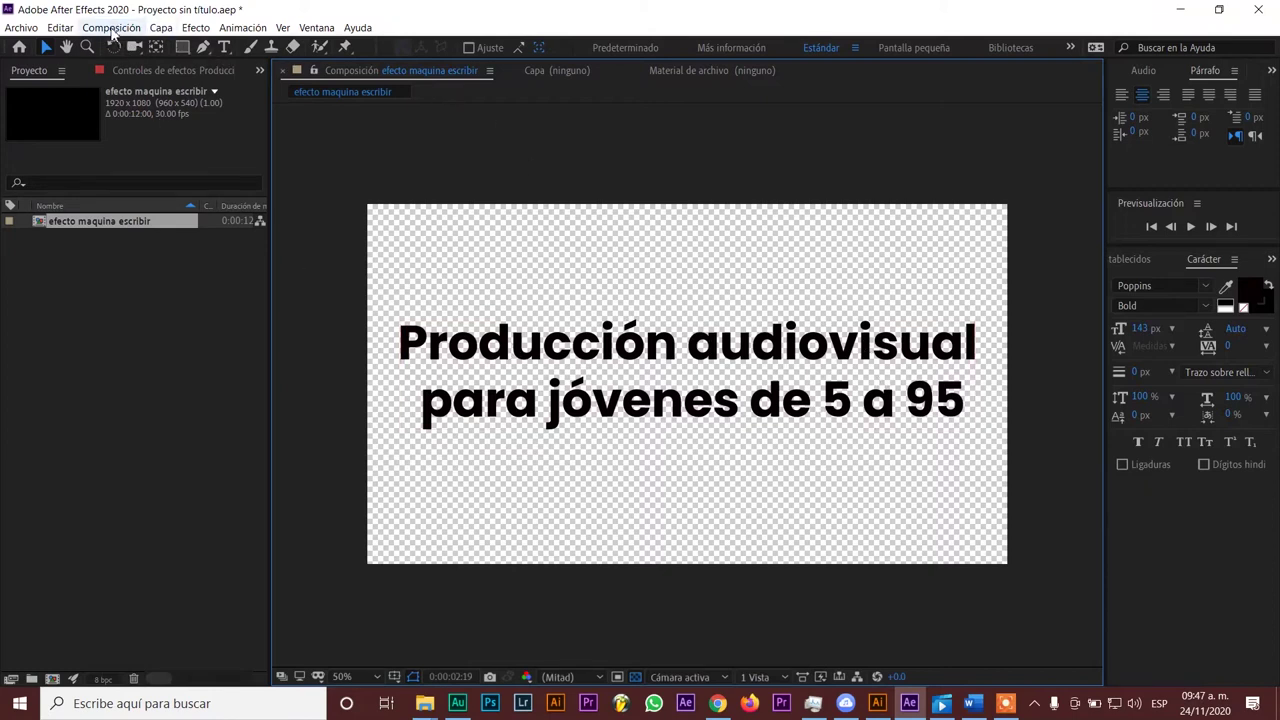
# Open the Composición menu over the finished two-line typewriter composition
pyautogui.click(111, 27)
# Create a new composition named 'maestra' at 1920×1080, 30 fps, 12 seconds
pyautogui.click(149, 46)
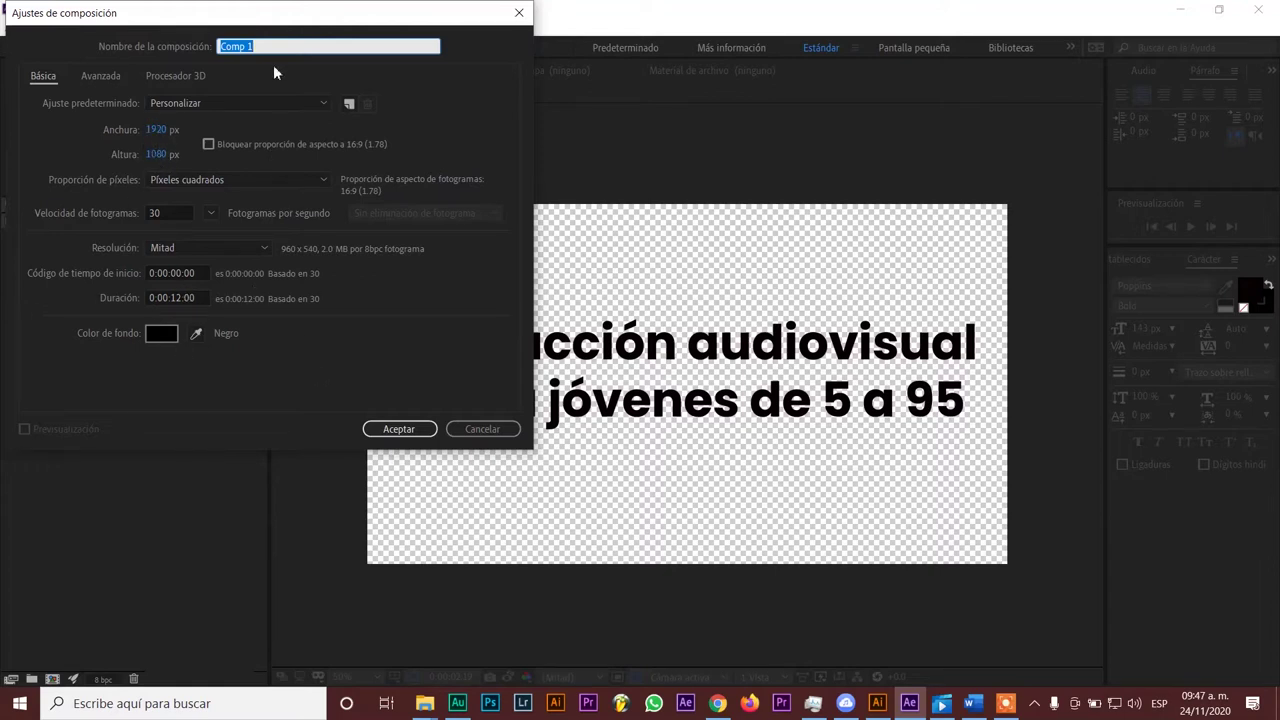
pyautogui.write('maes')
pyautogui.press('BackSpace')
pyautogui.write('ra')
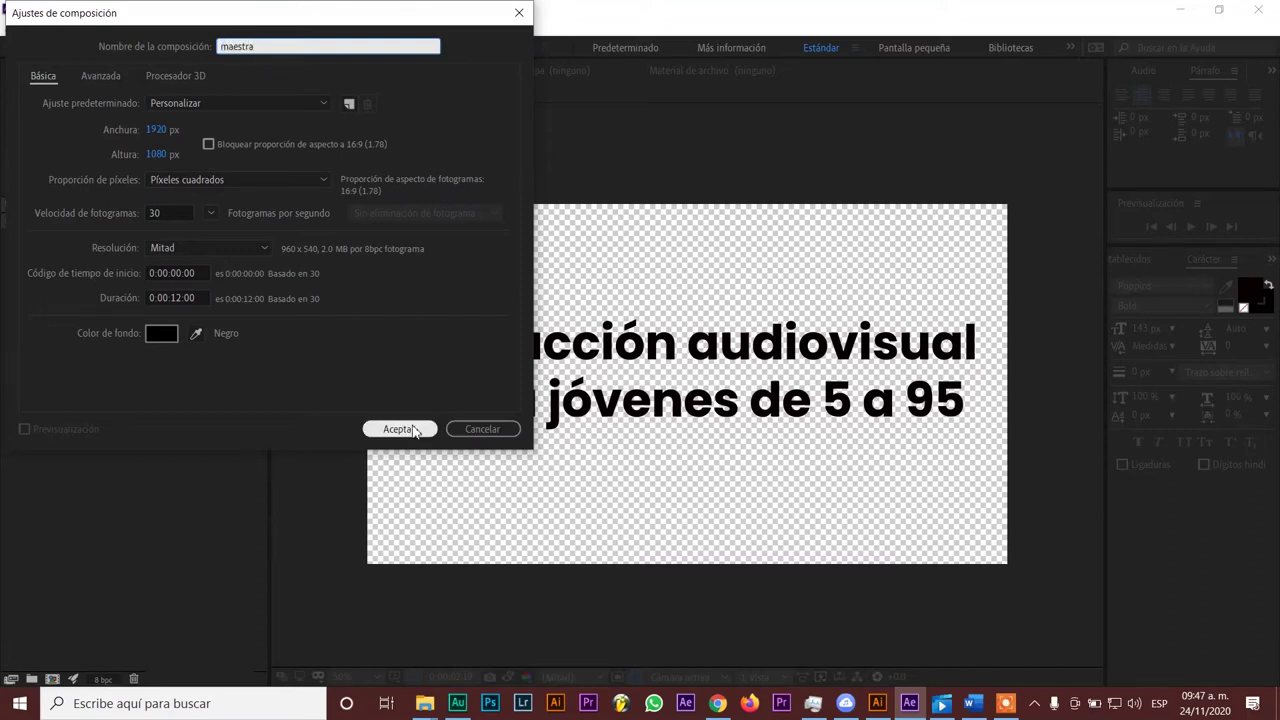
pyautogui.click(412, 428)
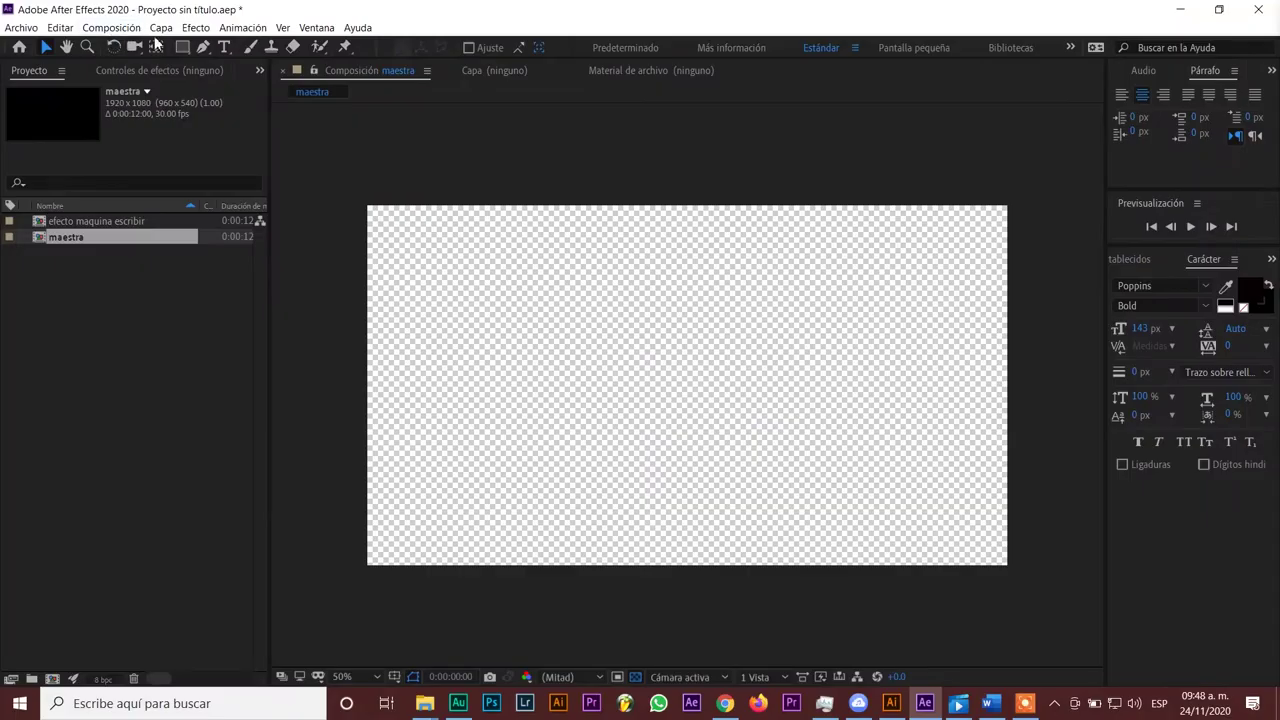
# Create a 1920×200 px composition named 'texto1'
pyautogui.click(117, 31)
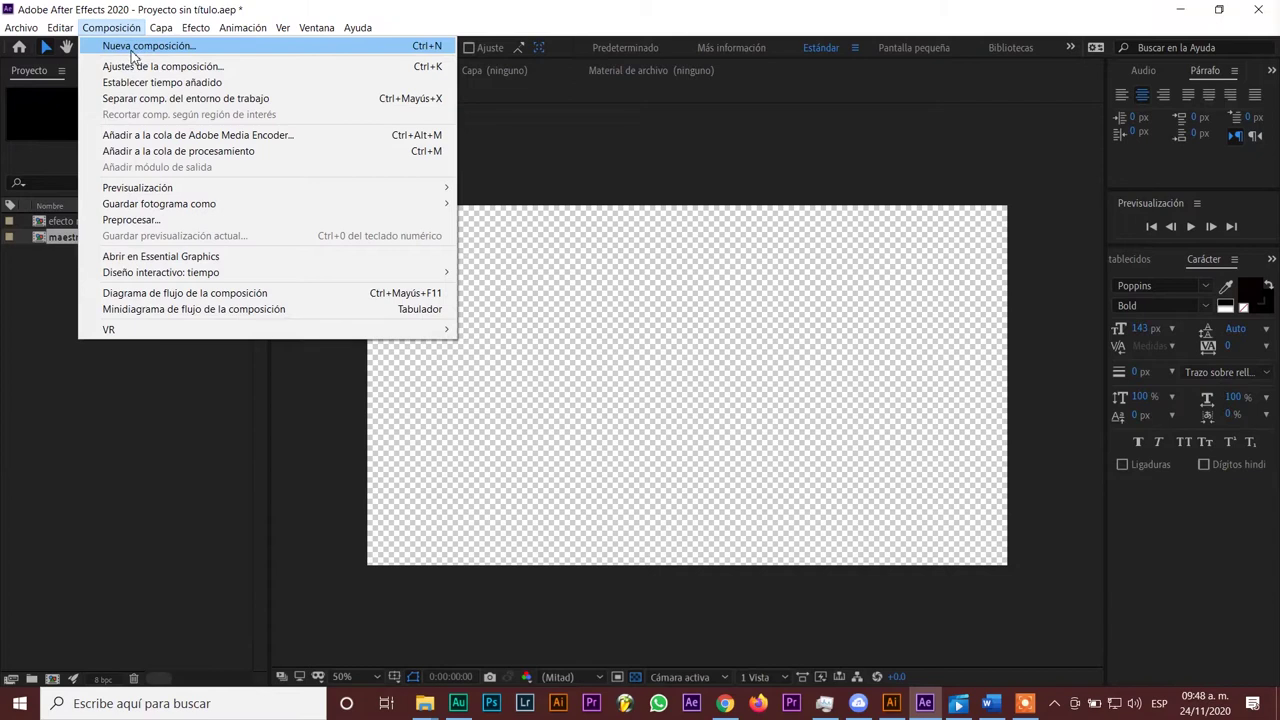
pyautogui.click(132, 46)
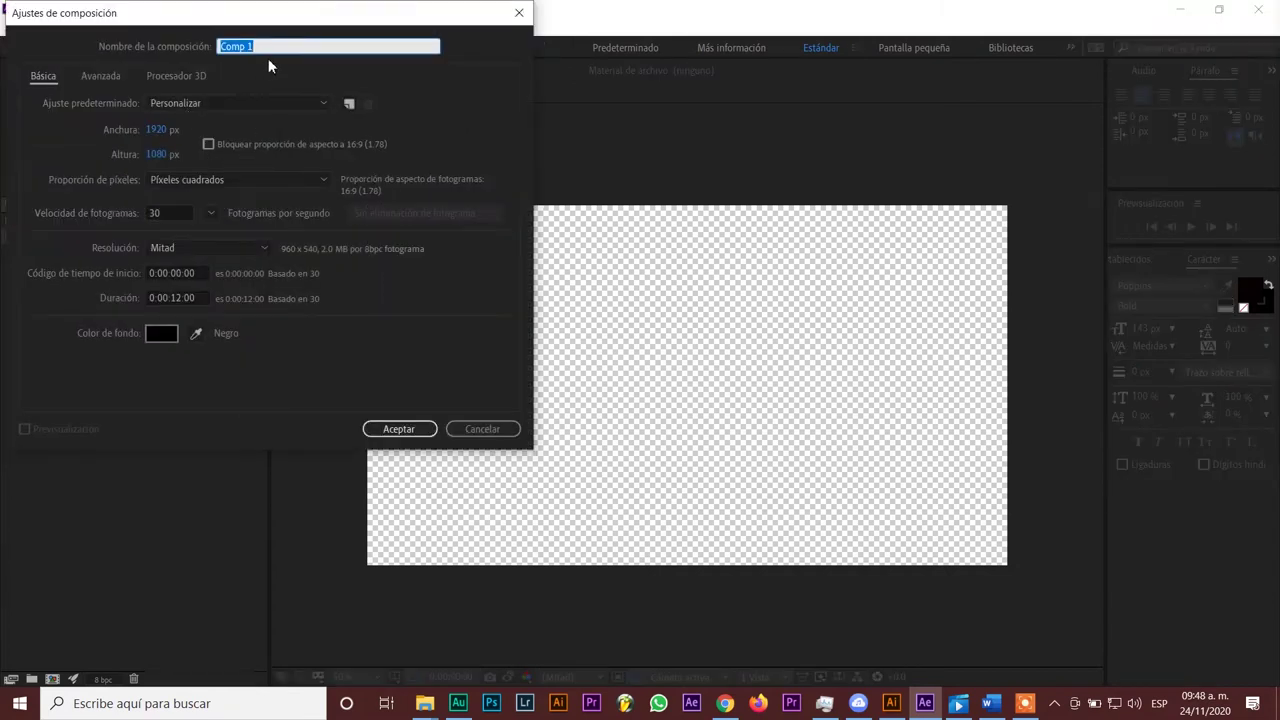
pyautogui.write('texto1')
pyautogui.click(161, 156)
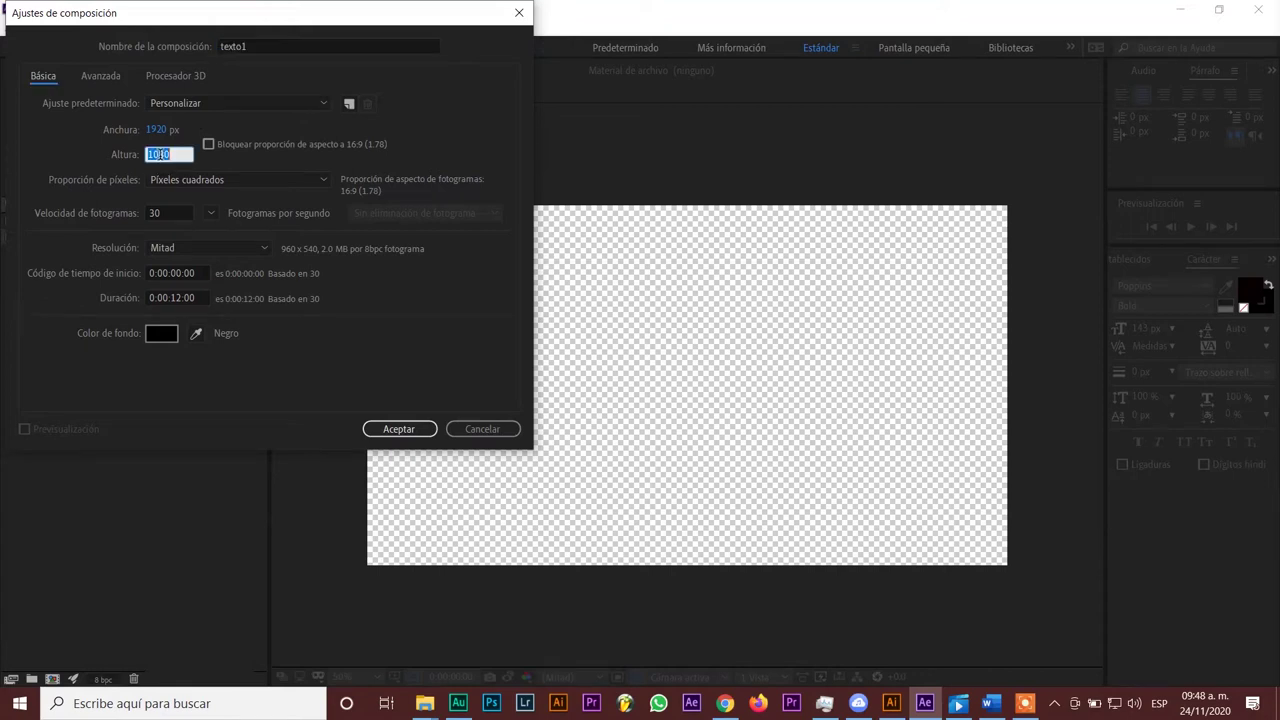
pyautogui.write('2000')
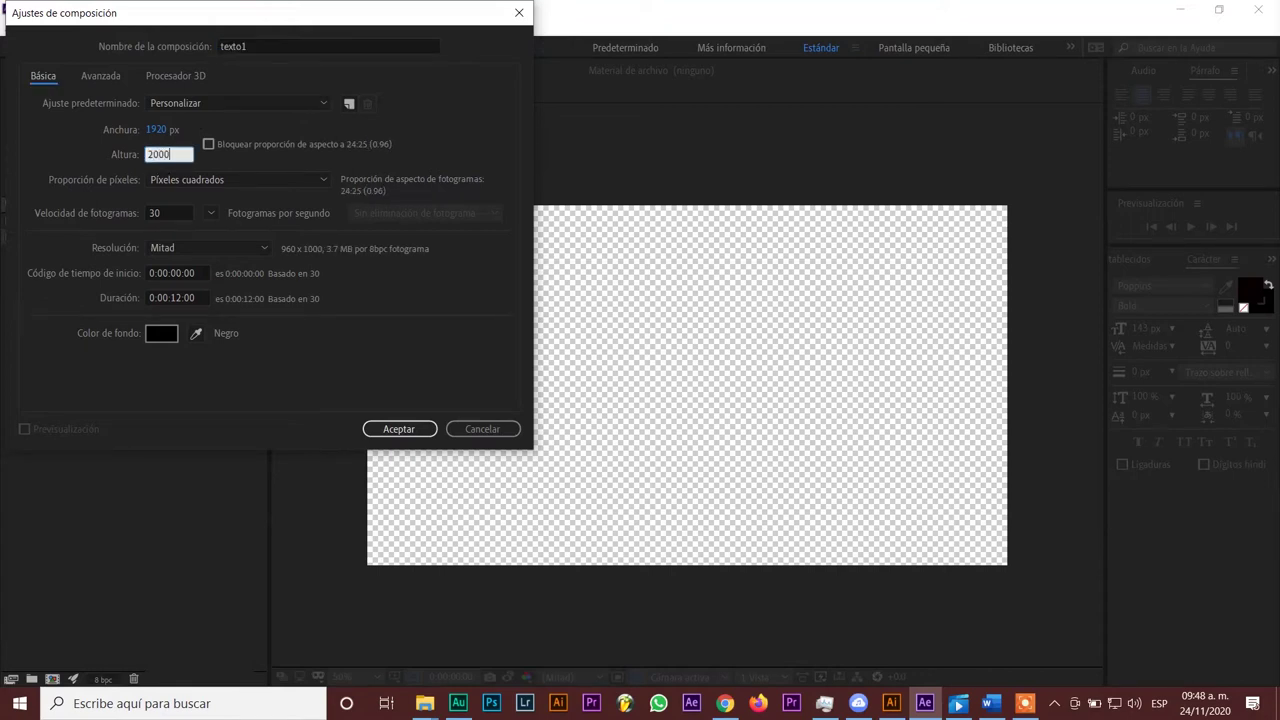
pyautogui.press('BackSpace')
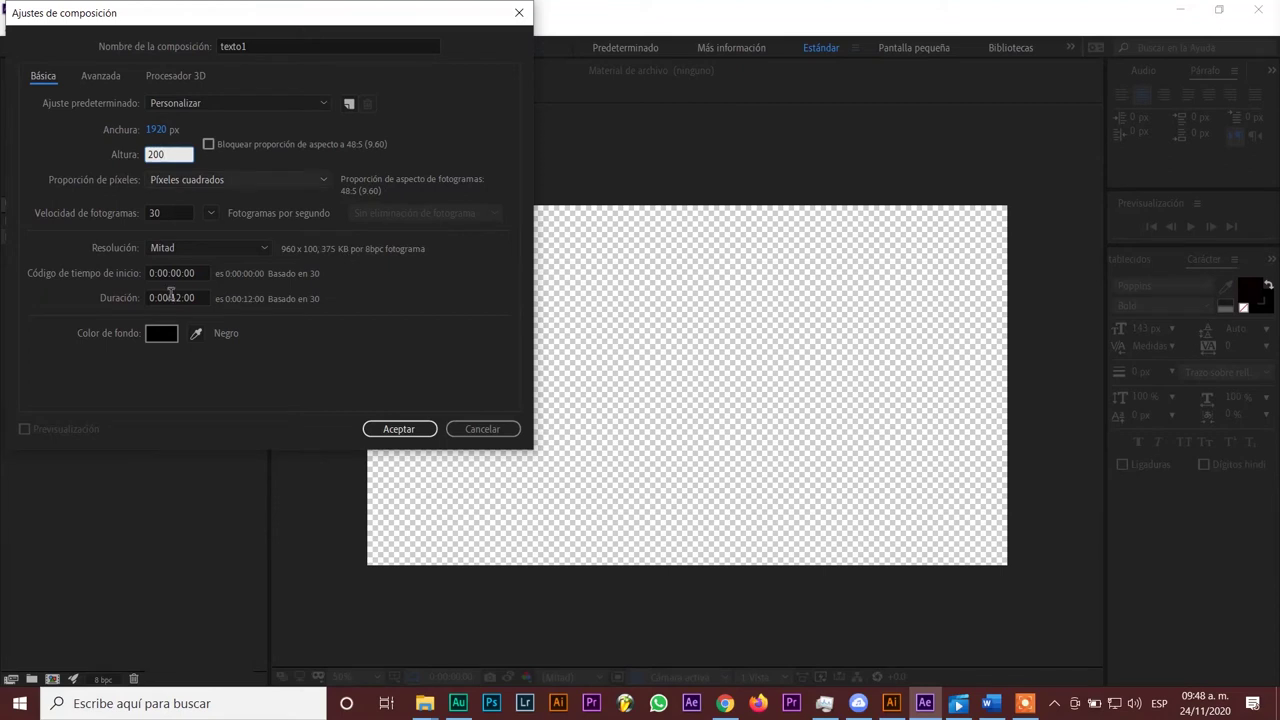
pyautogui.click(388, 331)
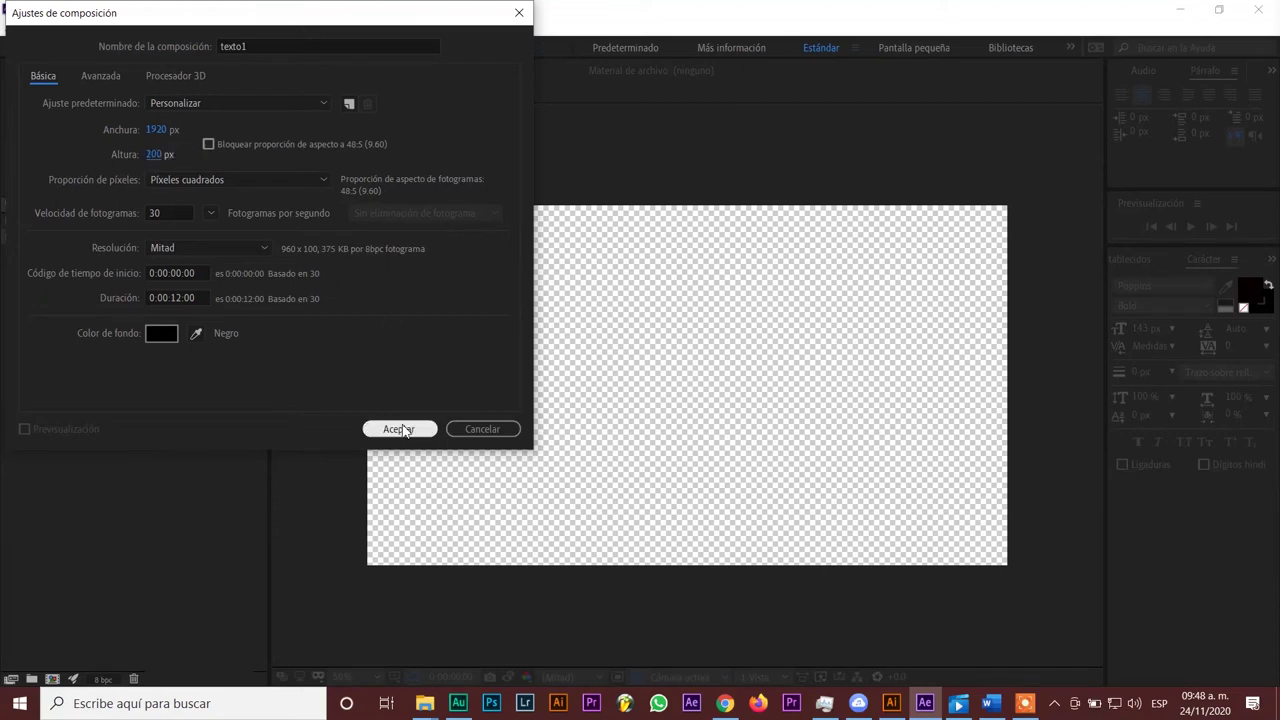
pyautogui.click(398, 428)
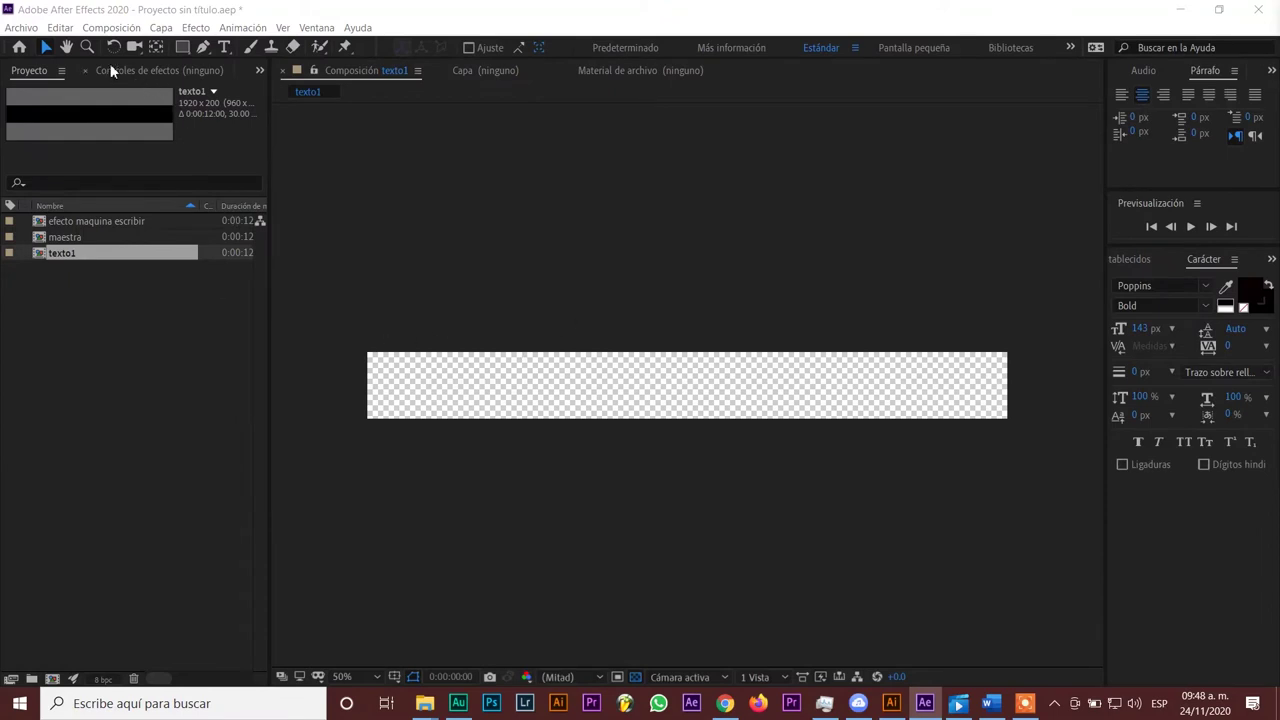
# Add a text layer reading 'Producción Audiovisual' in the texto1 strip
pyautogui.click(226, 47)
pyautogui.click(396, 380)
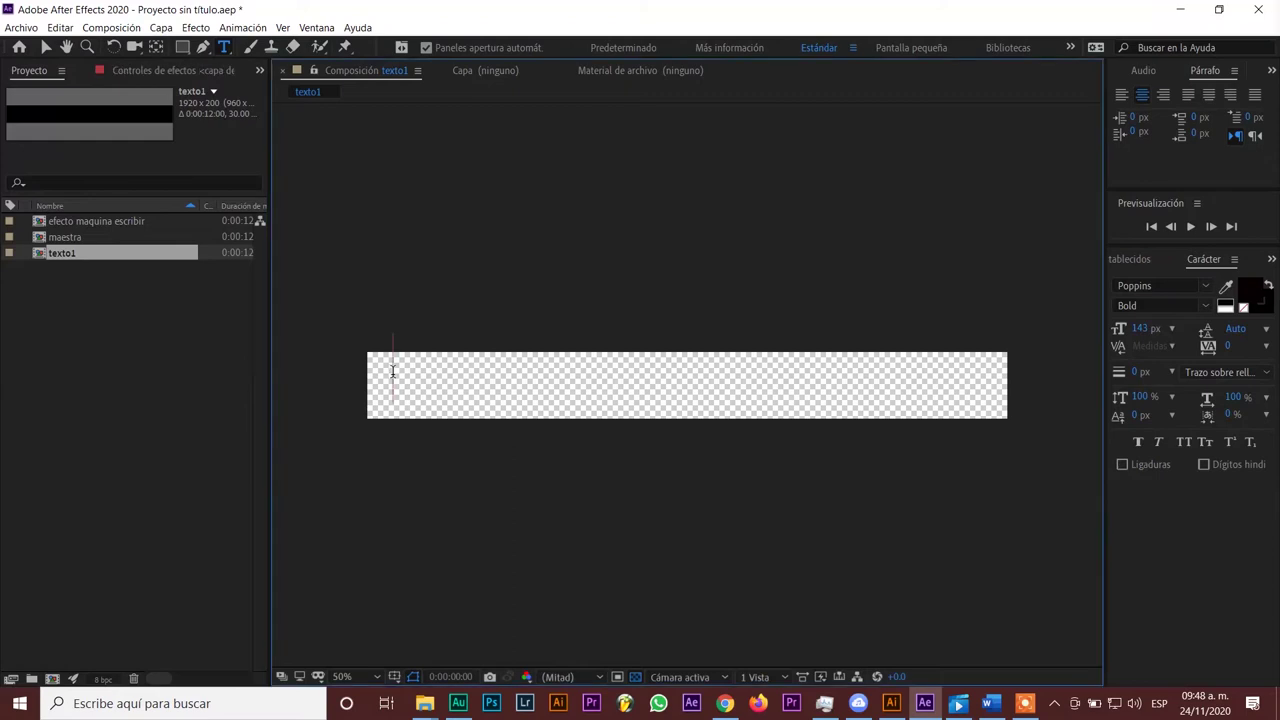
pyautogui.write('pr')
pyautogui.press('BackSpace')
pyautogui.write('au')
pyautogui.press('BackSpace')
pyautogui.press('BackSpace')
pyautogui.press('BackSpace')
pyautogui.write('Produ')
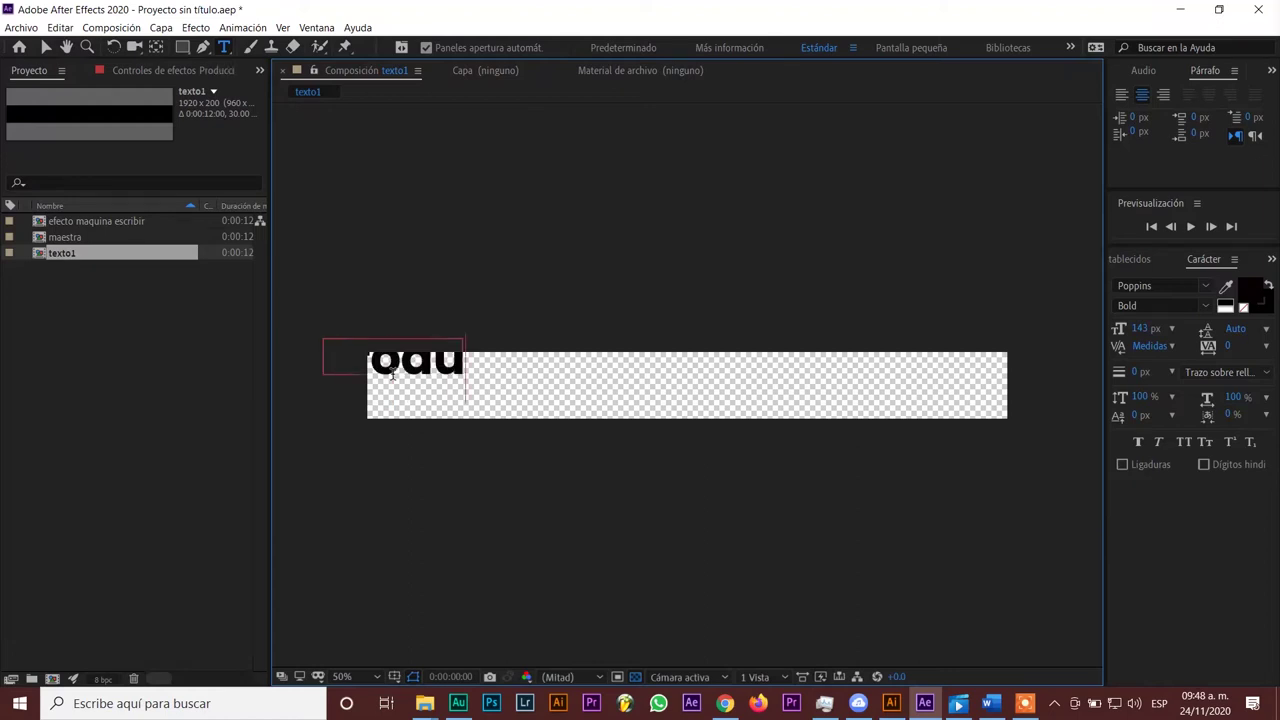
pyautogui.write('ccion')
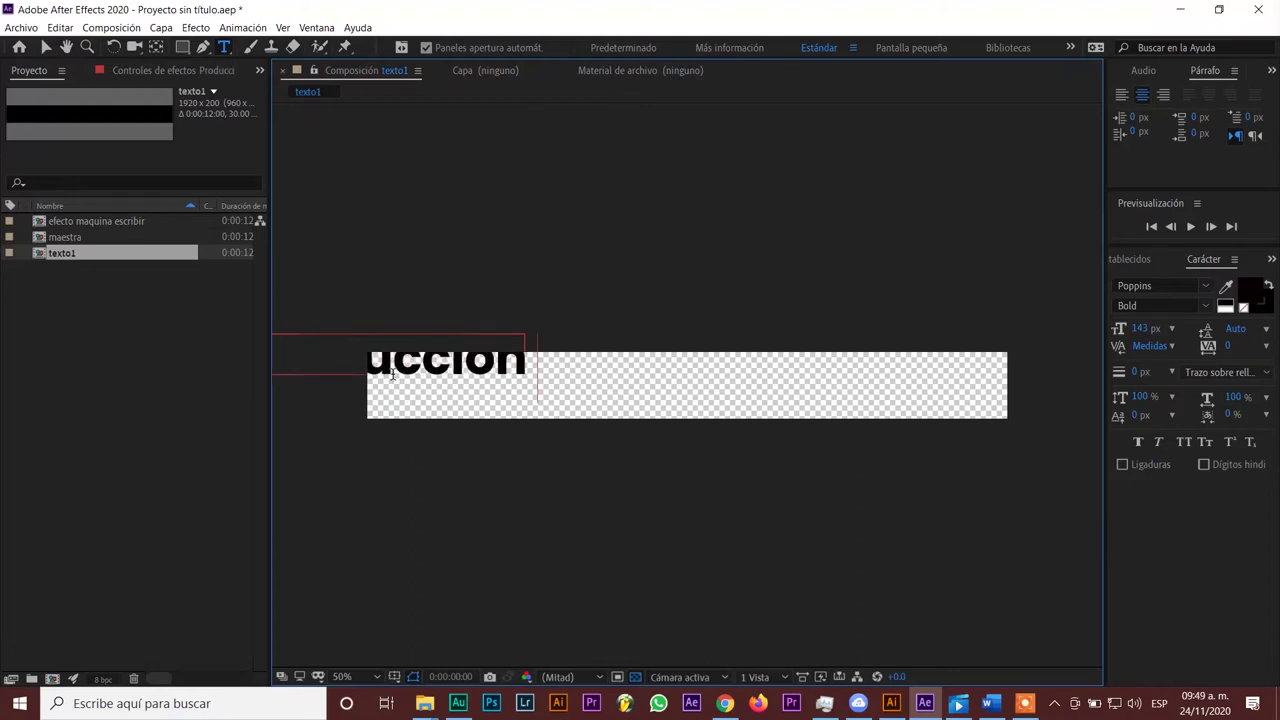
pyautogui.write(' Au ')
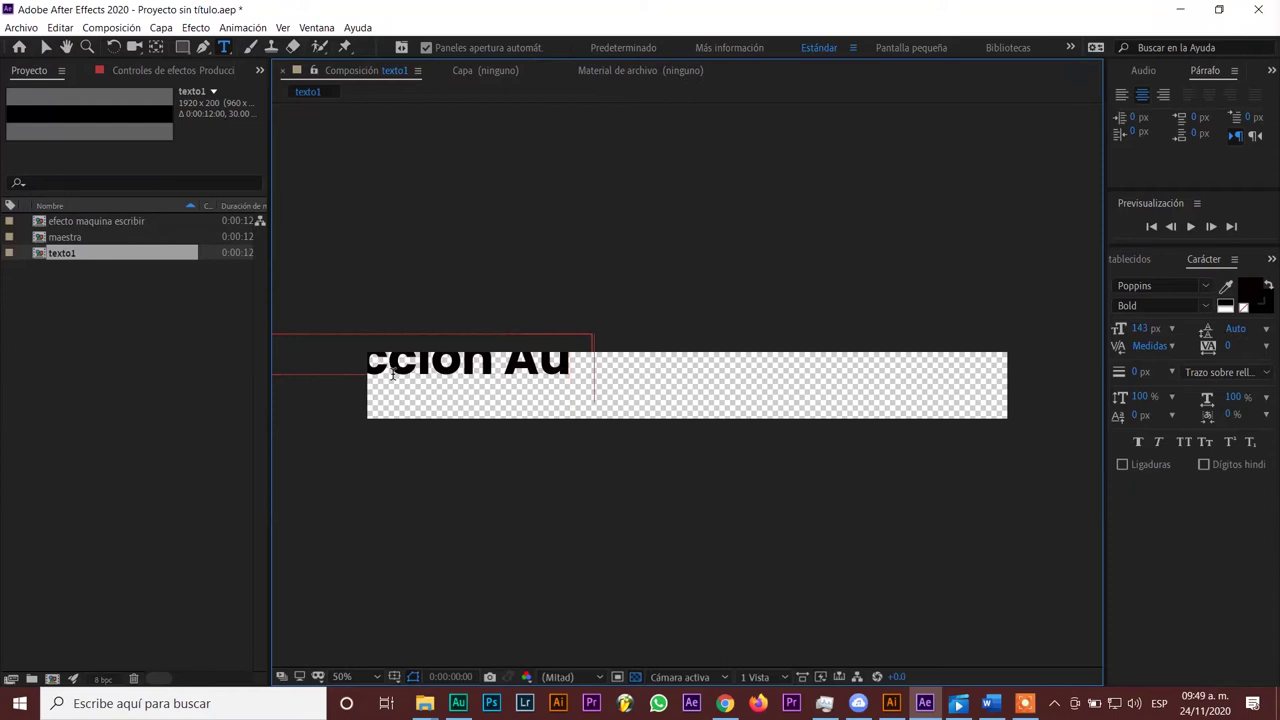
pyautogui.write('diovisual')
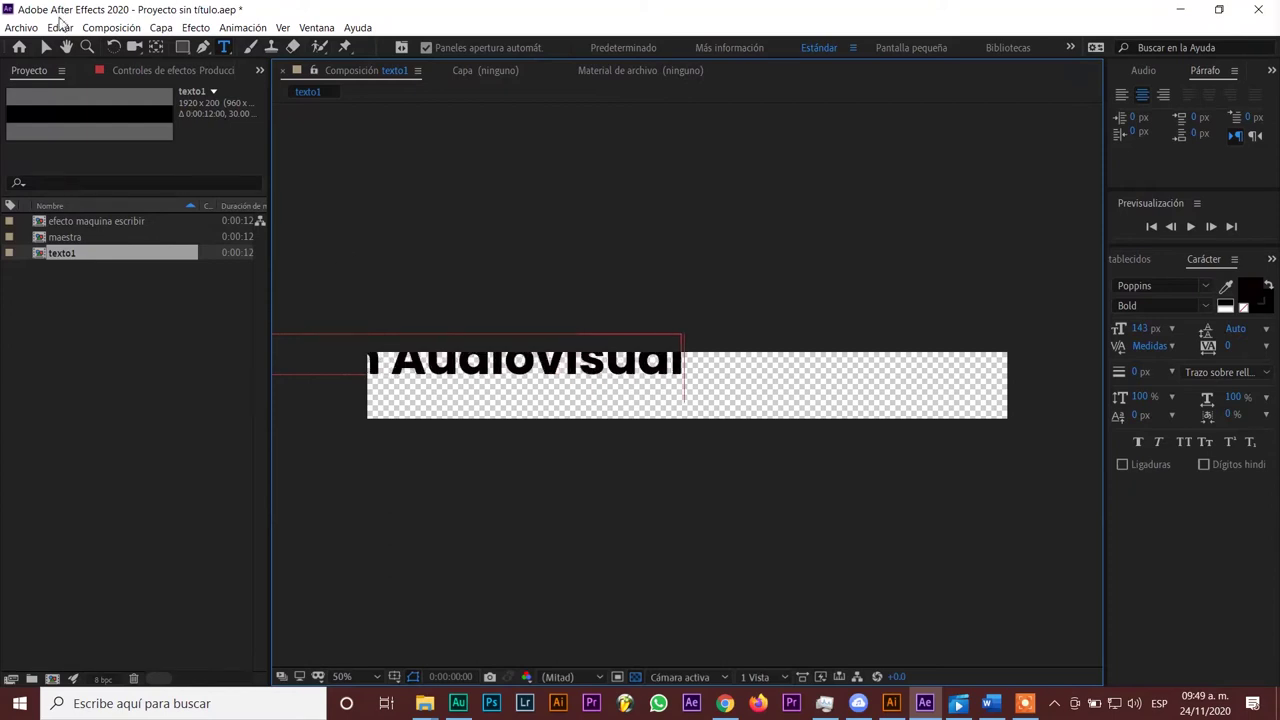
# Centre the title text within the strip
pyautogui.click(46, 46)
pyautogui.moveTo(463, 355); pyautogui.dragTo(770, 390)
pyautogui.click(771, 320)
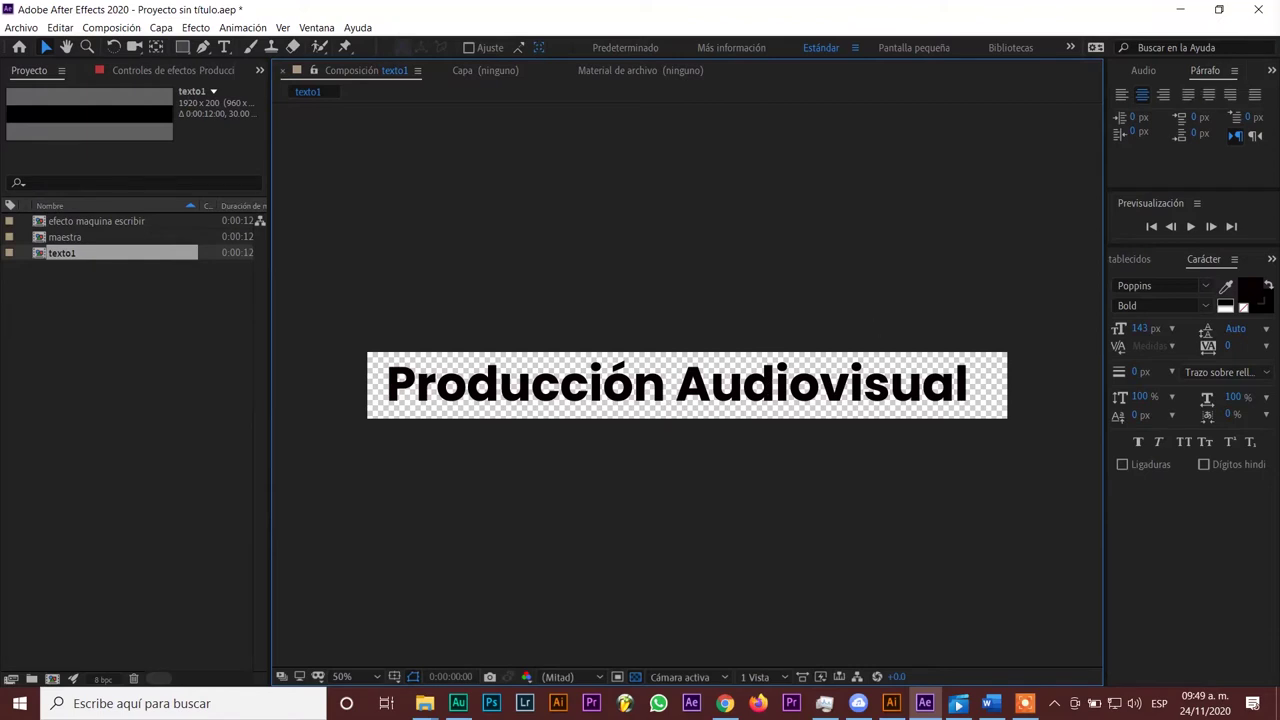
# Move the title to position 946, -22 above the strip and keyframe Position and Scale at 0:00:00:00
pyautogui.moveTo(1031, 171)
pyautogui.mouseDown()
pyautogui.moveTo(722, 463)
pyautogui.moveTo(714, 443)
pyautogui.mouseUp()
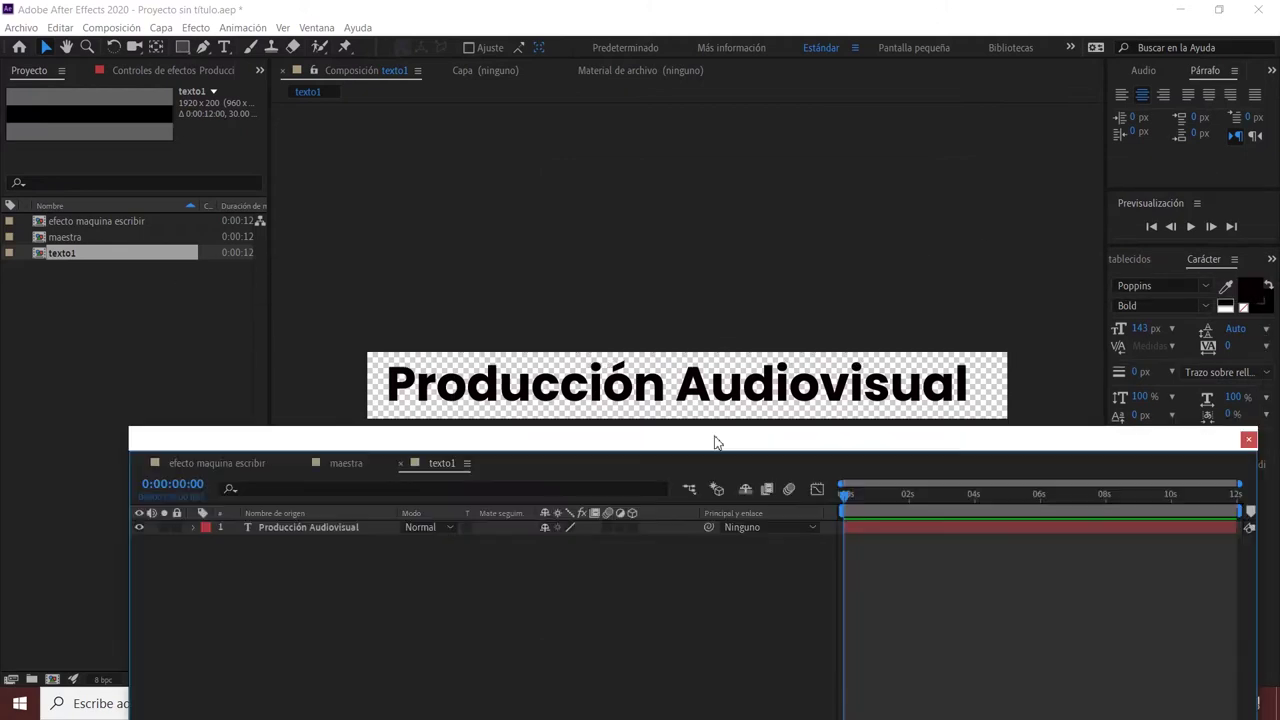
pyautogui.click(194, 527)
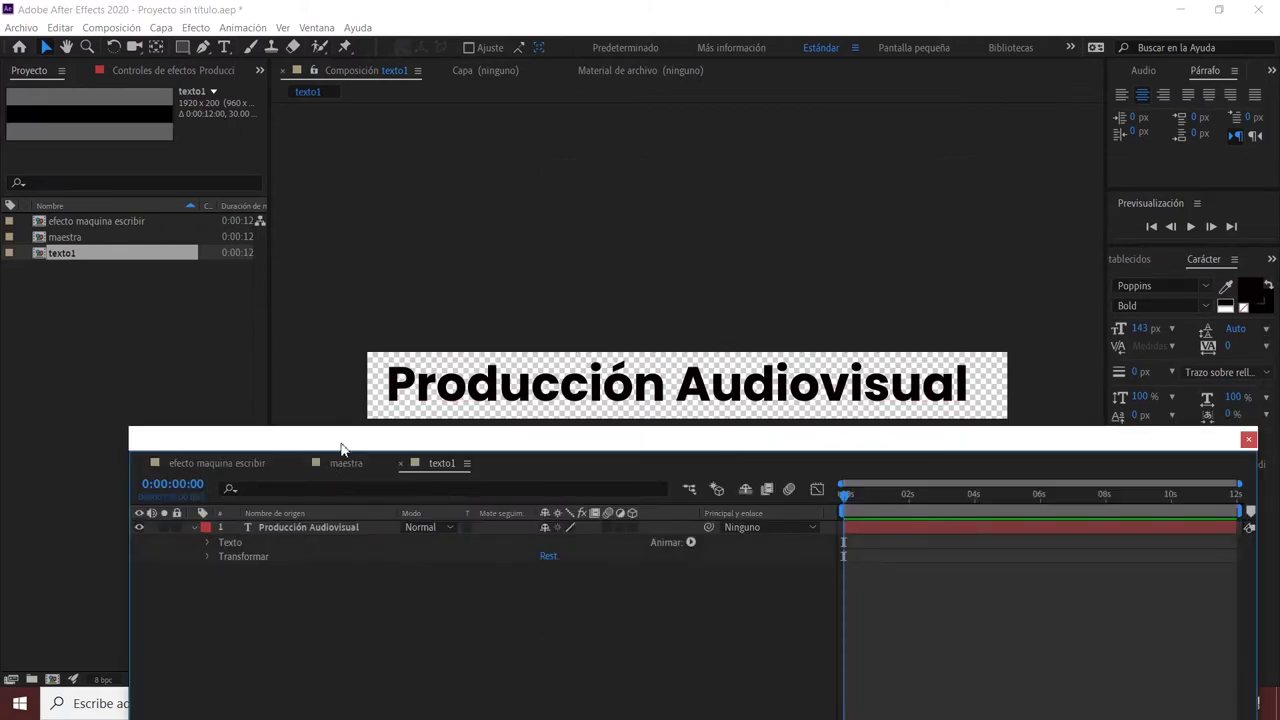
pyautogui.moveTo(341, 448); pyautogui.dragTo(303, 448)
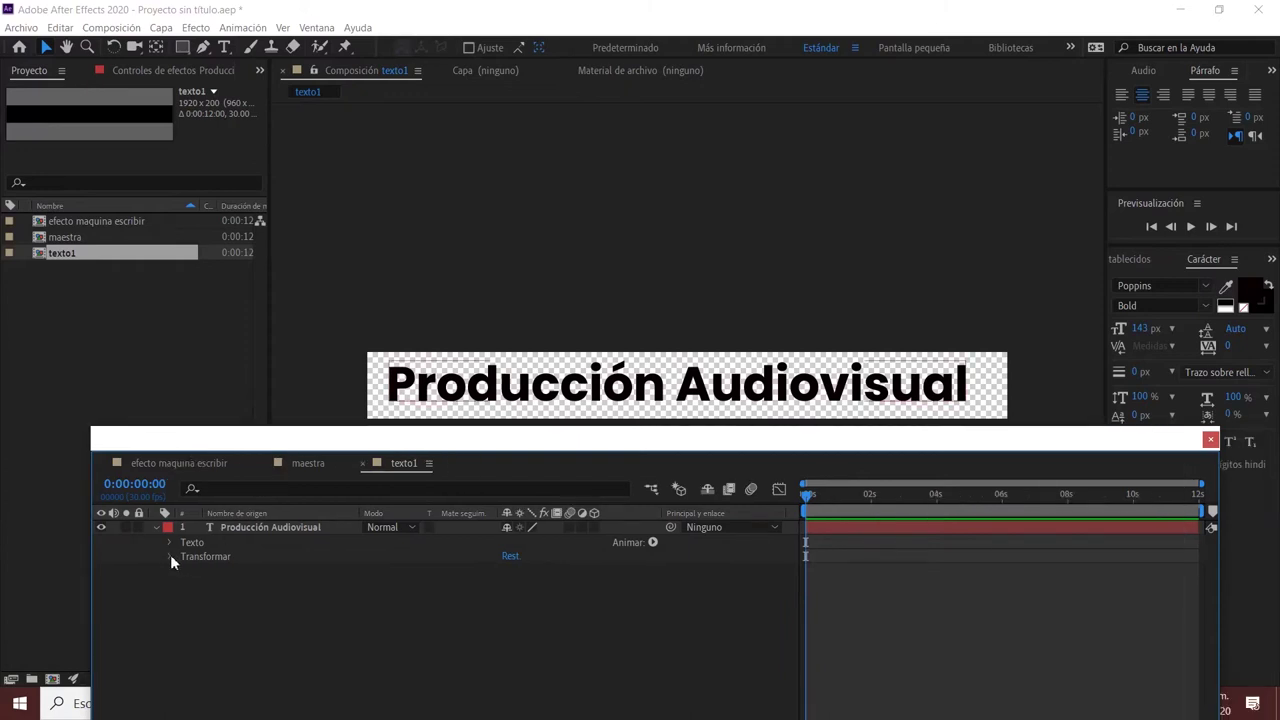
pyautogui.click(170, 556)
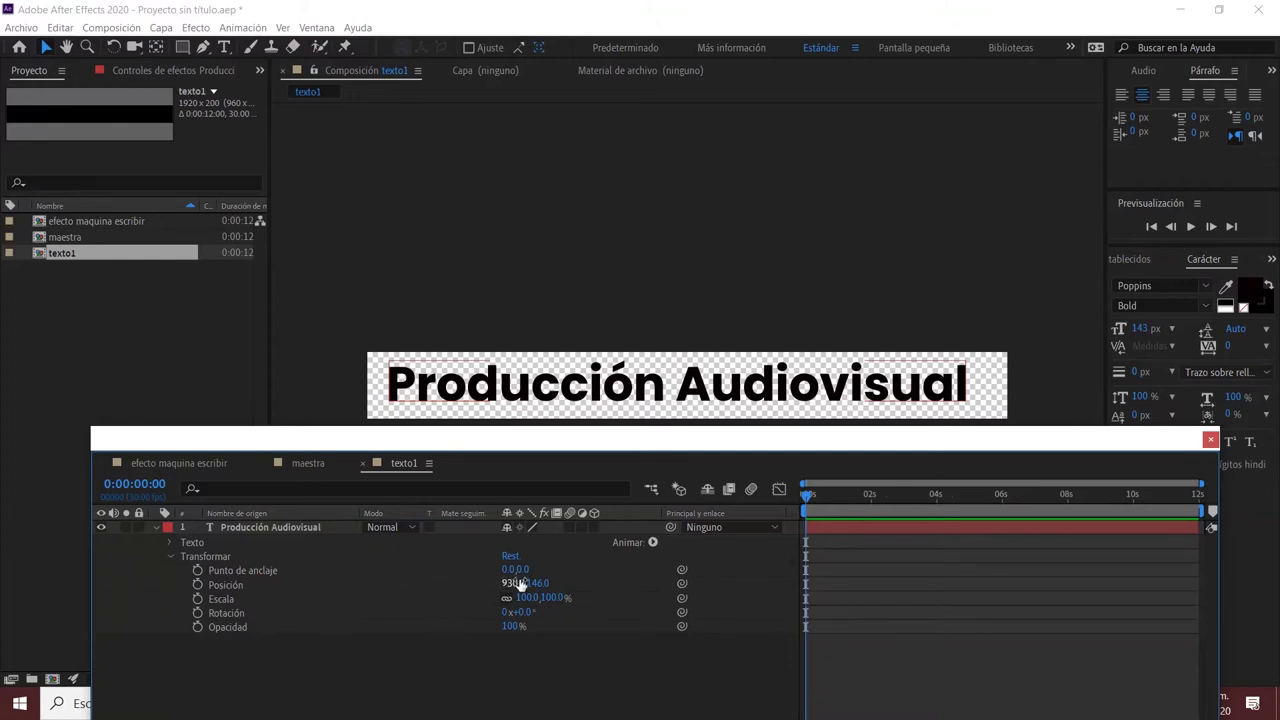
pyautogui.moveTo(519, 583)
pyautogui.mouseDown()
pyautogui.moveTo(510, 597)
pyautogui.moveTo(540, 542)
pyautogui.moveTo(552, 421)
pyautogui.moveTo(551, 434)
pyautogui.mouseUp()
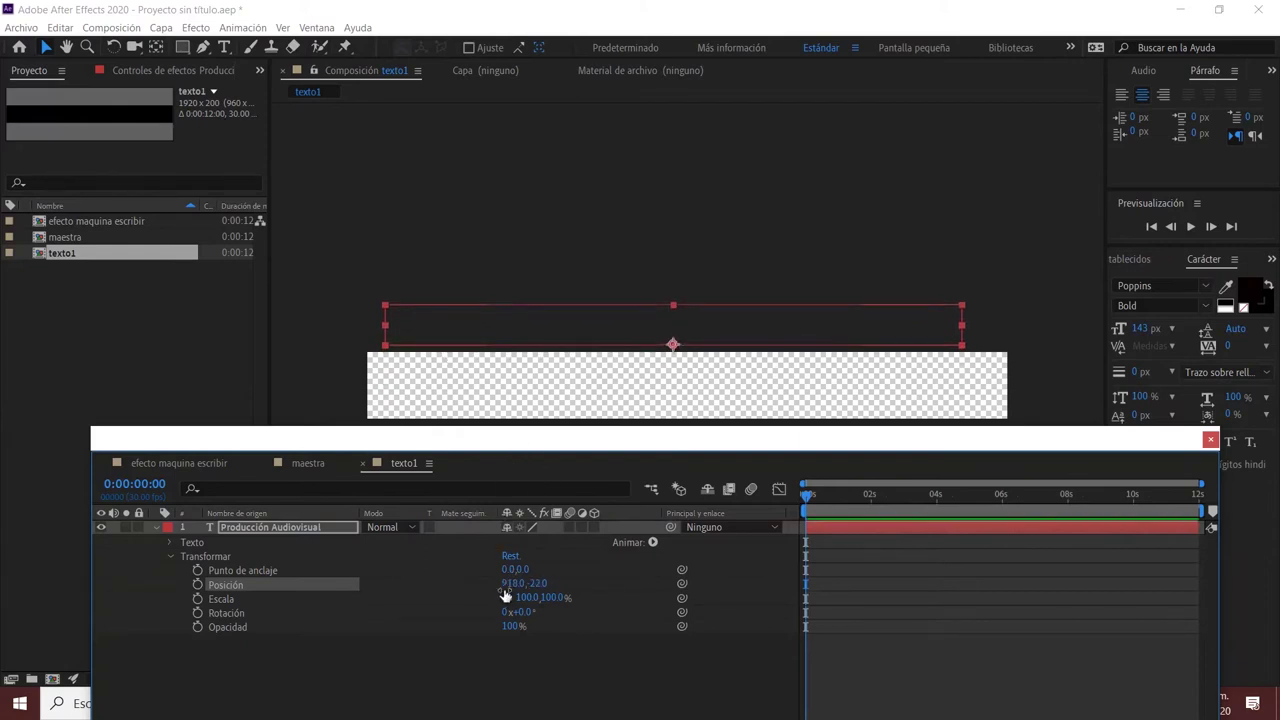
pyautogui.moveTo(508, 589); pyautogui.dragTo(705, 565)
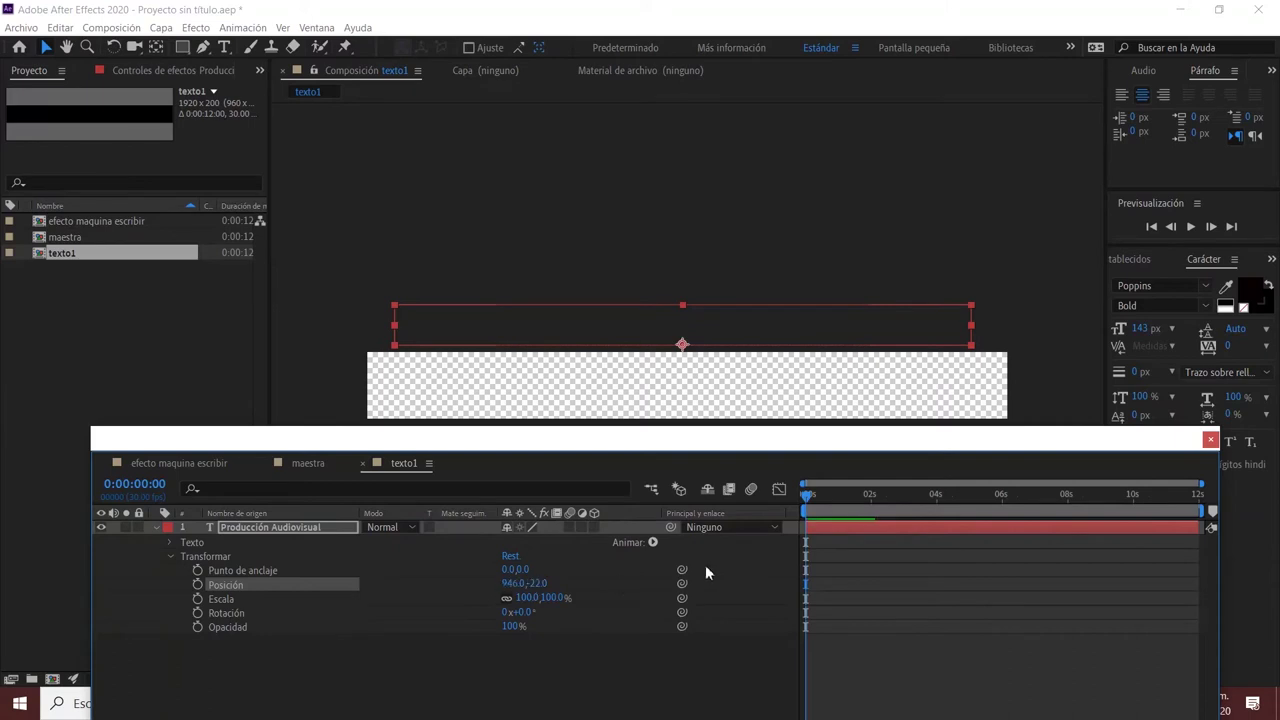
pyautogui.click(198, 585)
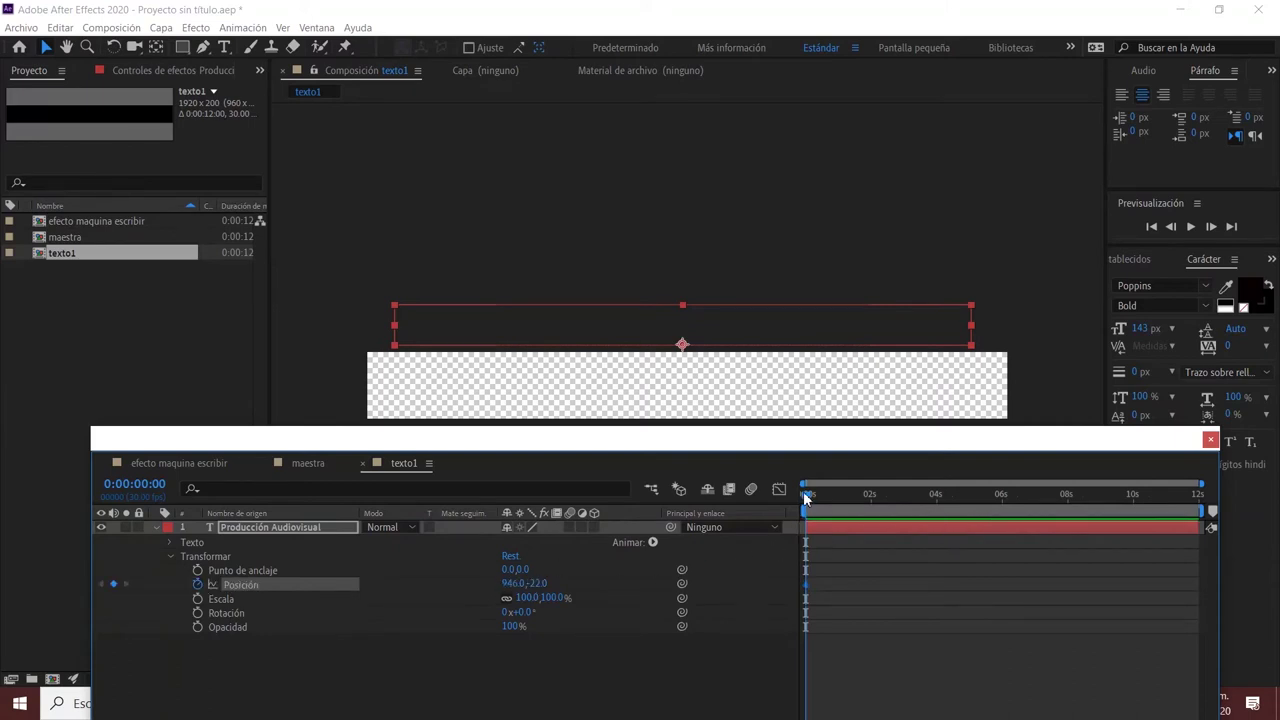
pyautogui.click(198, 598)
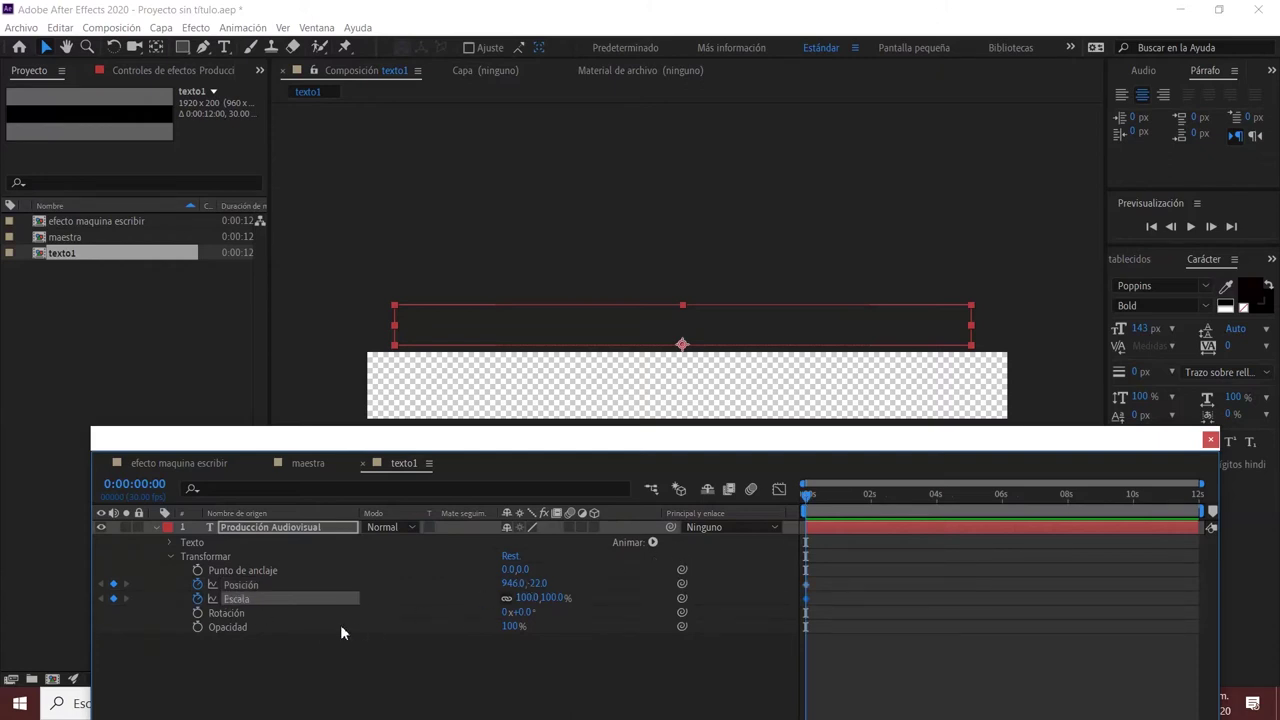
# Keyframe Position and Scale at 0:00:00:22, then drop the title to 946, 160 at 0:00:01:26
pyautogui.moveTo(810, 503); pyautogui.dragTo(845, 502)
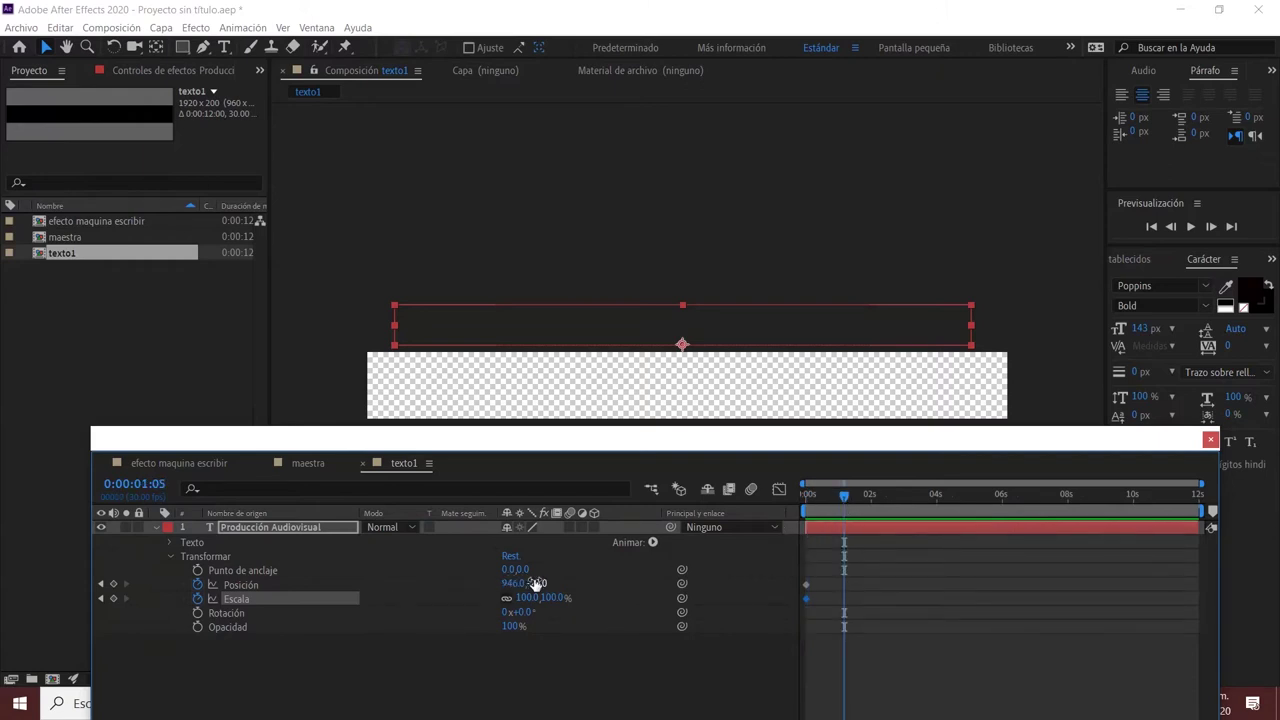
pyautogui.moveTo(837, 497); pyautogui.dragTo(829, 499)
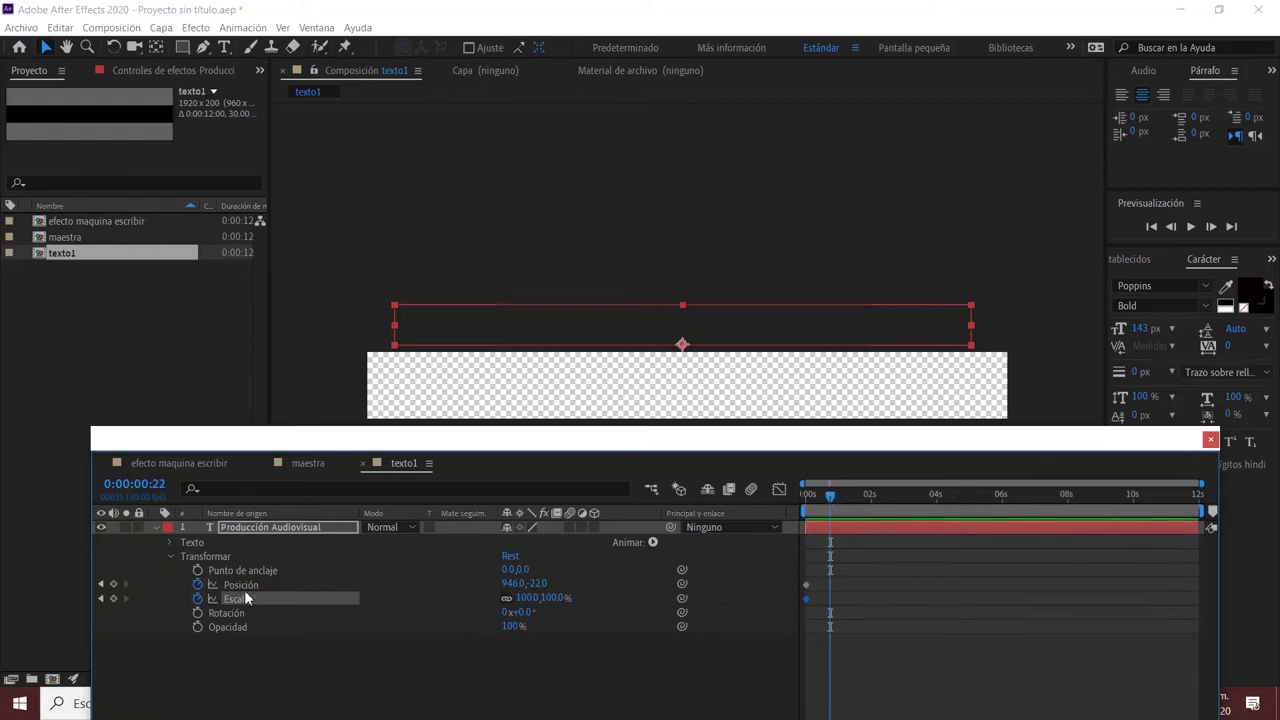
pyautogui.click(113, 584)
pyautogui.click(114, 599)
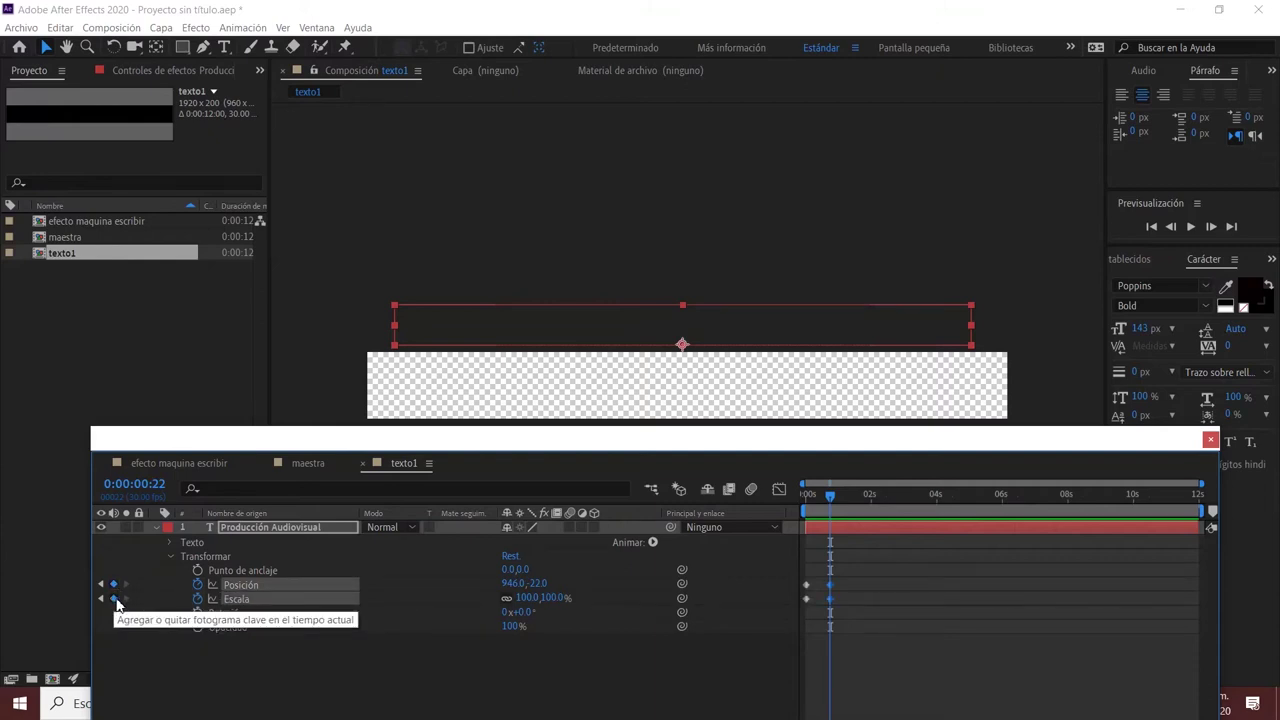
pyautogui.moveTo(828, 499); pyautogui.dragTo(866, 495)
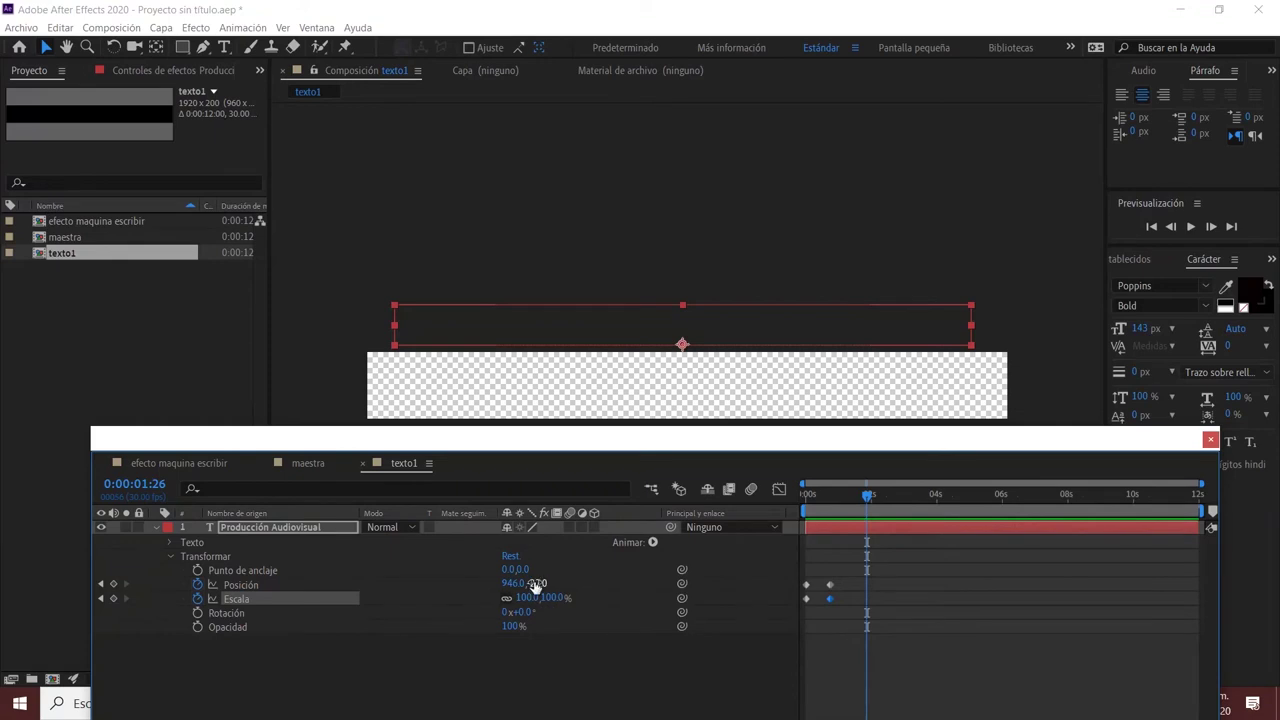
pyautogui.moveTo(537, 584)
pyautogui.mouseDown()
pyautogui.moveTo(640, 584)
pyautogui.moveTo(794, 470)
pyautogui.mouseUp()
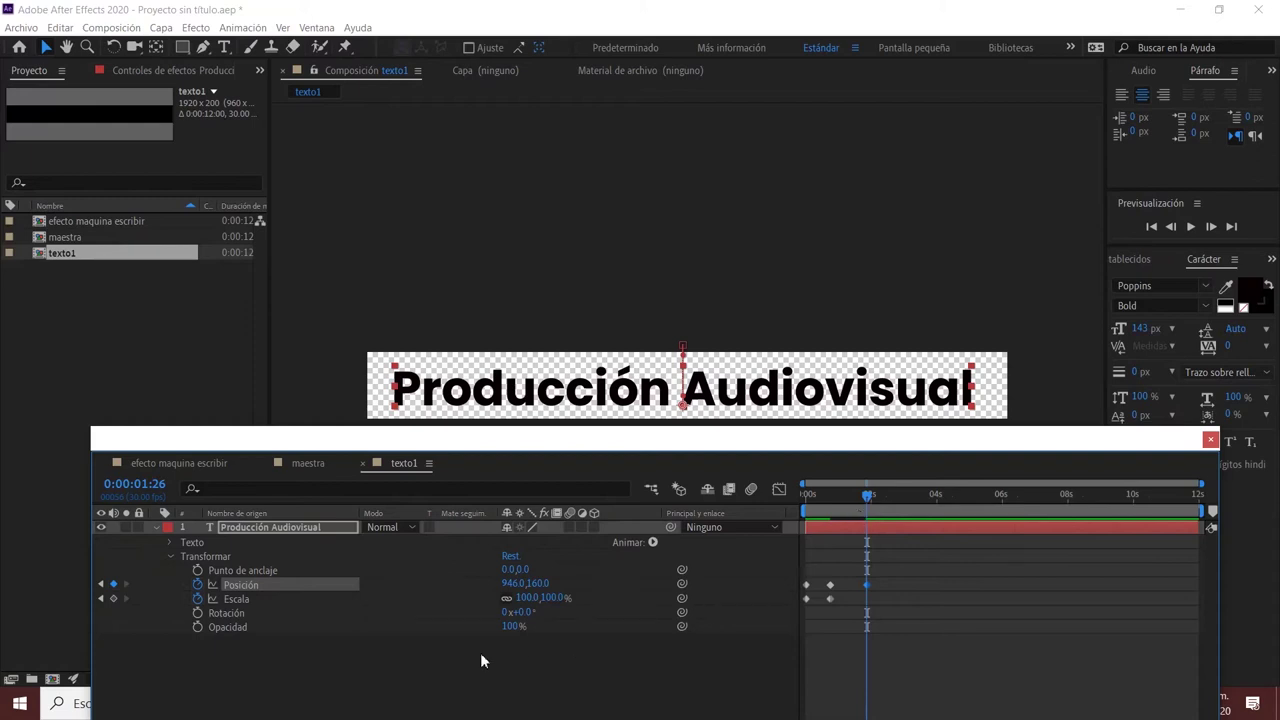
# Add Scale keyframes popping the title to 109% at 0:00:02:08 and back to 100% at 0:00:02:14
pyautogui.click(114, 598)
pyautogui.moveTo(868, 496); pyautogui.dragTo(882, 501)
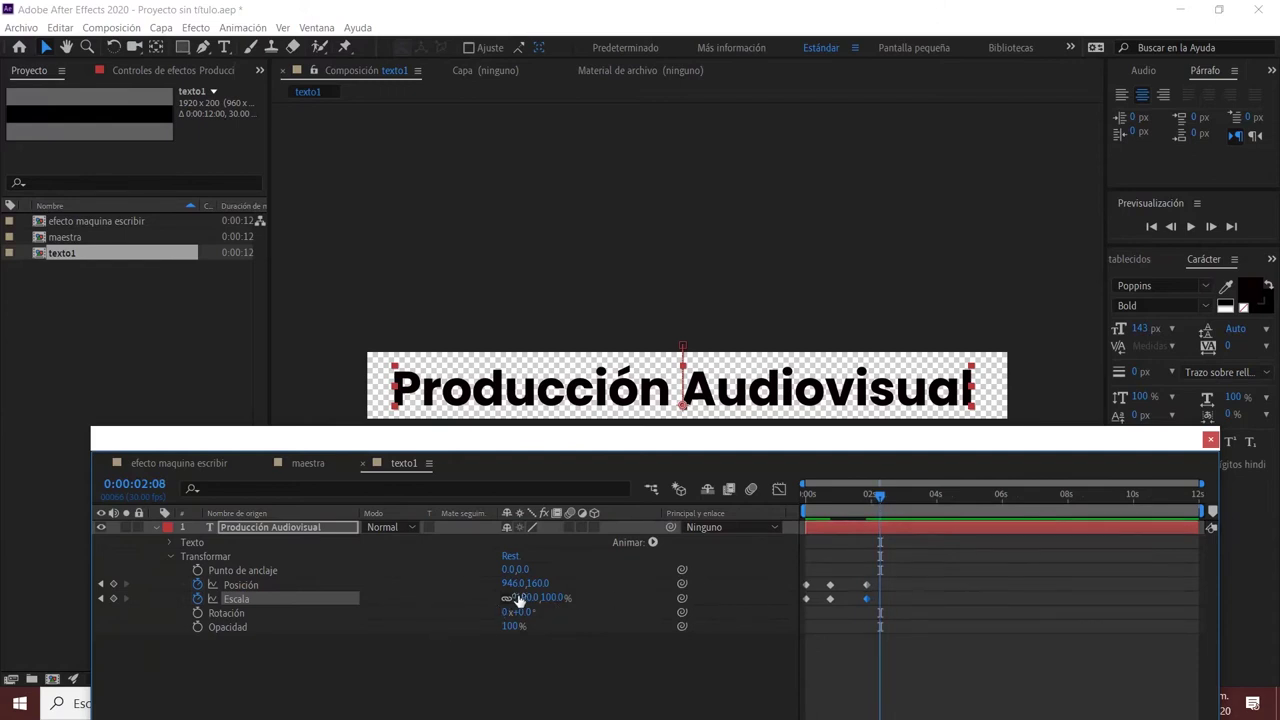
pyautogui.moveTo(519, 597); pyautogui.dragTo(528, 597)
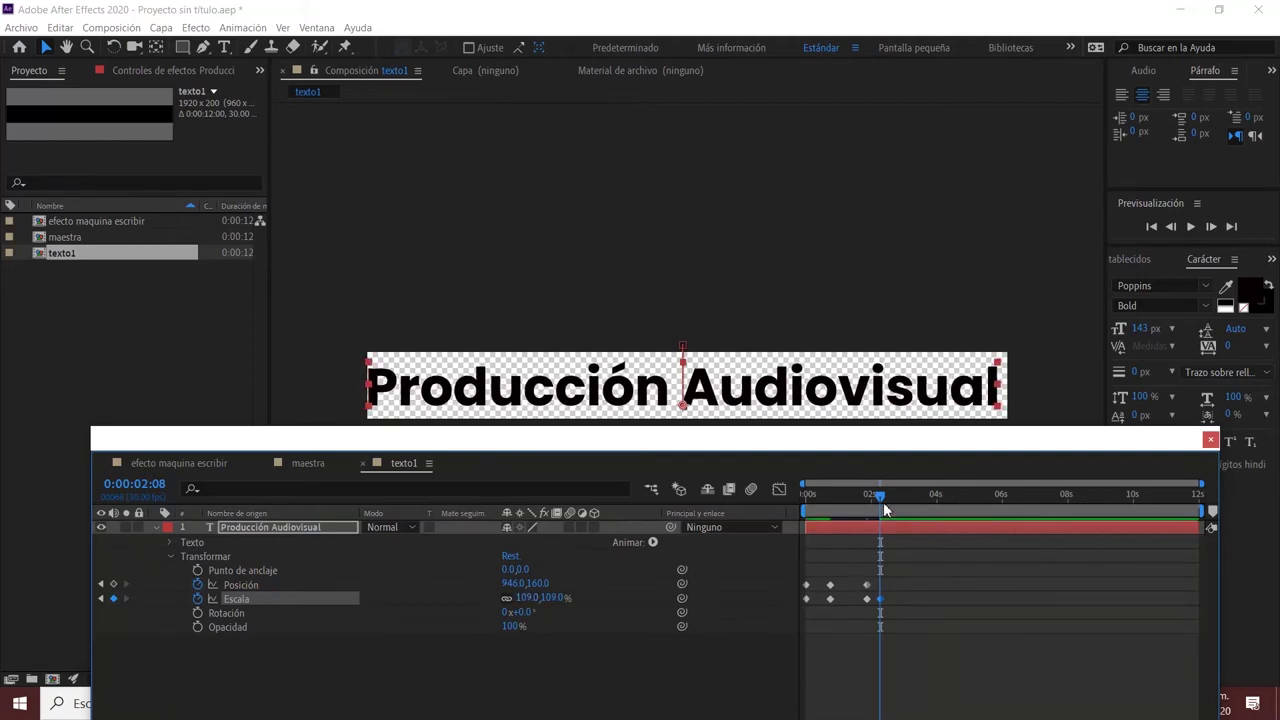
pyautogui.moveTo(884, 505); pyautogui.dragTo(889, 510)
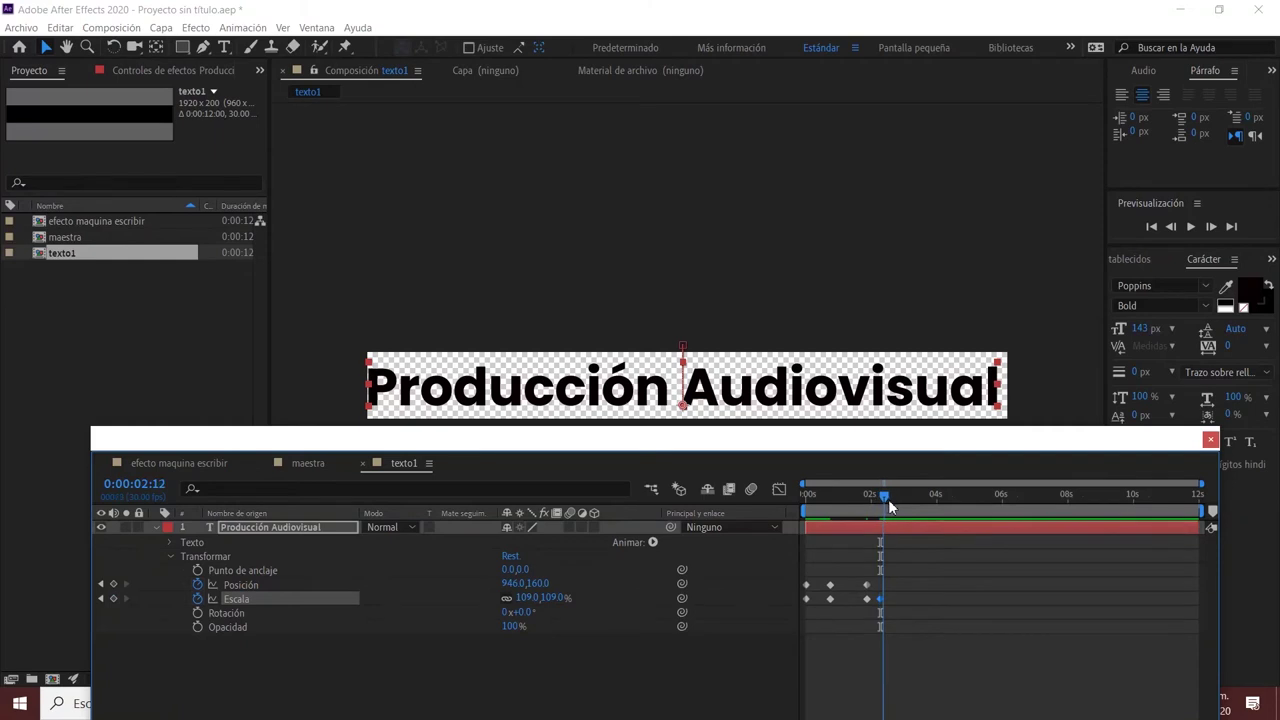
pyautogui.click(866, 598)
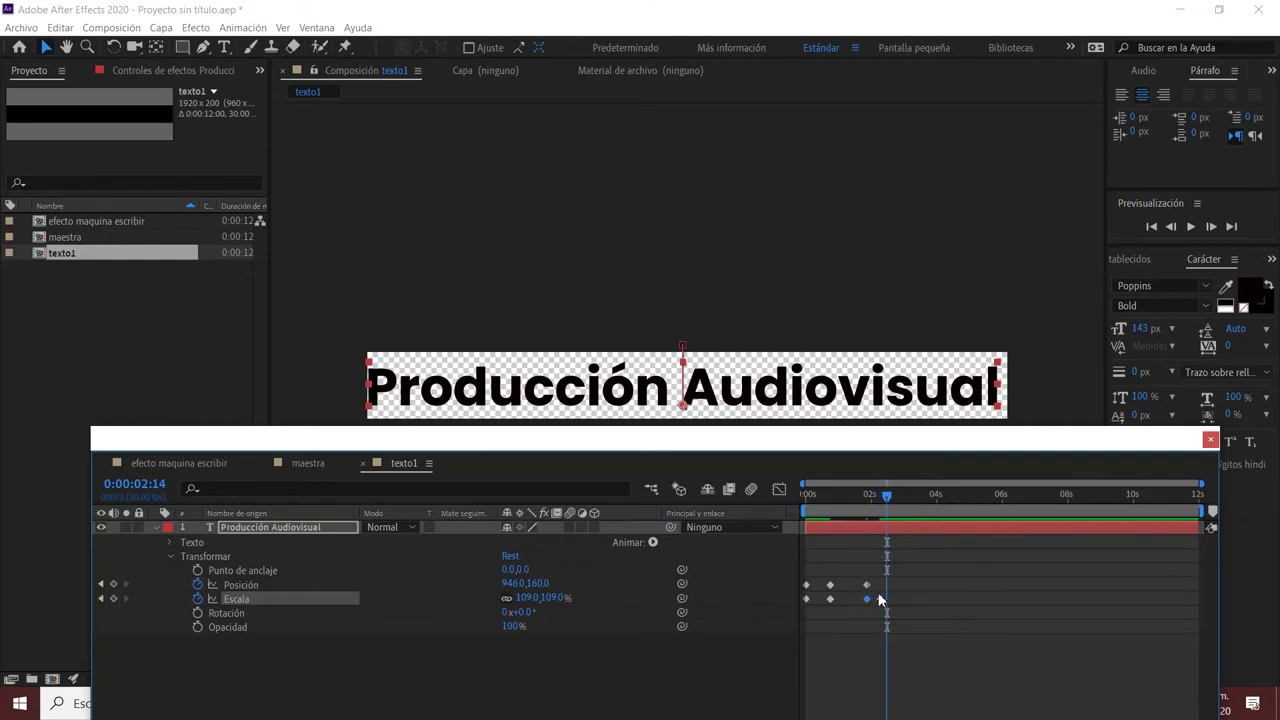
pyautogui.hotkey('ctrl', 'v')
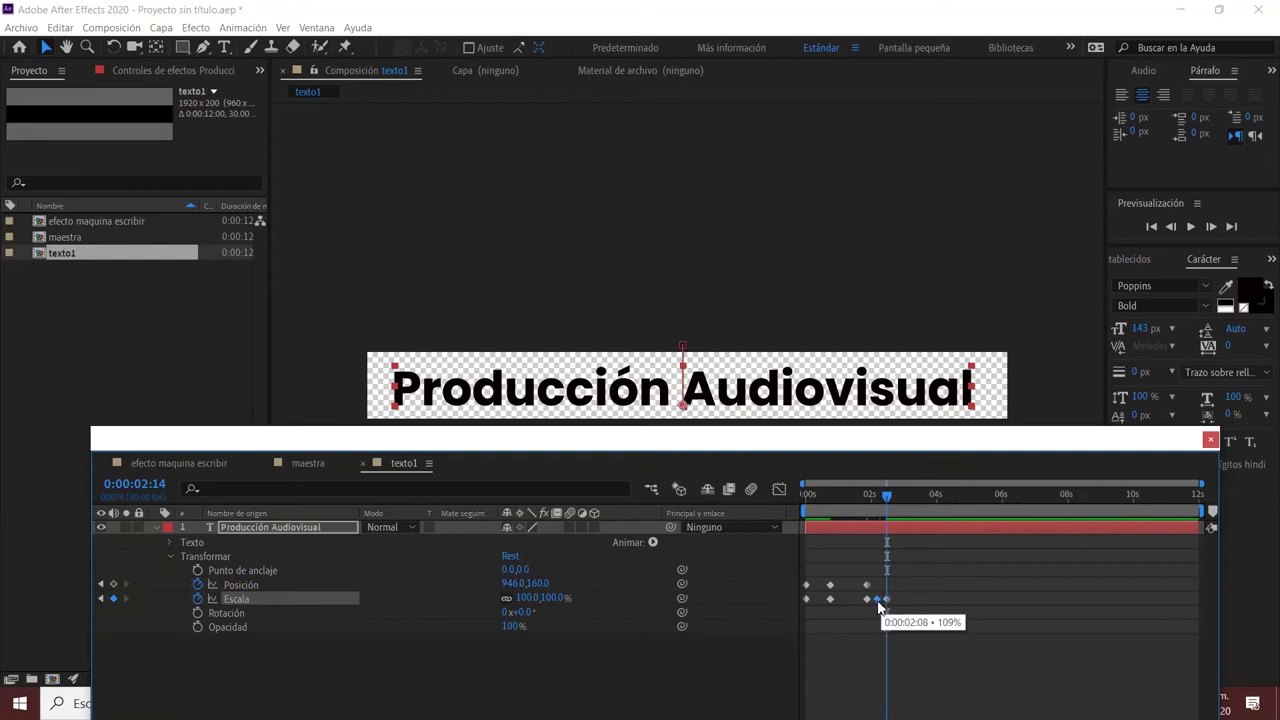
# Preview the drop-and-bounce animation from the start and select its keyframes
pyautogui.moveTo(888, 607); pyautogui.dragTo(872, 592)
pyautogui.click(861, 510)
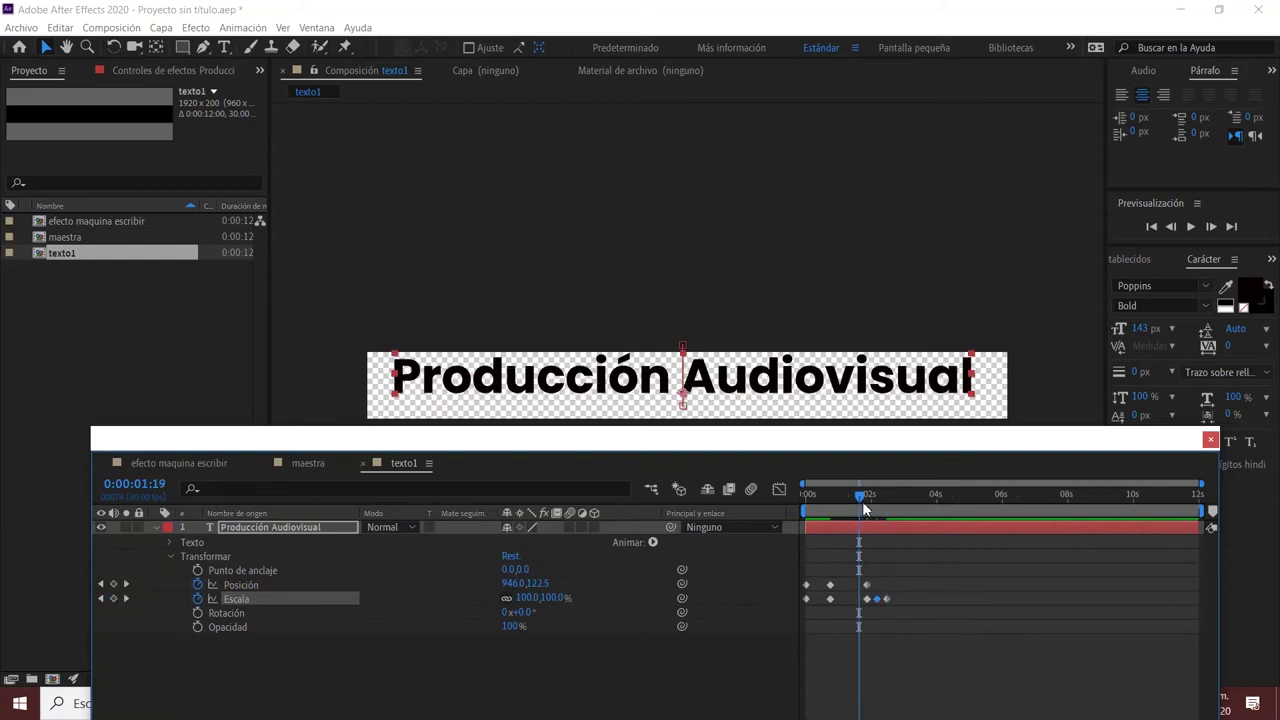
pyautogui.moveTo(857, 506); pyautogui.dragTo(779, 506)
pyautogui.press('space')
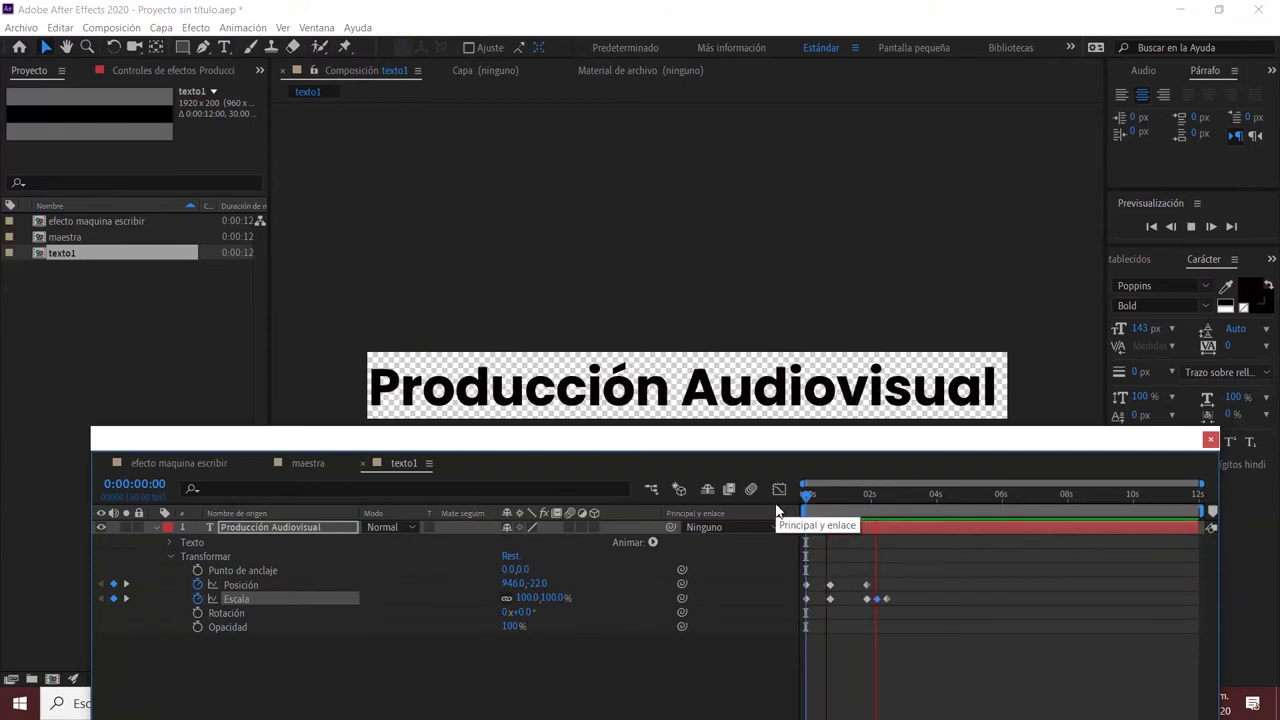
pyautogui.press('space')
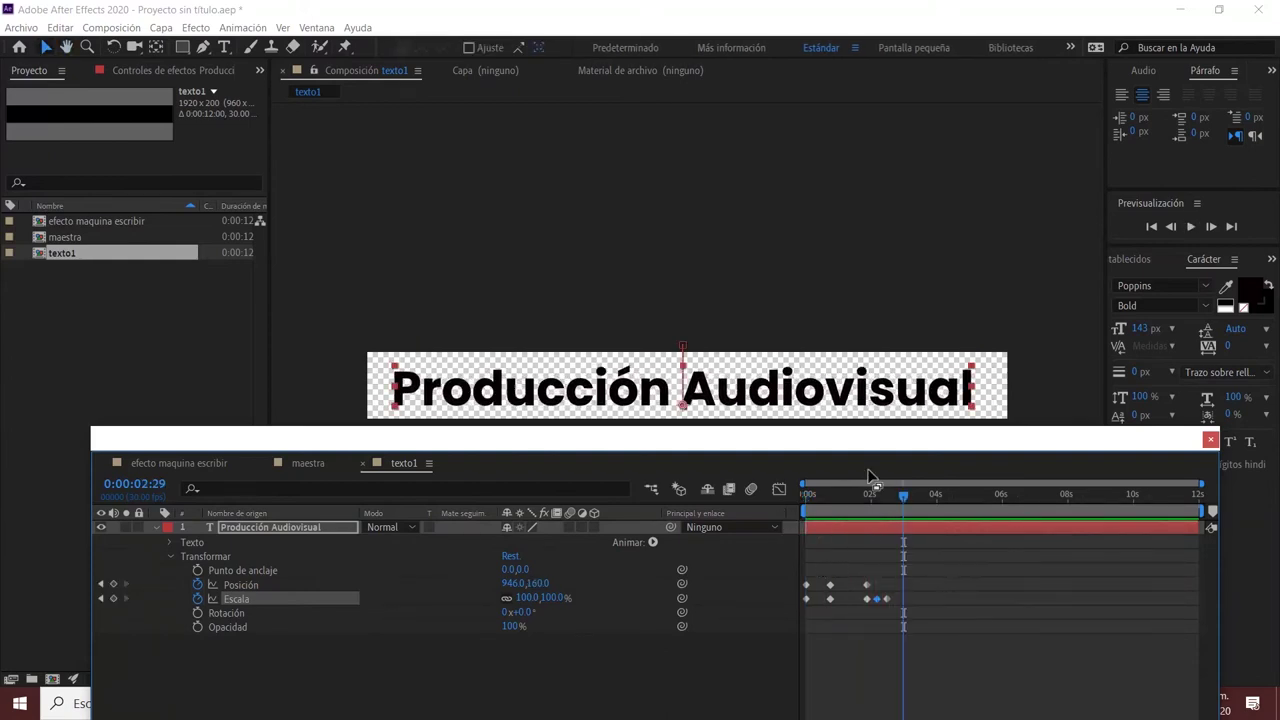
pyautogui.moveTo(819, 568); pyautogui.dragTo(888, 632)
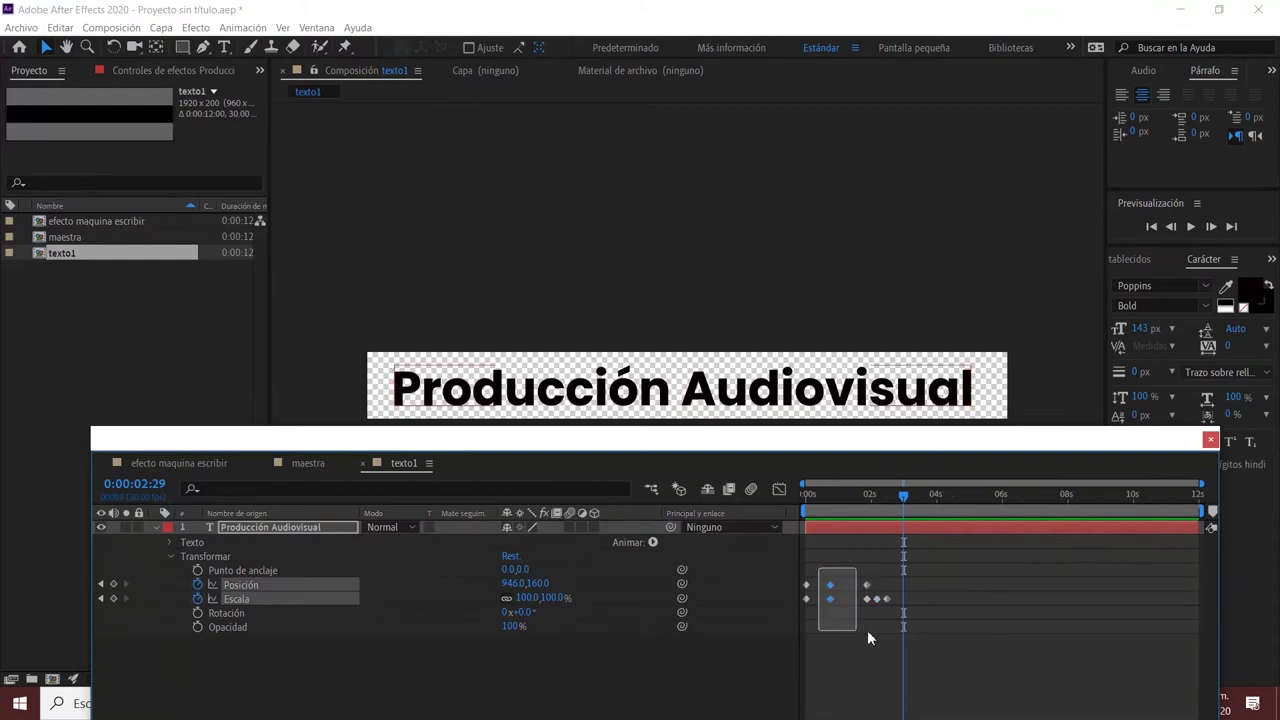
# Shift the Position and Scale keyframes closer to time zero
pyautogui.moveTo(835, 586); pyautogui.dragTo(819, 588)
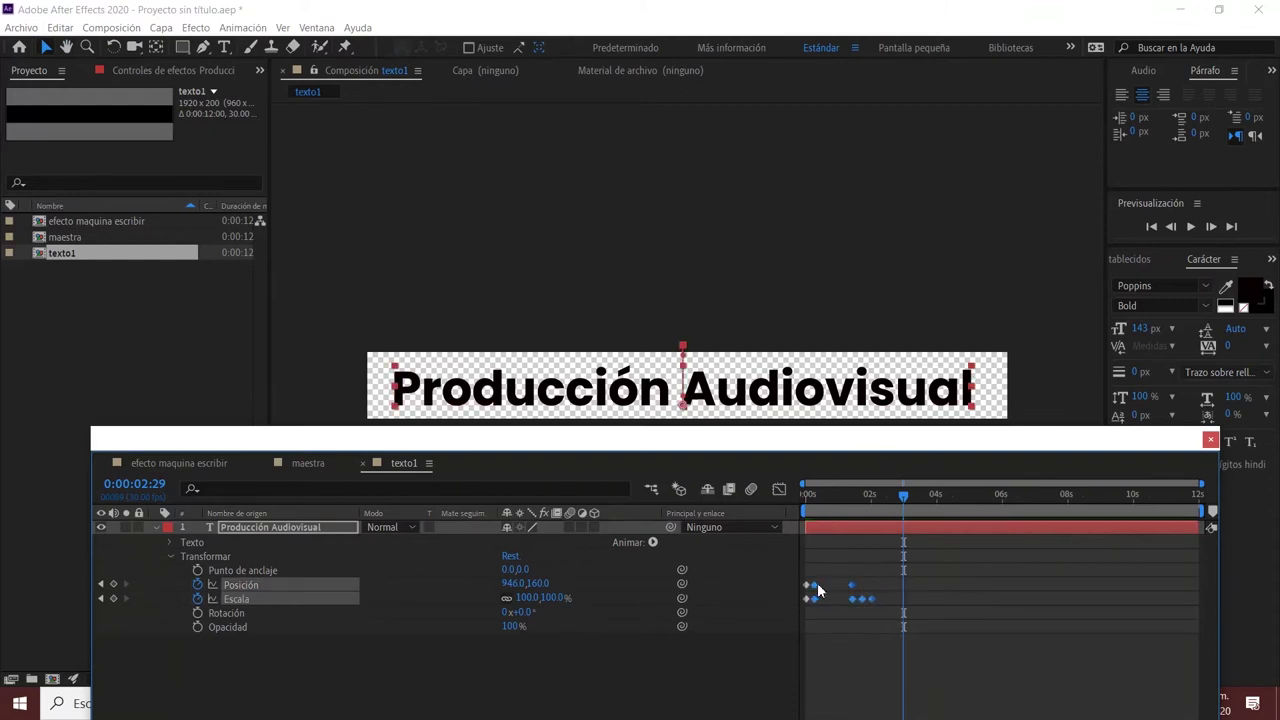
pyautogui.click(861, 621)
pyautogui.moveTo(851, 585); pyautogui.dragTo(824, 585)
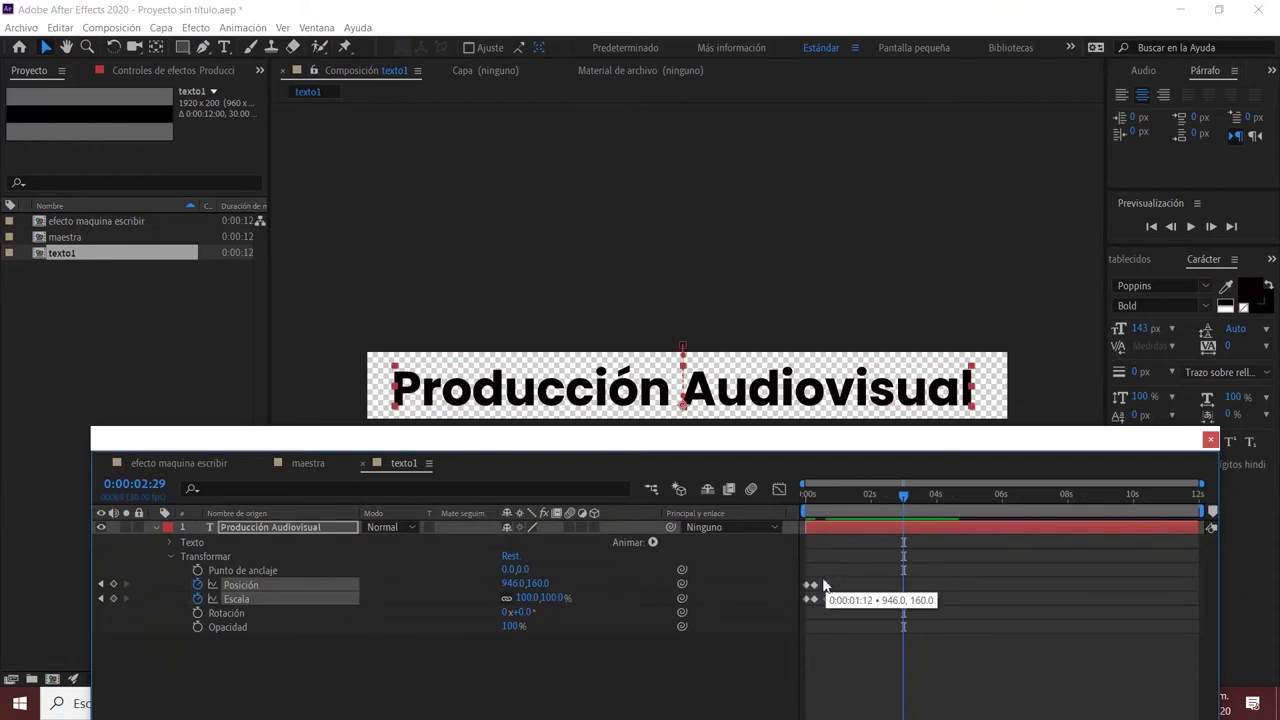
pyautogui.click(866, 595)
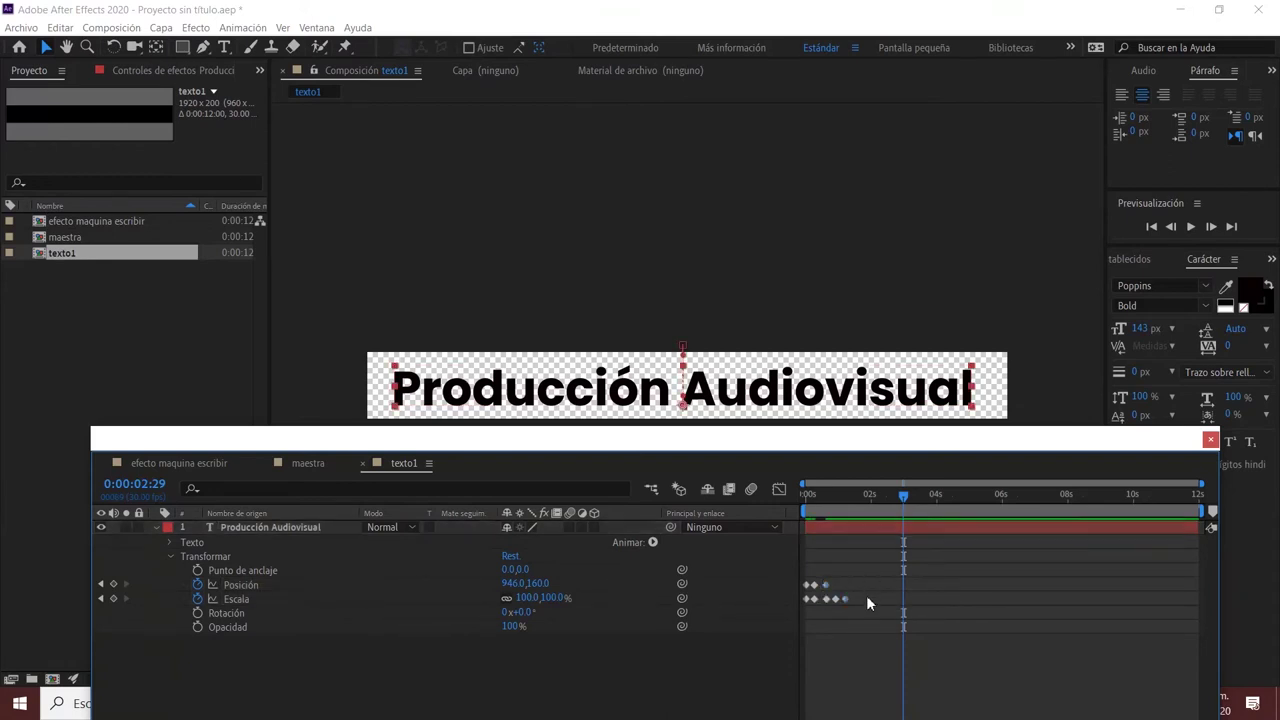
pyautogui.moveTo(837, 602); pyautogui.dragTo(832, 605)
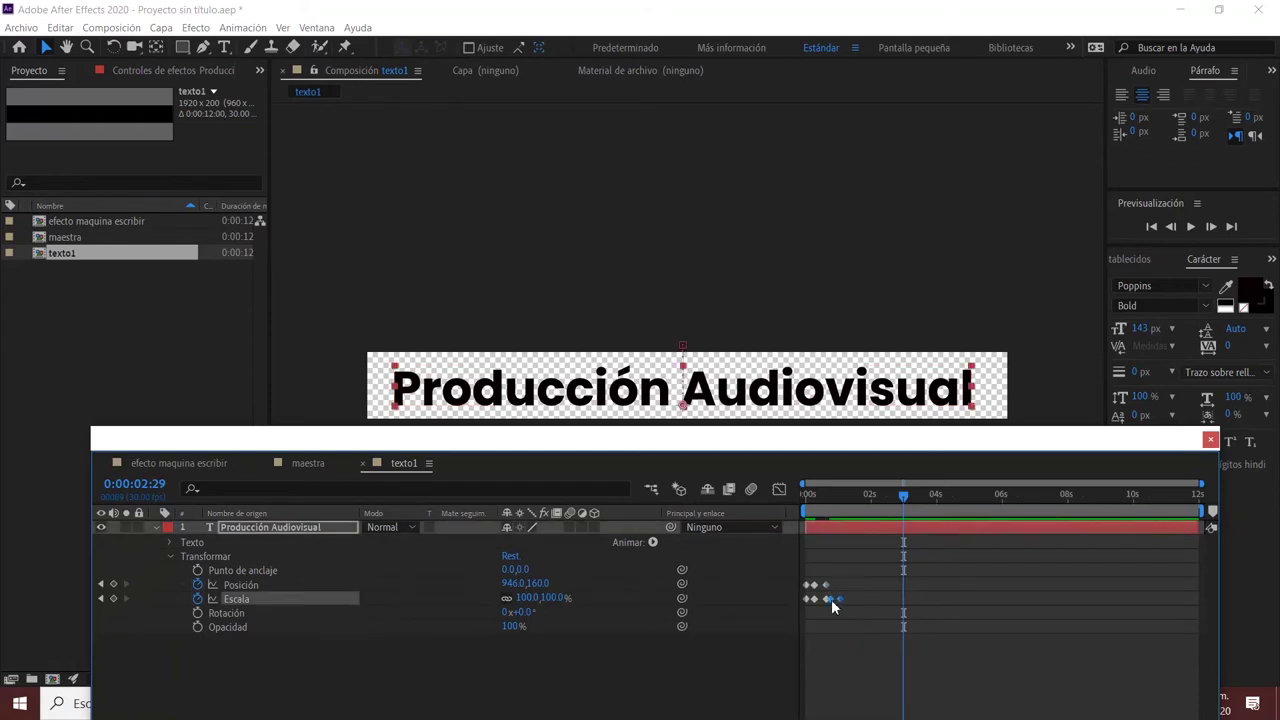
pyautogui.moveTo(834, 606)
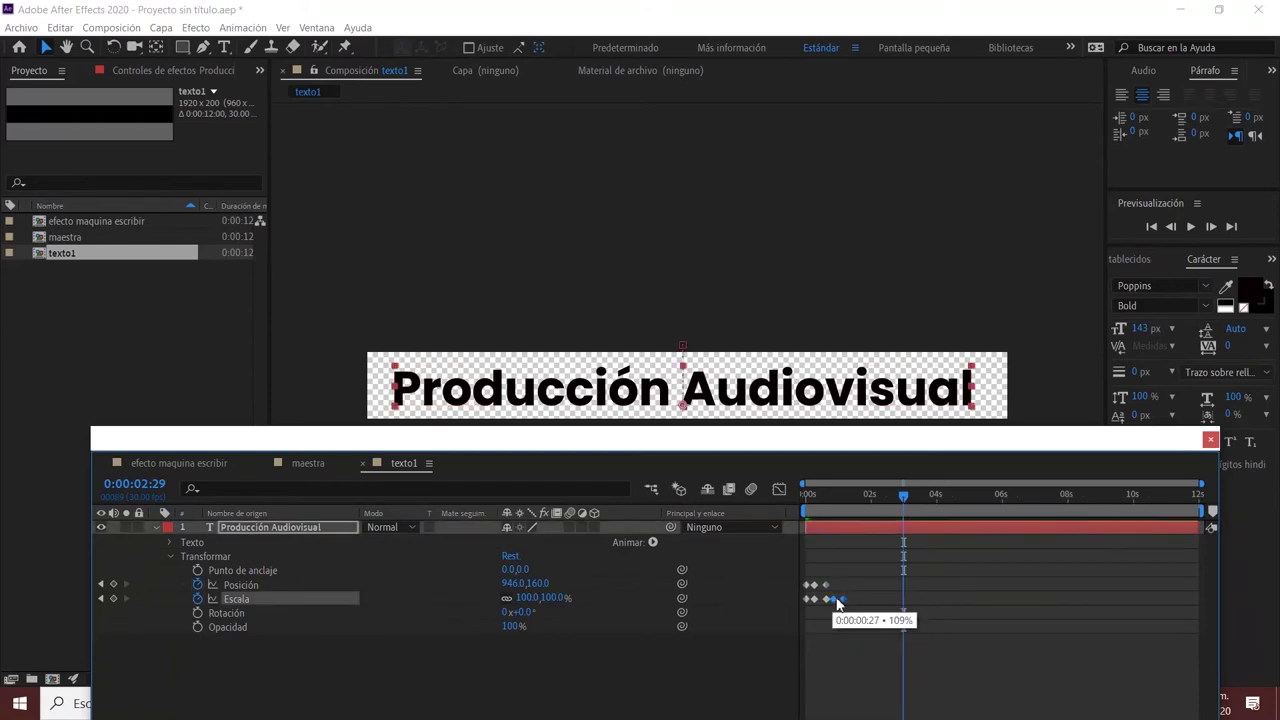
pyautogui.click(842, 602)
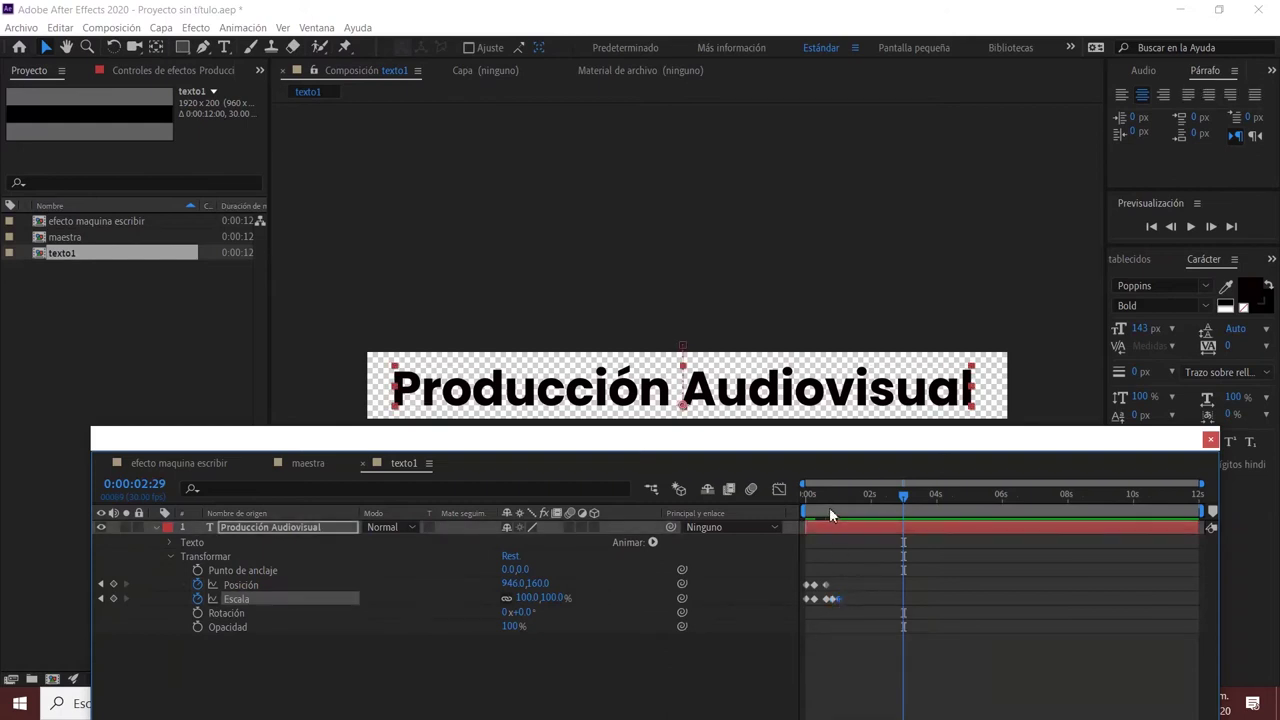
# Preview the faster title animation from the start
pyautogui.moveTo(837, 495); pyautogui.dragTo(749, 502)
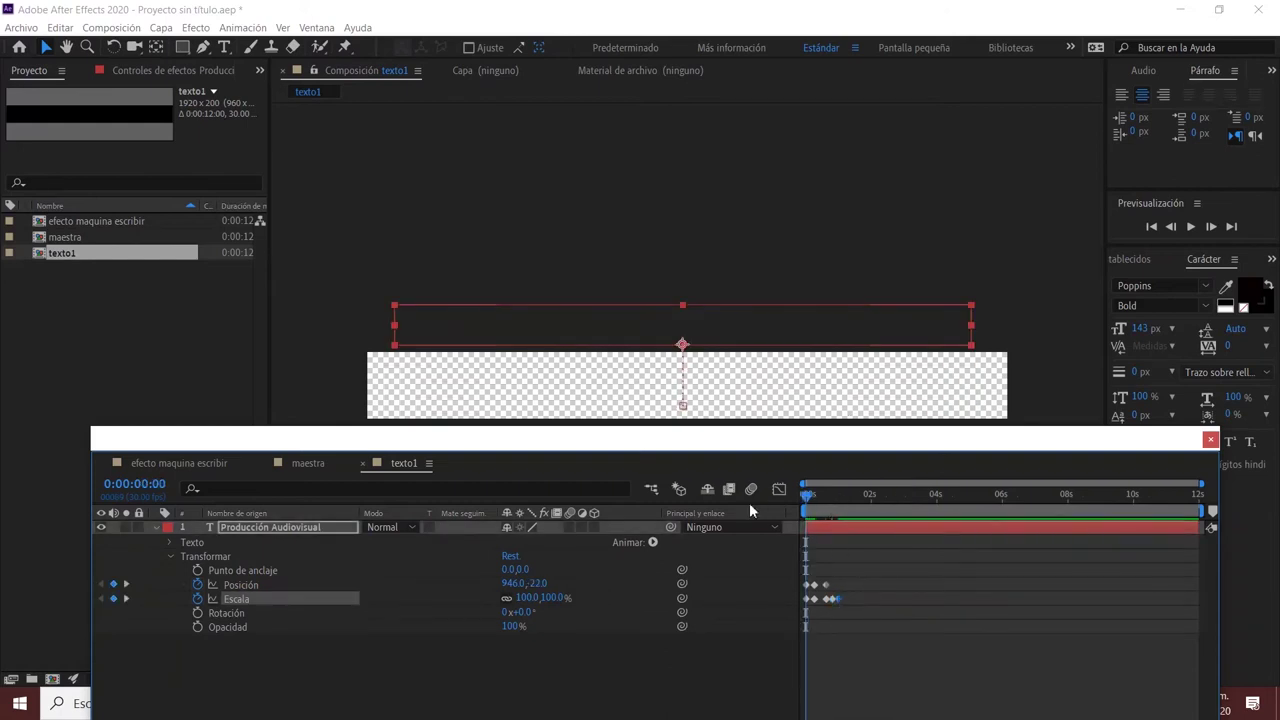
pyautogui.press('space')
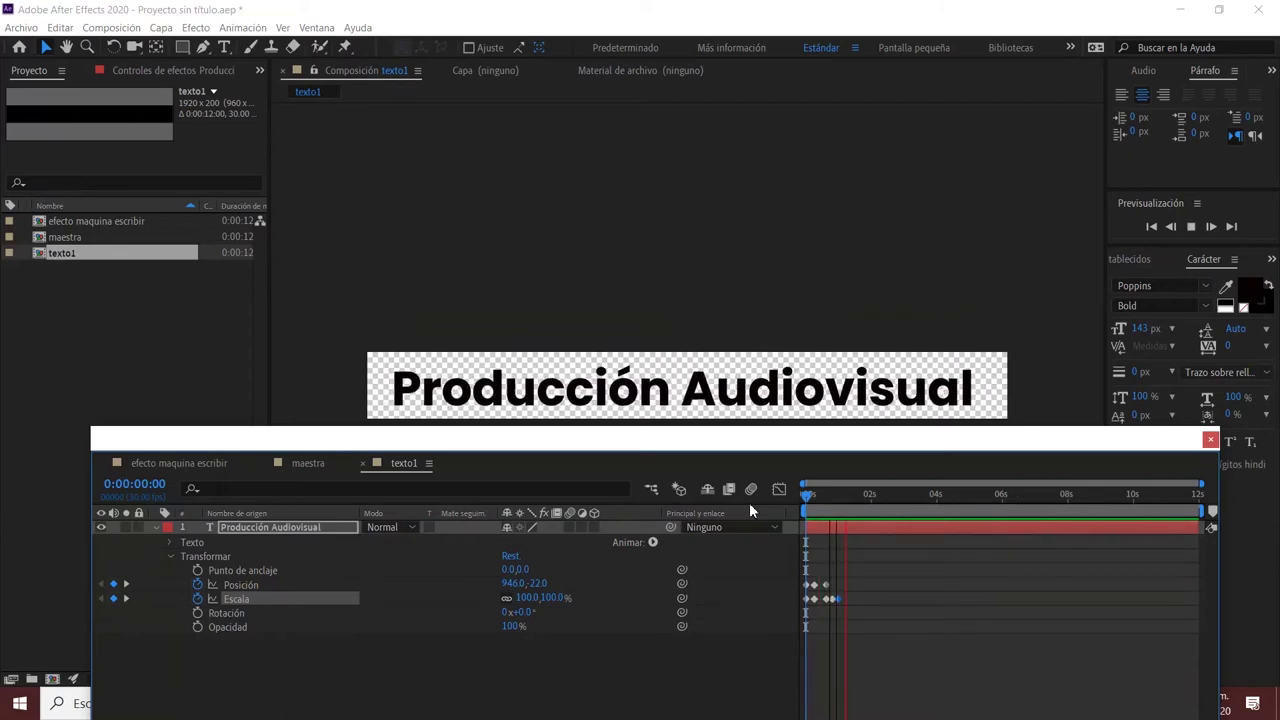
pyautogui.press('space')
pyautogui.press('space')
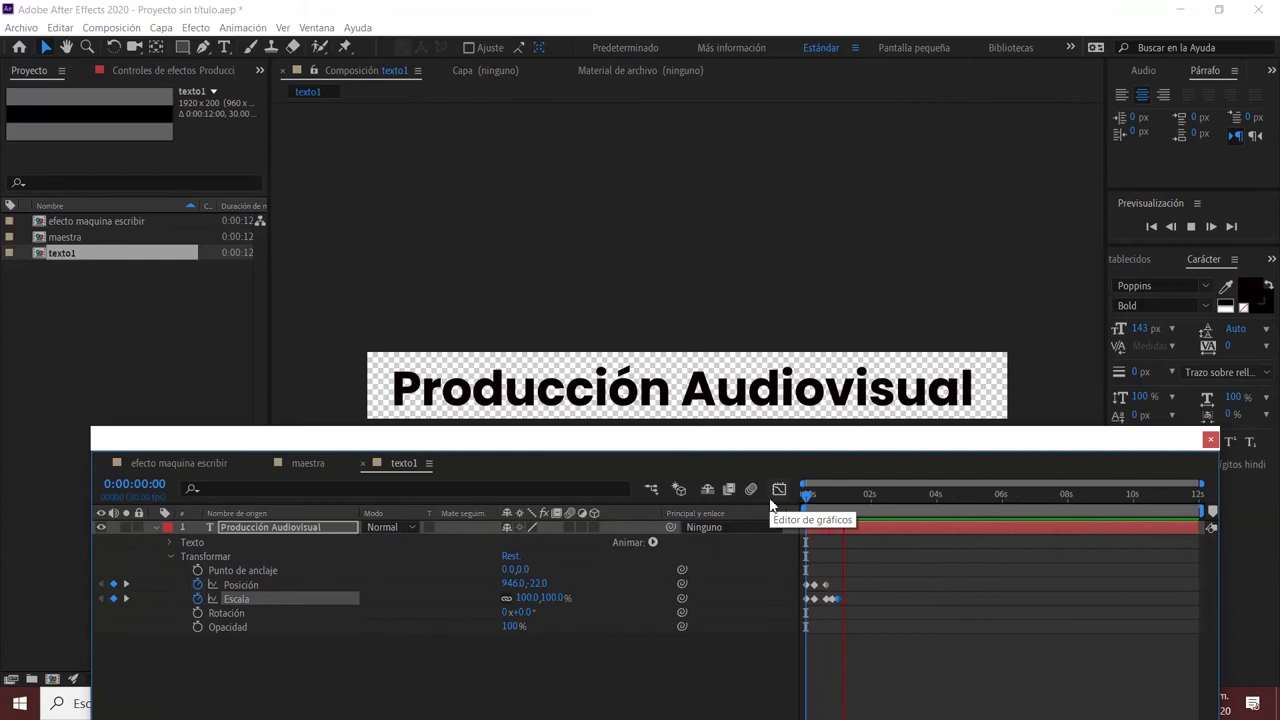
pyautogui.moveTo(858, 622)
pyautogui.mouseDown()
pyautogui.moveTo(812, 576)
pyautogui.moveTo(814, 588)
pyautogui.mouseUp()
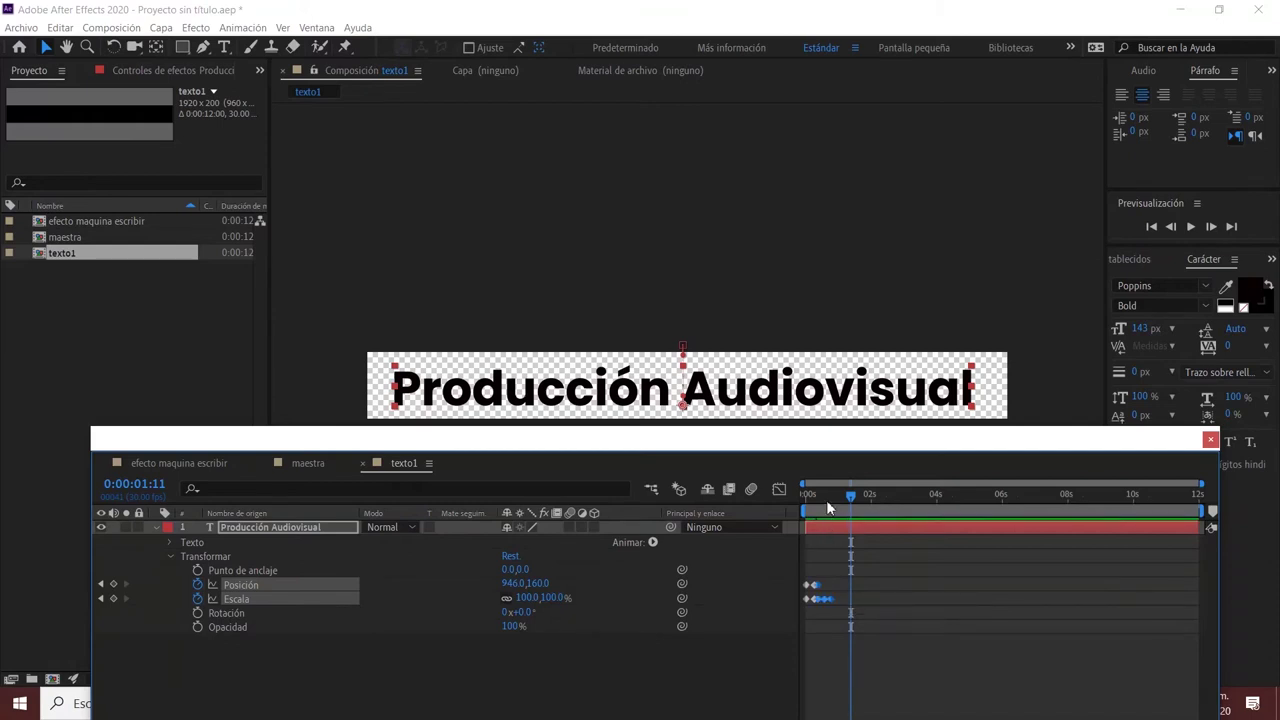
pyautogui.press('space')
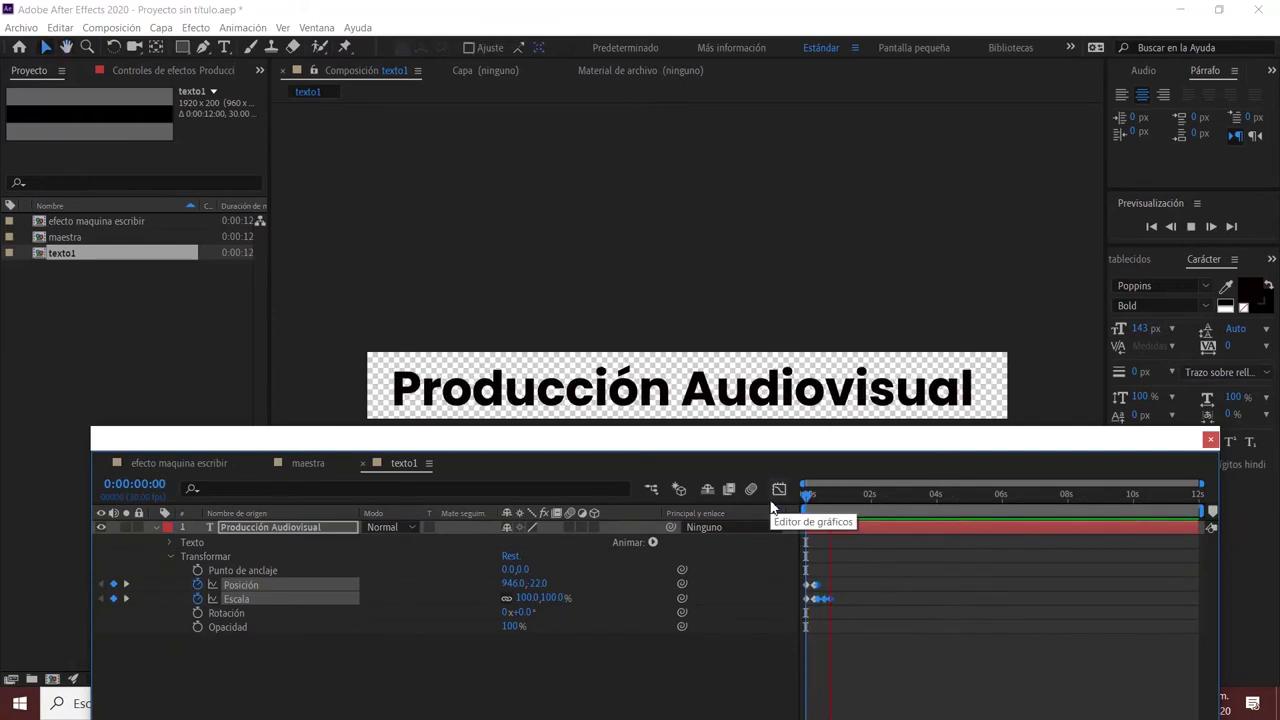
pyautogui.press('space')
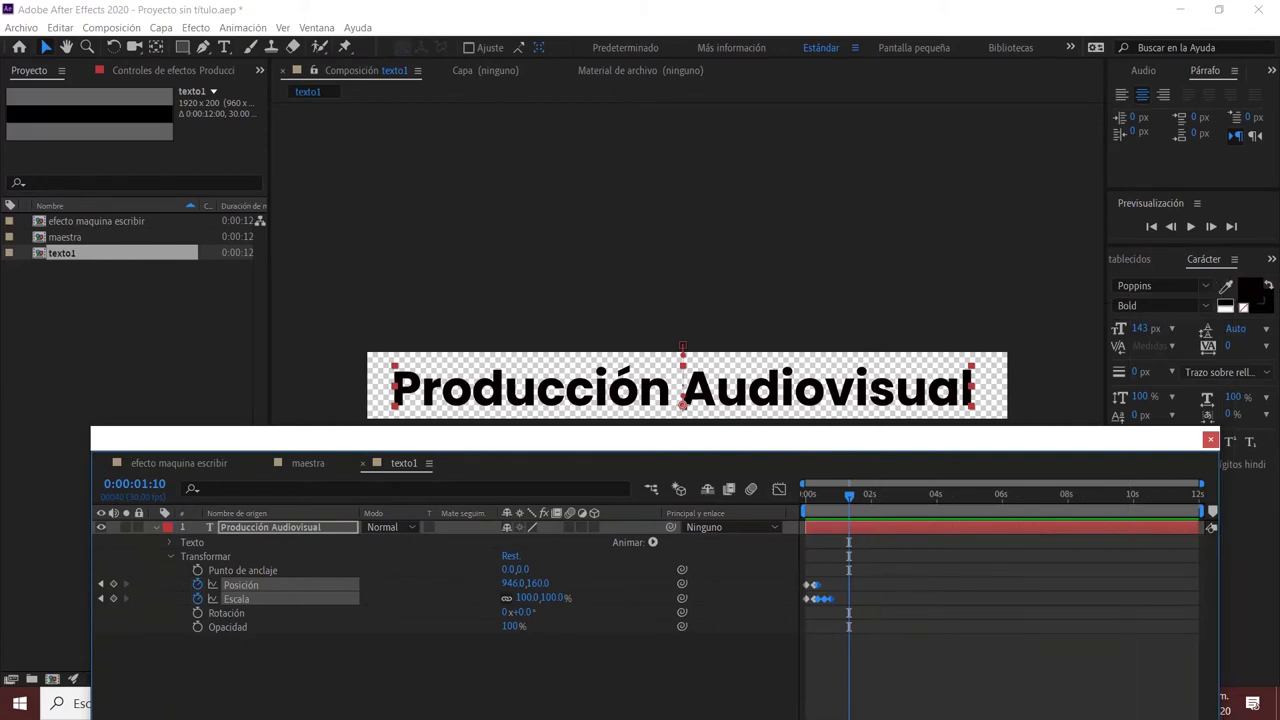
# Reposition the Timeline panel and switch to the maestra composition
pyautogui.moveTo(1270, 440); pyautogui.dragTo(790, 450)
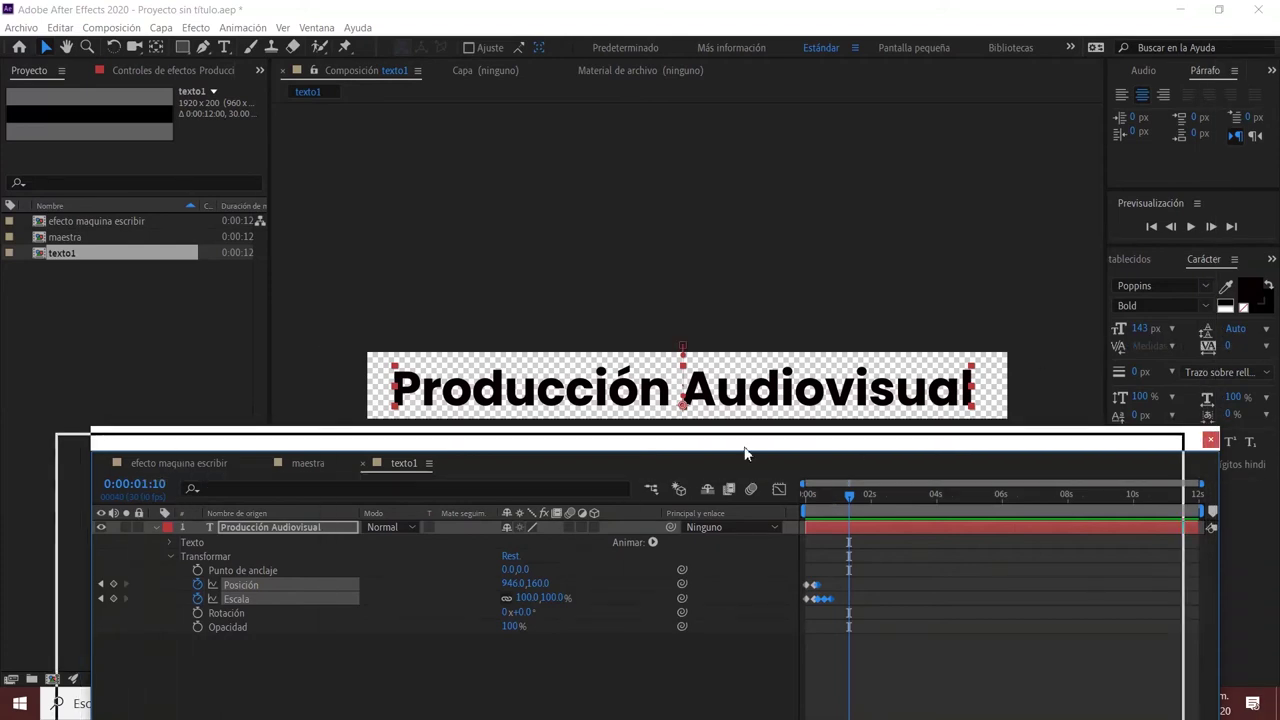
pyautogui.moveTo(790, 450); pyautogui.dragTo(778, 449)
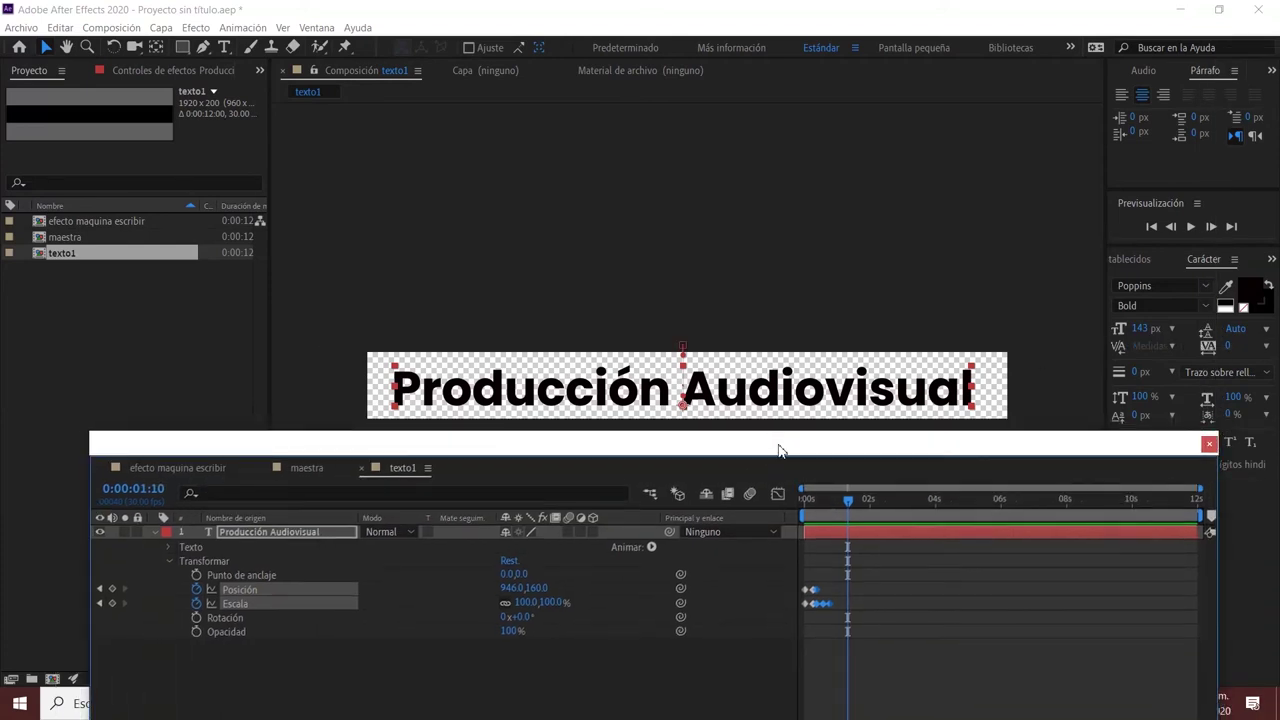
pyautogui.click(315, 468)
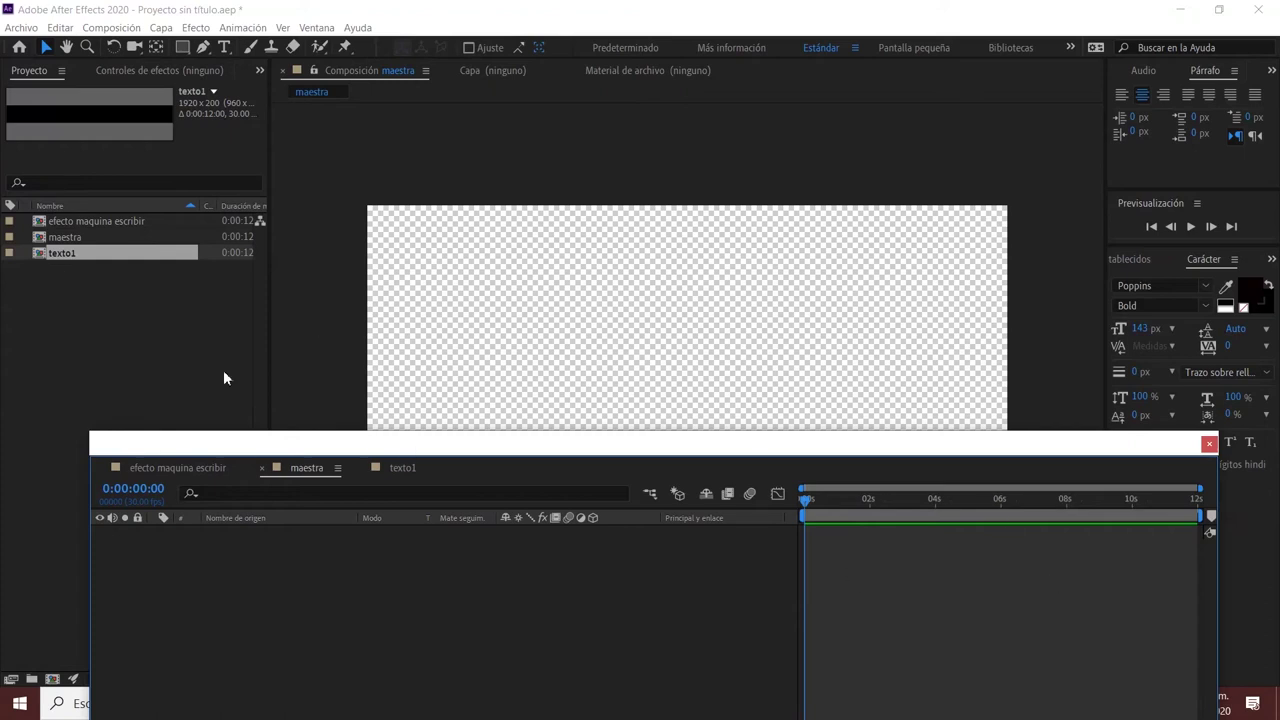
# Nest texto1 into the maestra composition and preview it
pyautogui.moveTo(56, 252); pyautogui.dragTo(686, 371)
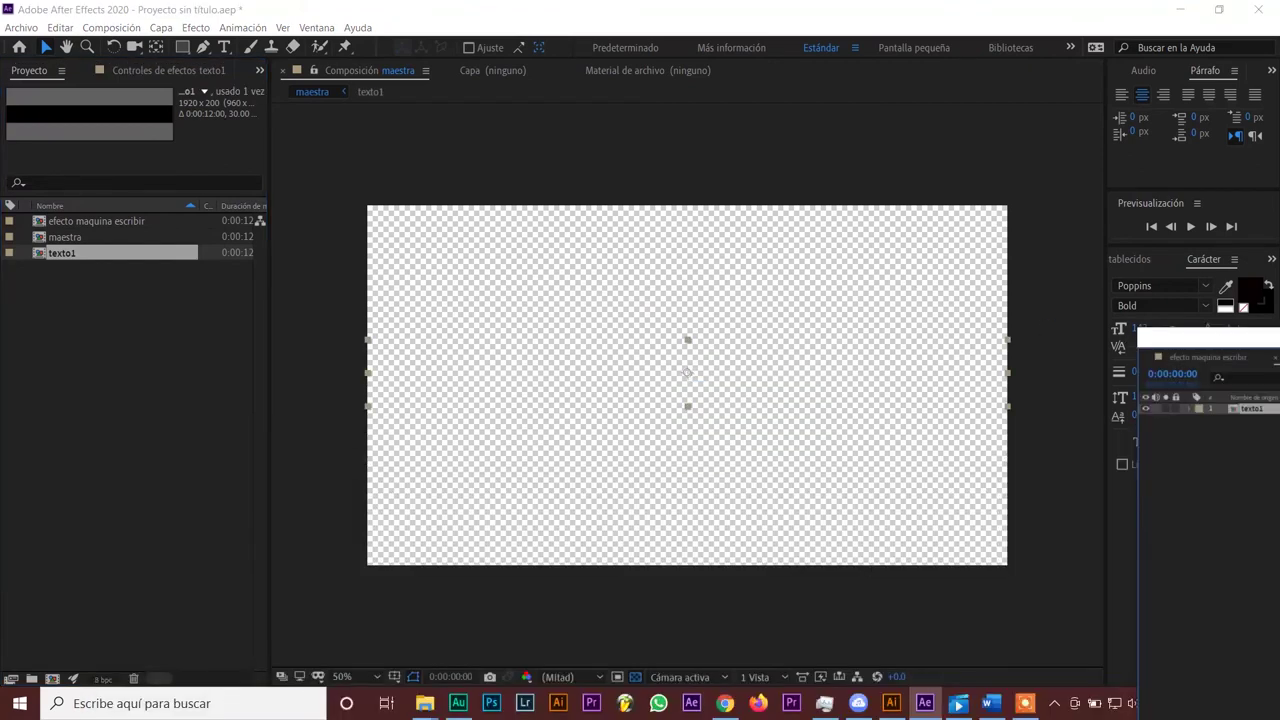
pyautogui.moveTo(791, 371); pyautogui.dragTo(609, 451)
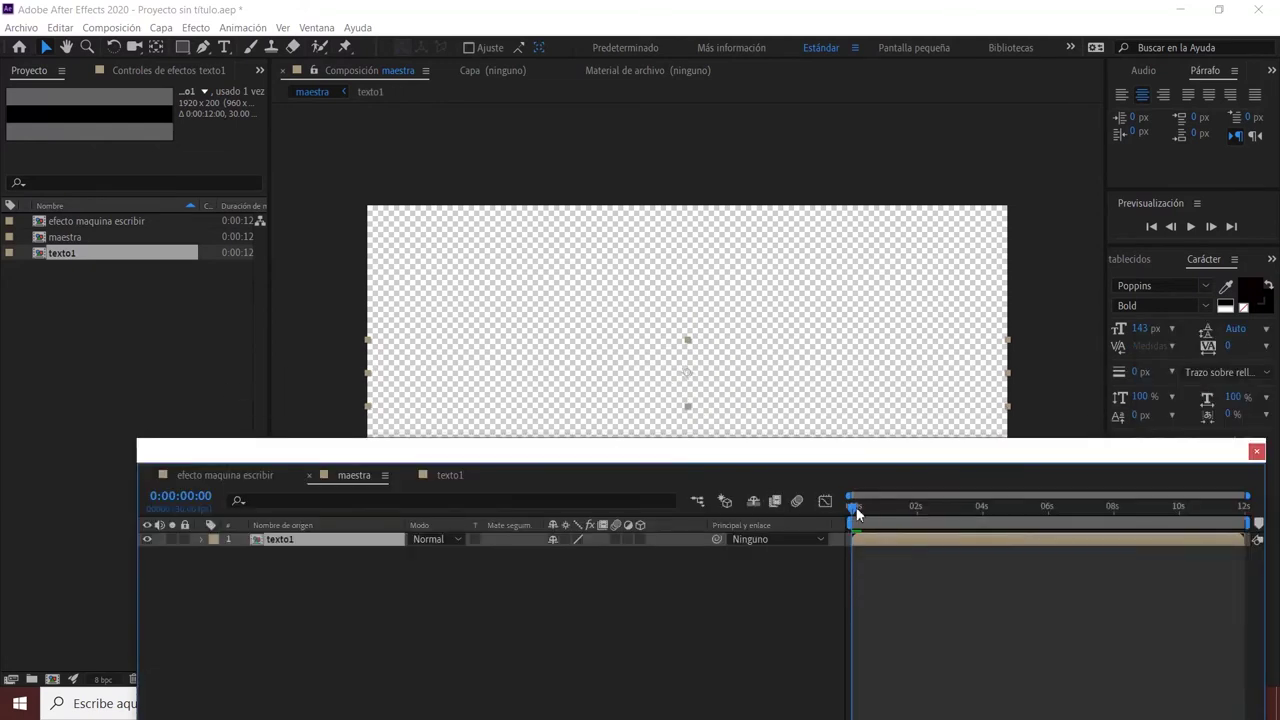
pyautogui.click(1196, 227)
pyautogui.click(1194, 226)
# Replay the maestra preview from the start, stopping with 'Producción Audiovisual' fully shown
pyautogui.moveTo(869, 508)
pyautogui.mouseDown()
pyautogui.moveTo(840, 510)
pyautogui.moveTo(852, 501)
pyautogui.mouseUp()
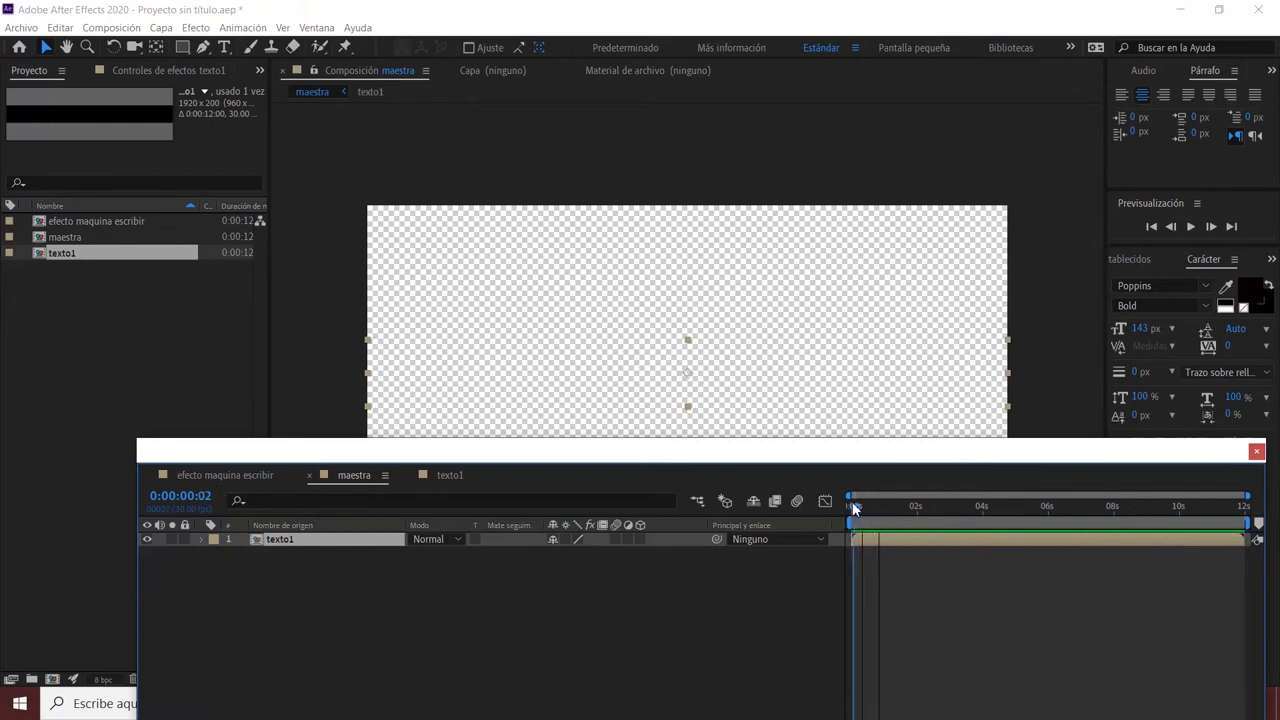
pyautogui.click(1192, 227)
pyautogui.click(1191, 227)
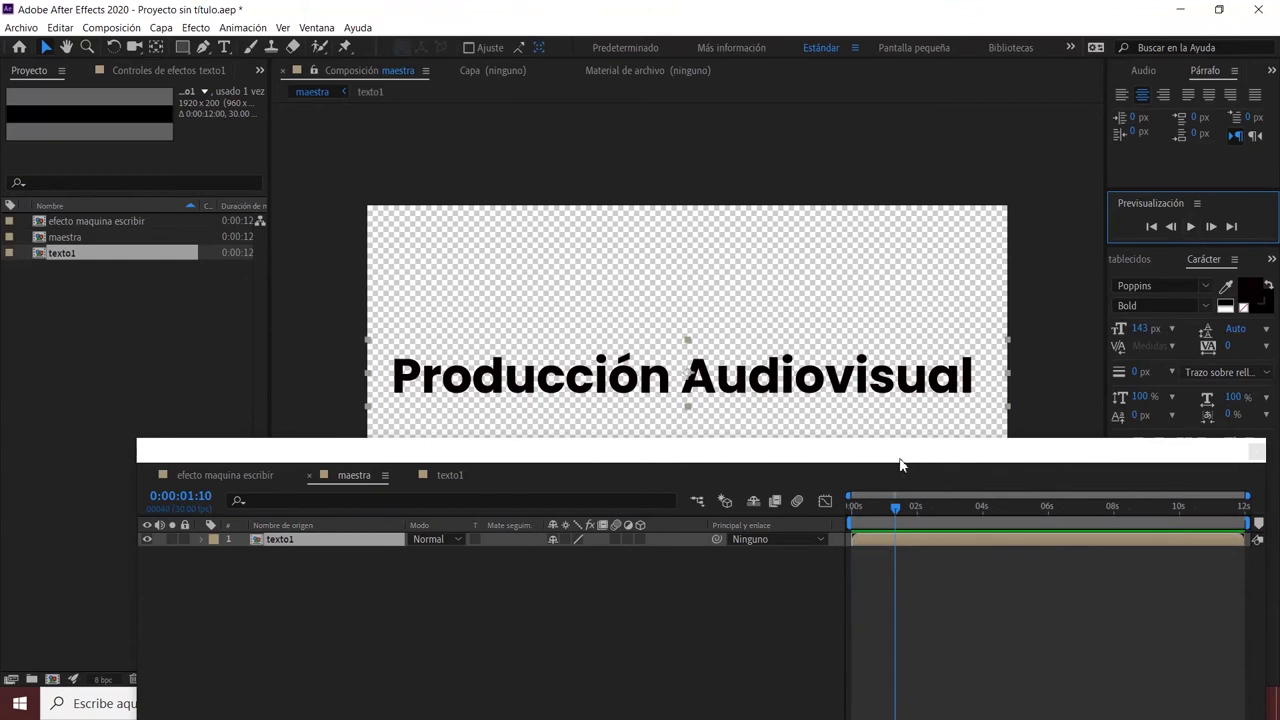
pyautogui.moveTo(863, 449); pyautogui.dragTo(929, 449)
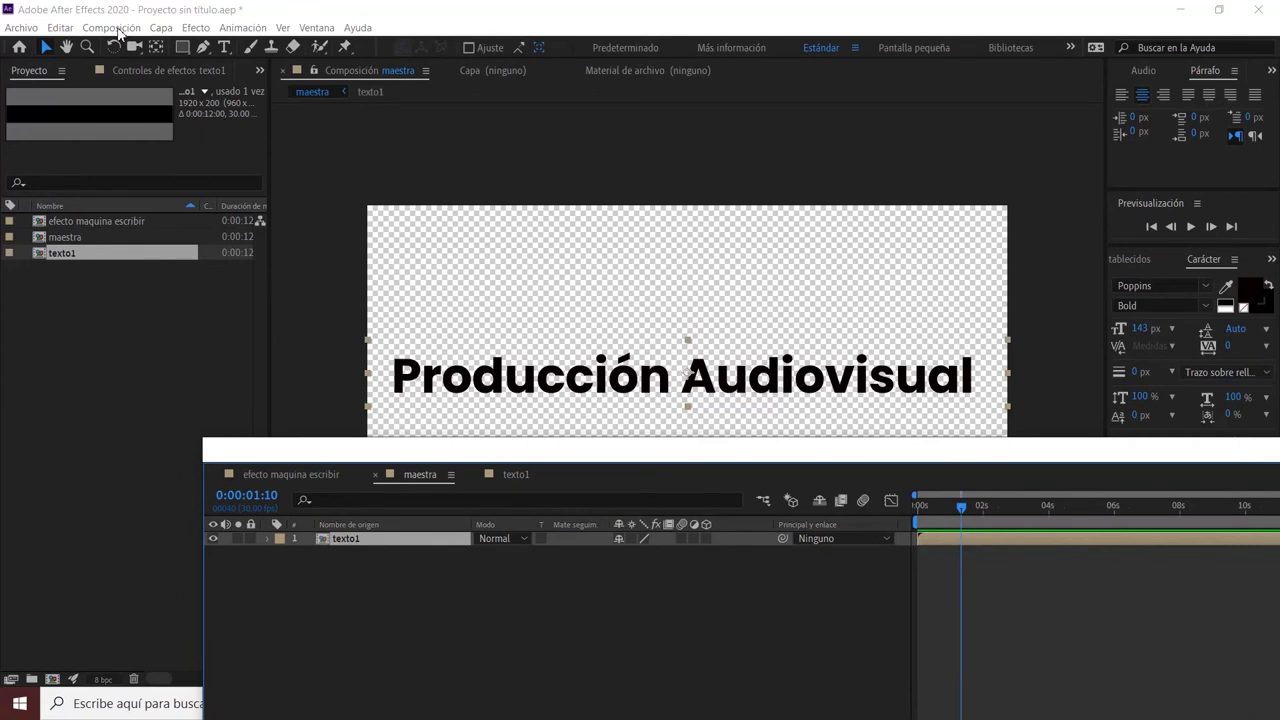
# Create an empty 1920×200 composition named 'texto 2' and pick the Type tool
pyautogui.click(112, 28)
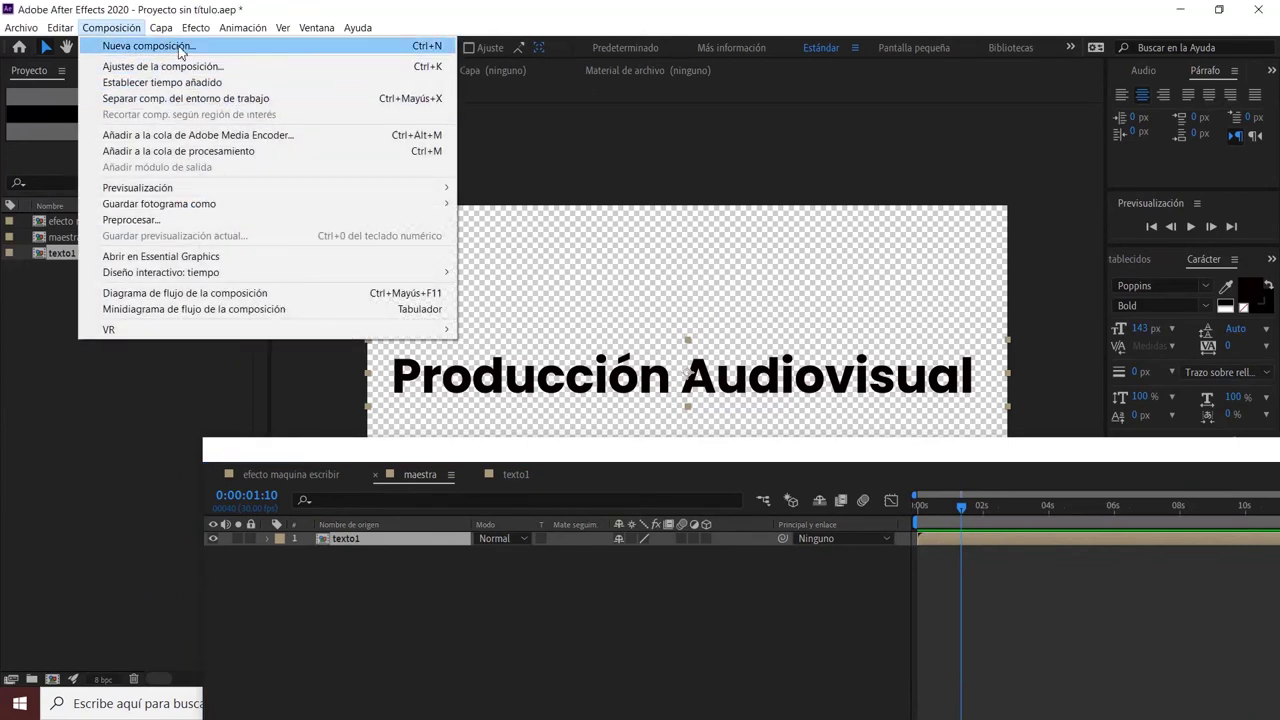
pyautogui.click(148, 46)
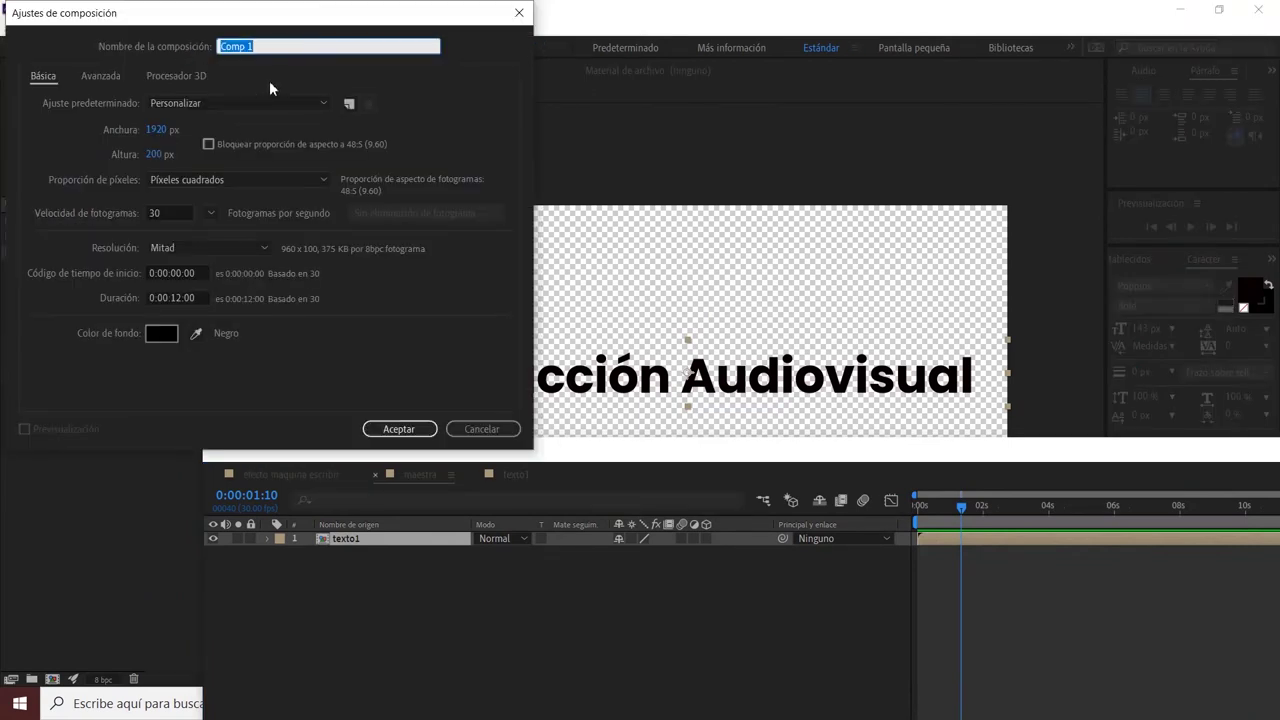
pyautogui.write('texto 2')
pyautogui.click(406, 430)
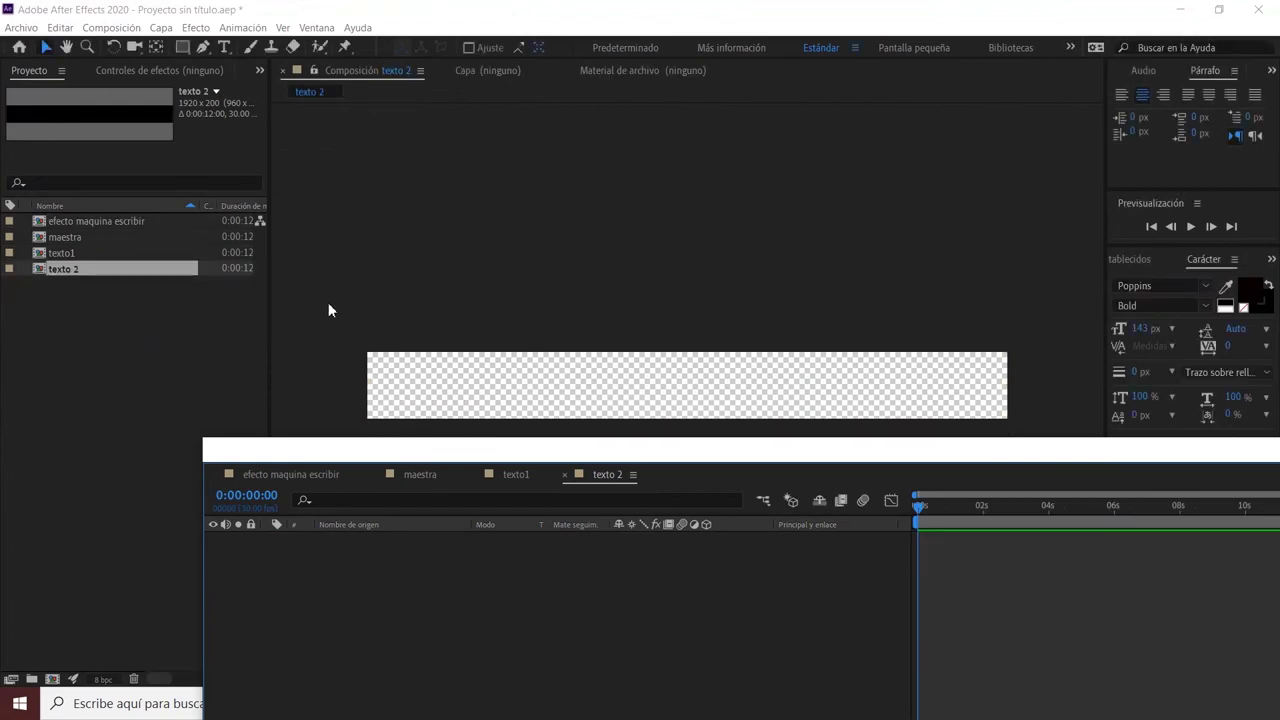
pyautogui.click(225, 48)
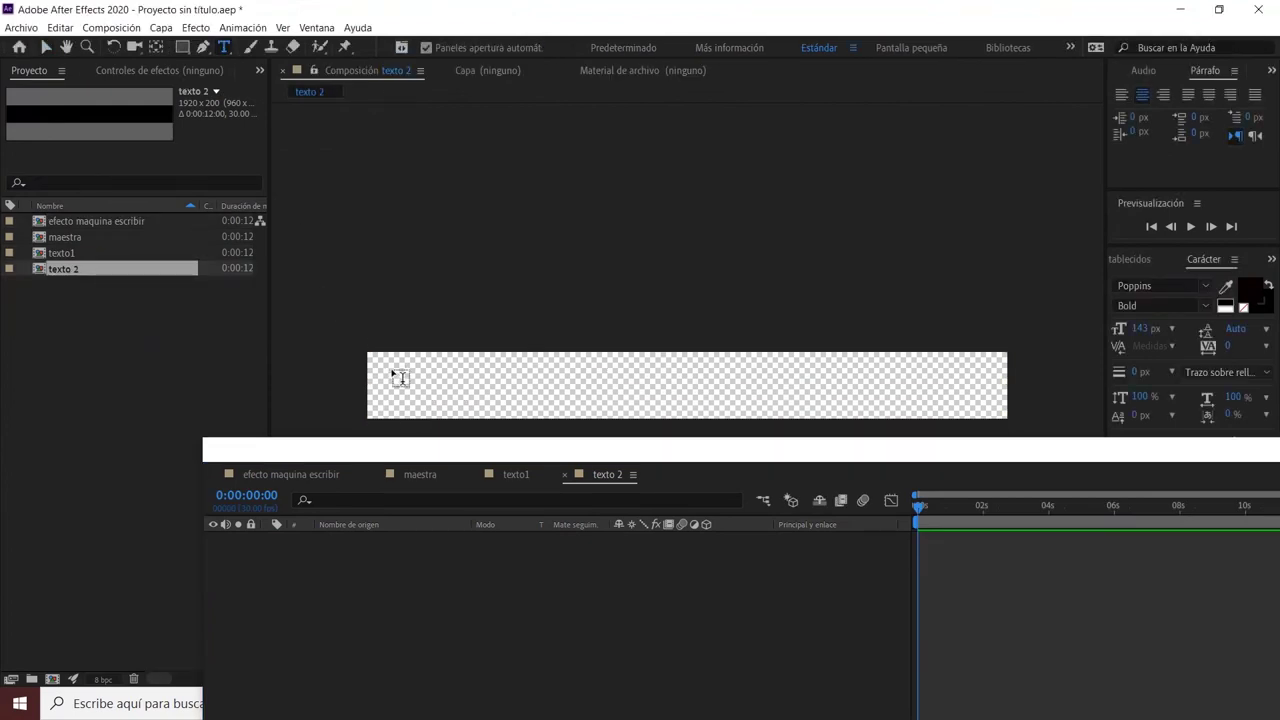
pyautogui.click(93, 224)
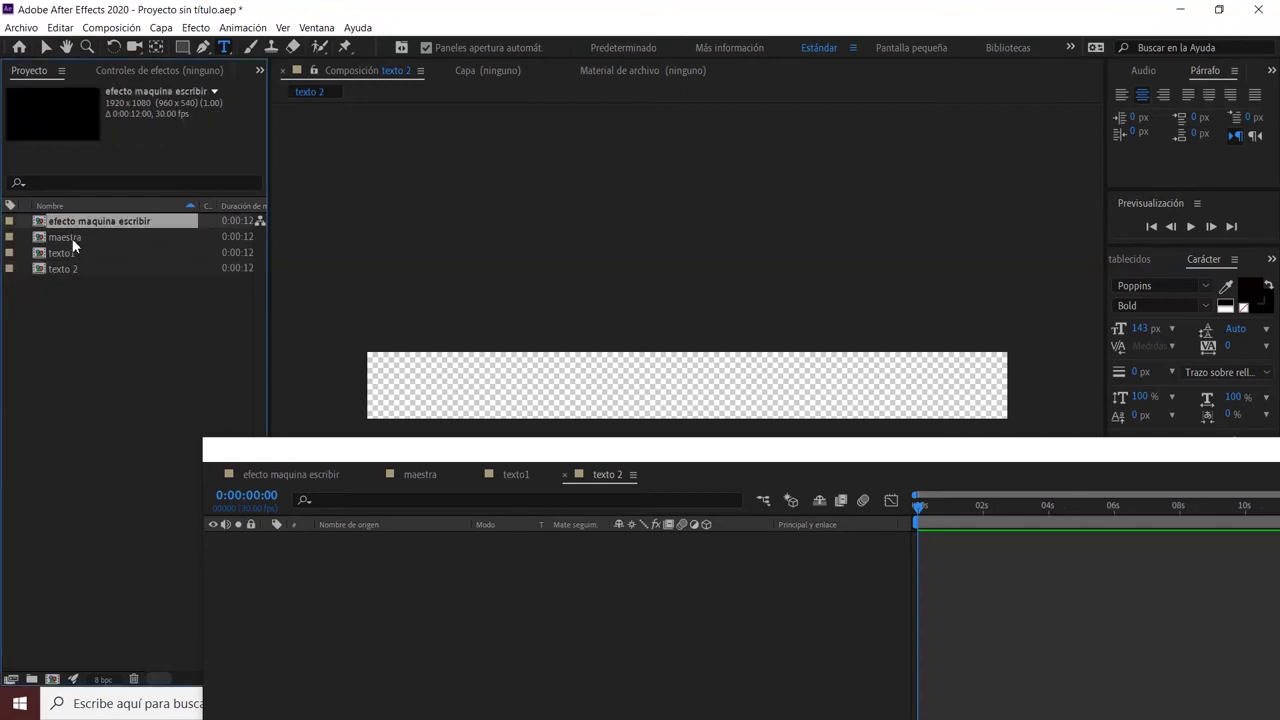
# In efecto maquina escribir, select the line 'para jóvenes de 5 a 95' to copy it
pyautogui.doubleClick(96, 224)
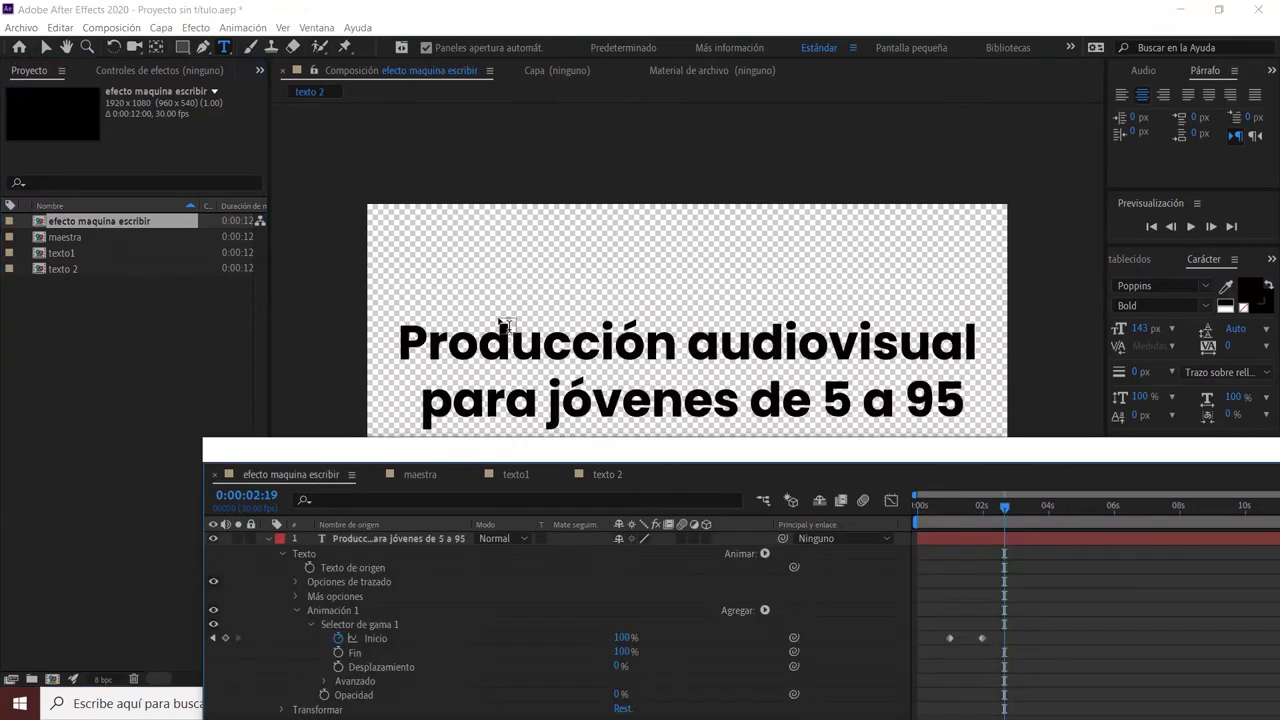
pyautogui.click(536, 400)
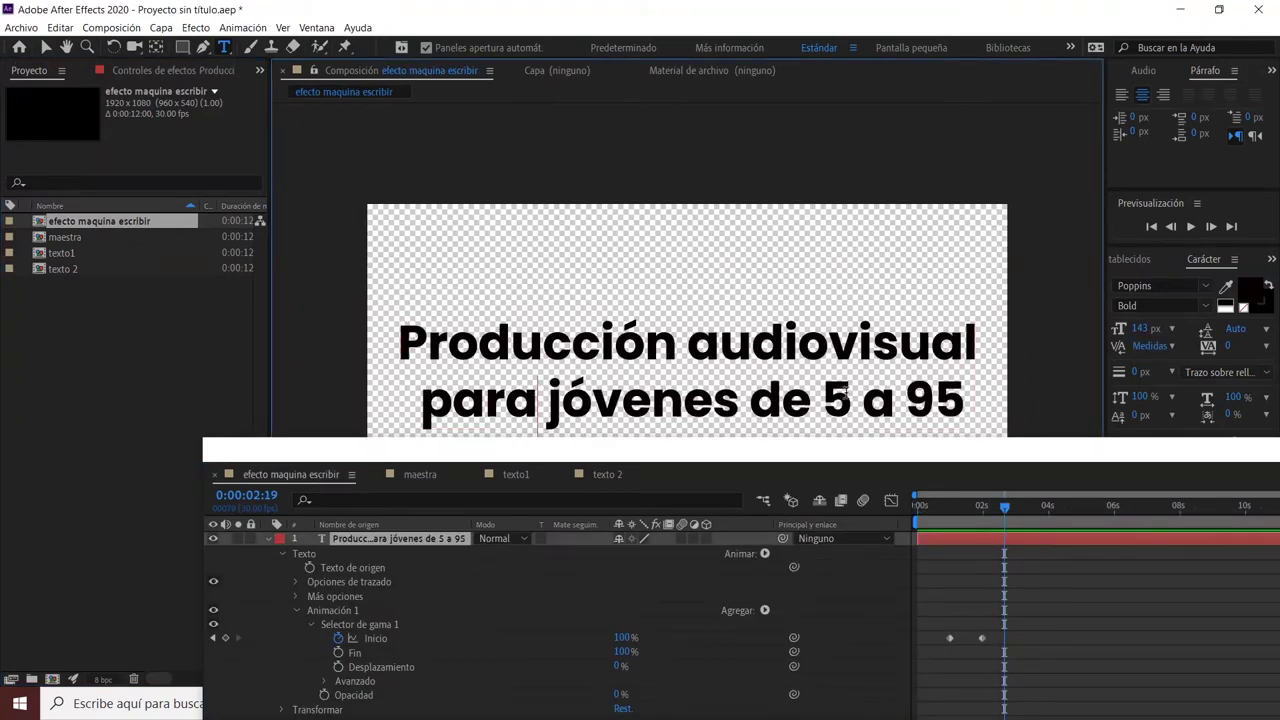
pyautogui.moveTo(962, 400); pyautogui.dragTo(426, 394)
pyautogui.hotkey('ctrl', 'c')
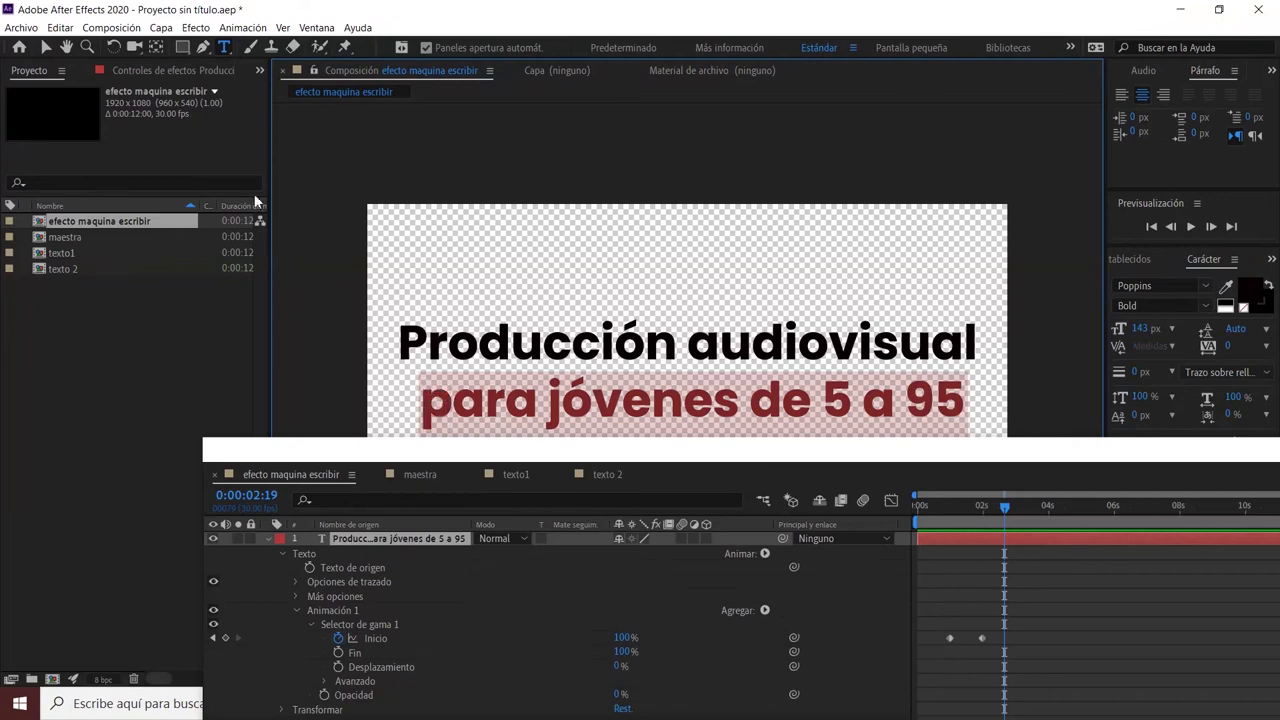
# In the texto 2 comp, create a new text layer and paste 'para jóvenes de 5 a 95'
pyautogui.click(64, 269)
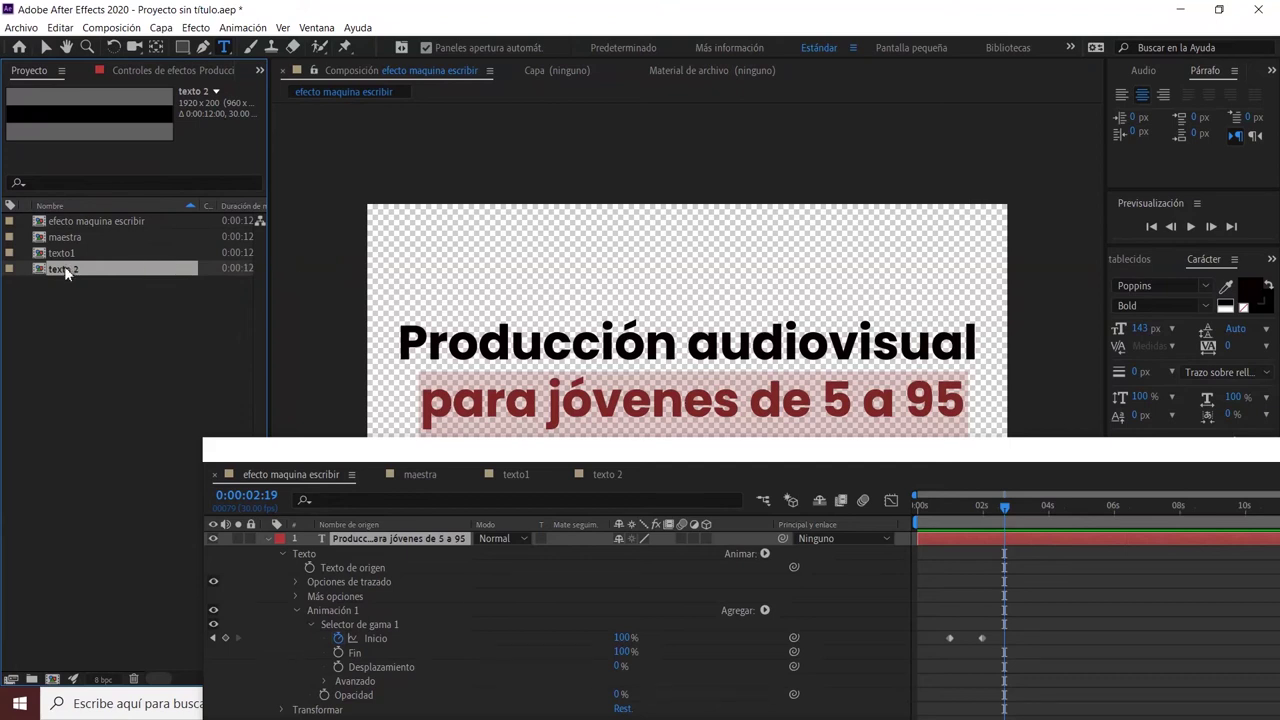
pyautogui.doubleClick(64, 266)
pyautogui.click(226, 50)
pyautogui.click(377, 375)
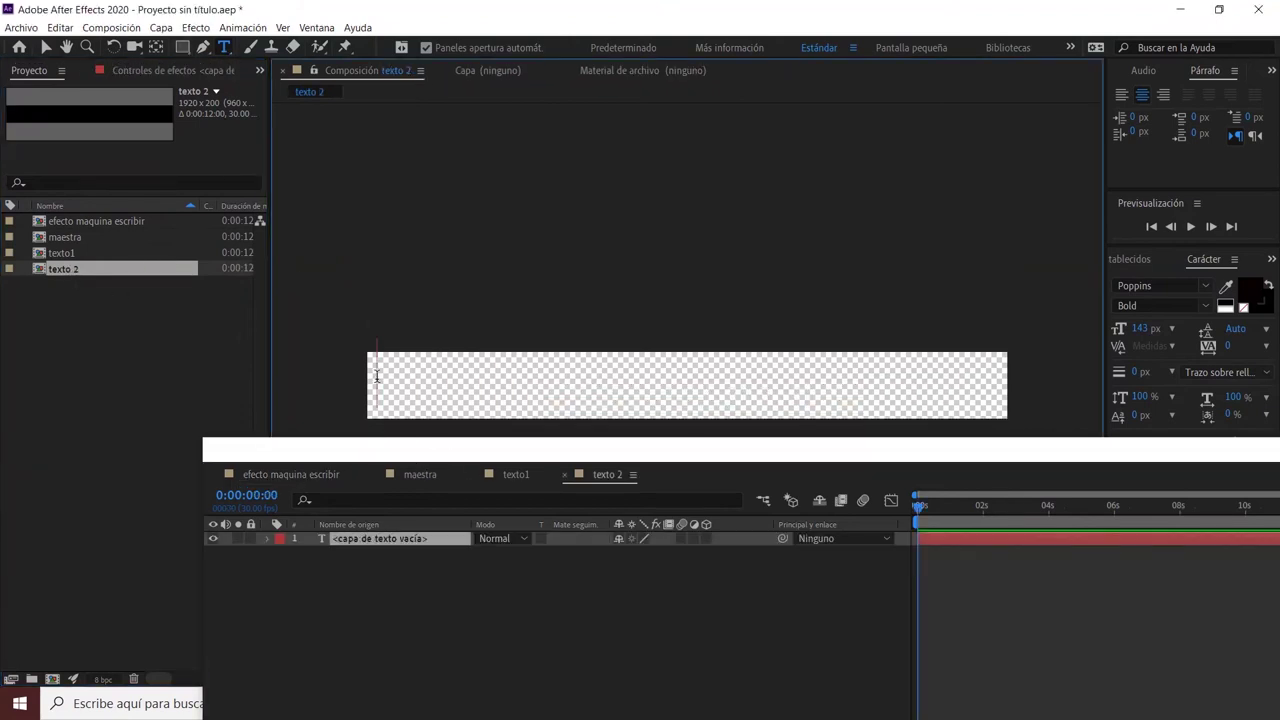
pyautogui.hotkey('ctrl', 'v')
# Centre the pasted text line in the texto 2 frame
pyautogui.click(45, 47)
pyautogui.click(522, 390)
pyautogui.moveTo(500, 372); pyautogui.dragTo(528, 364)
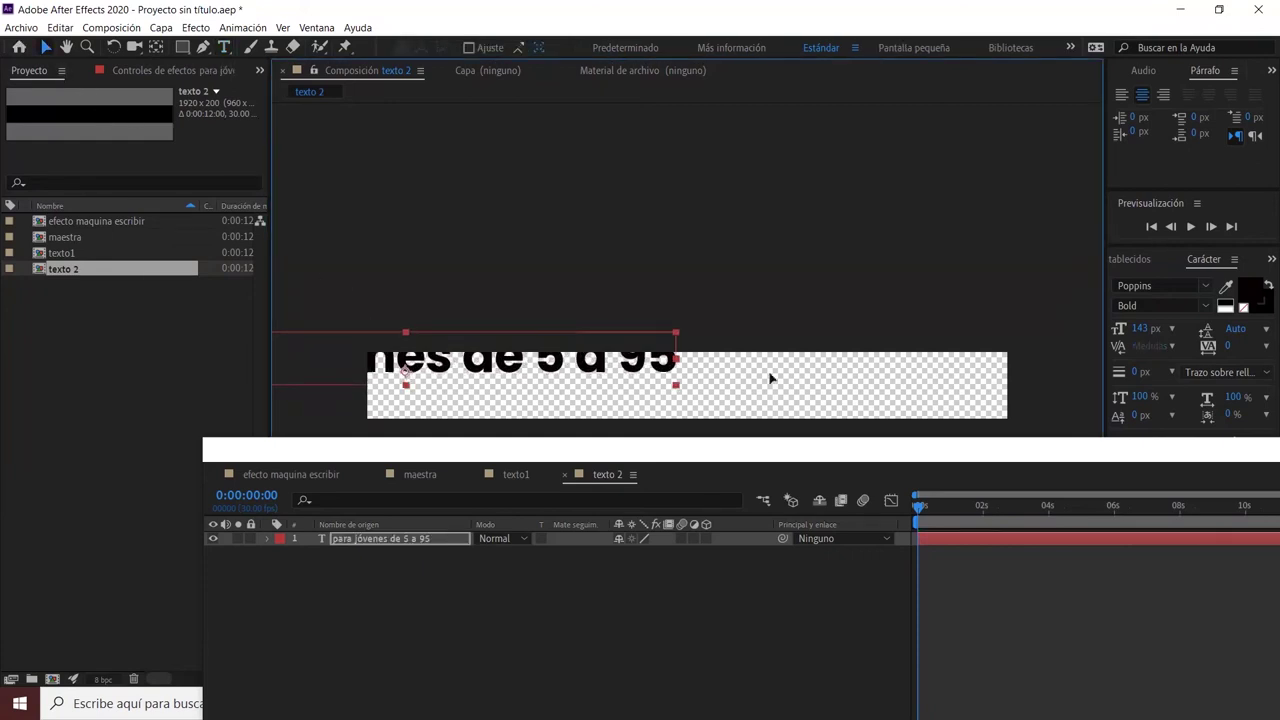
pyautogui.moveTo(770, 378); pyautogui.dragTo(804, 391)
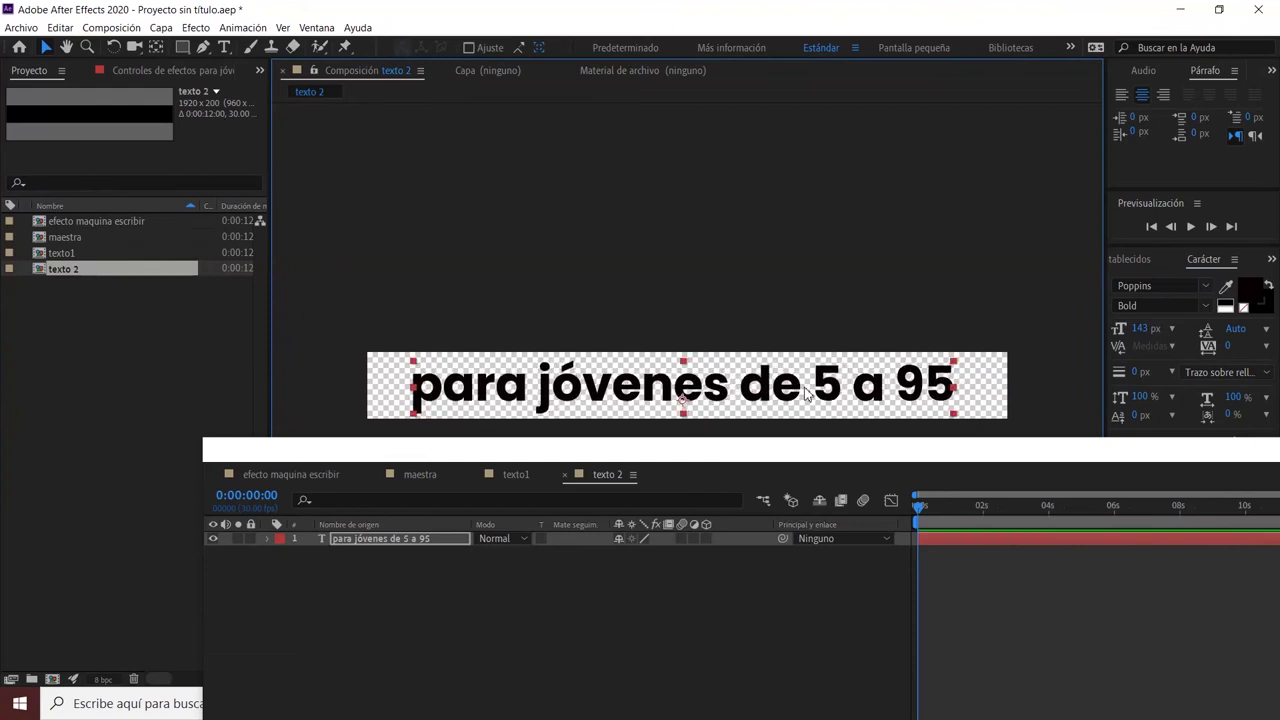
pyautogui.click(1273, 261)
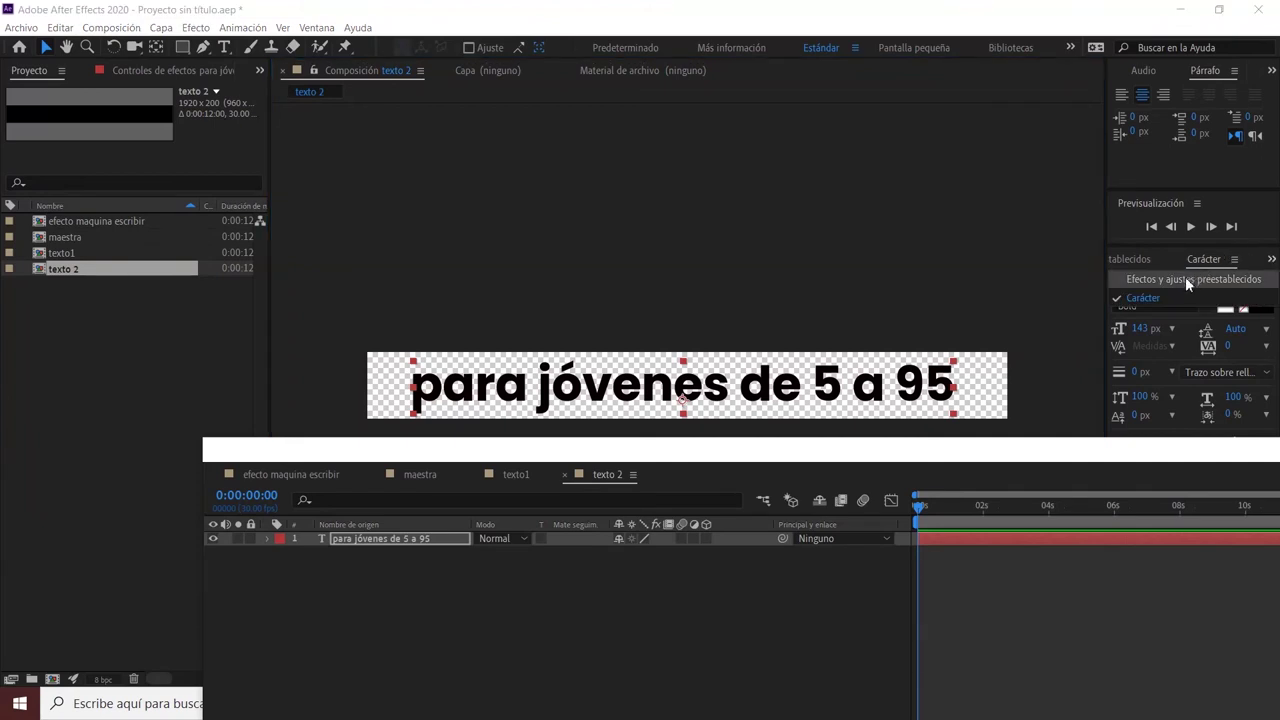
# Filter Efectos y ajustes preestablecidos by 'escri' and drag the Máquina de escribir preset onto the text layer
pyautogui.click(1185, 276)
pyautogui.write('maquin')
pyautogui.press('BackSpace')
pyautogui.press('BackSpace')
pyautogui.press('BackSpace')
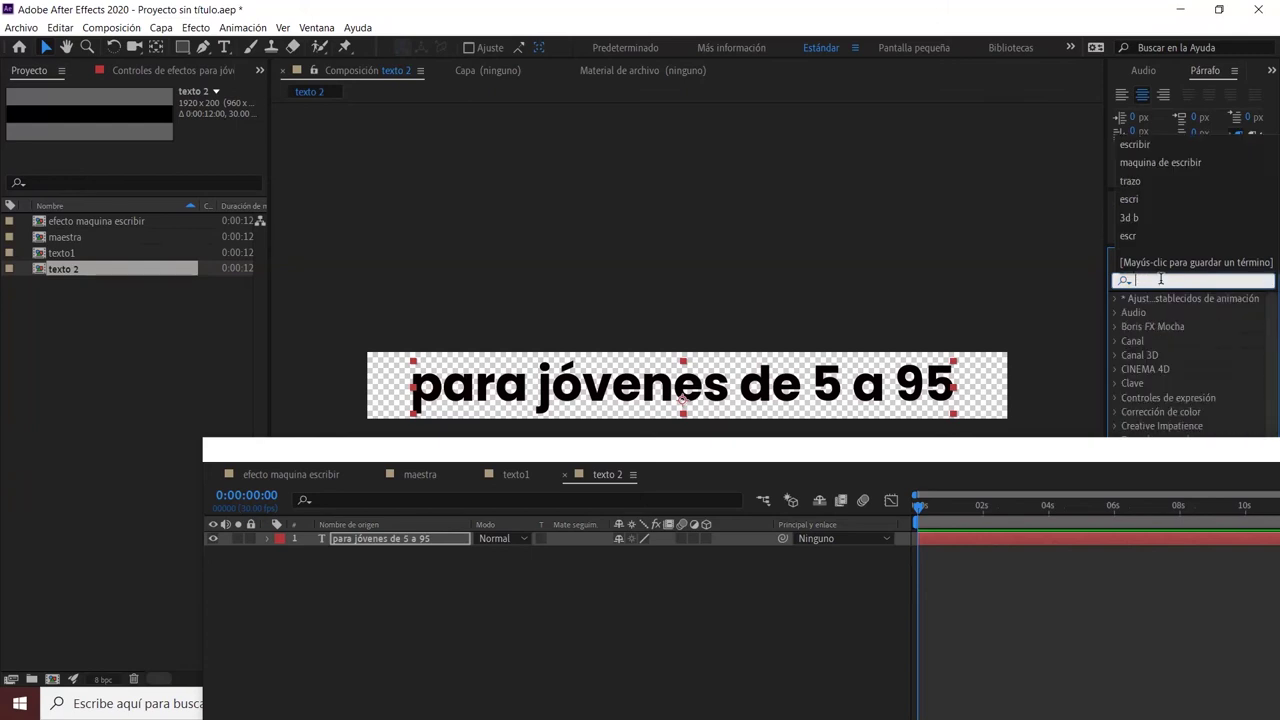
pyautogui.write('escri')
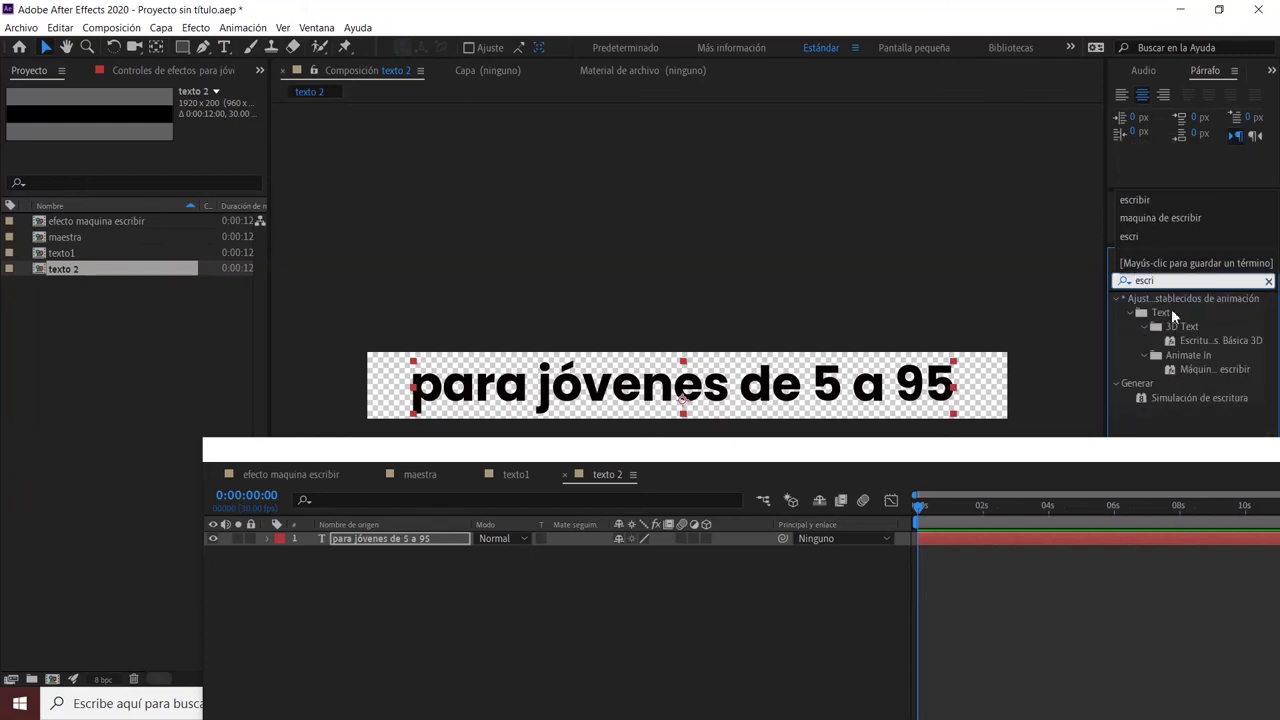
pyautogui.moveTo(1218, 369)
pyautogui.mouseDown()
pyautogui.moveTo(984, 529)
pyautogui.moveTo(1001, 536)
pyautogui.mouseUp()
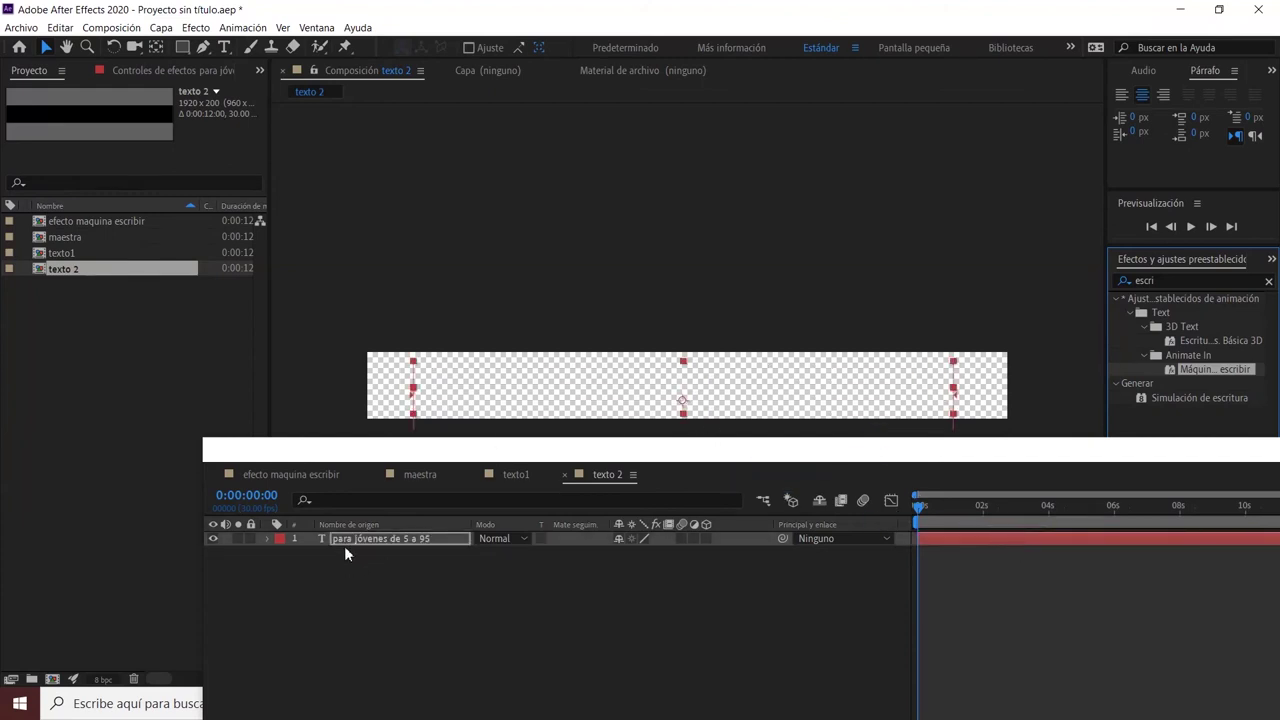
# Move the last Inicio keyframe of Selector de gama 1 earlier and preview the faster typing
pyautogui.click(267, 539)
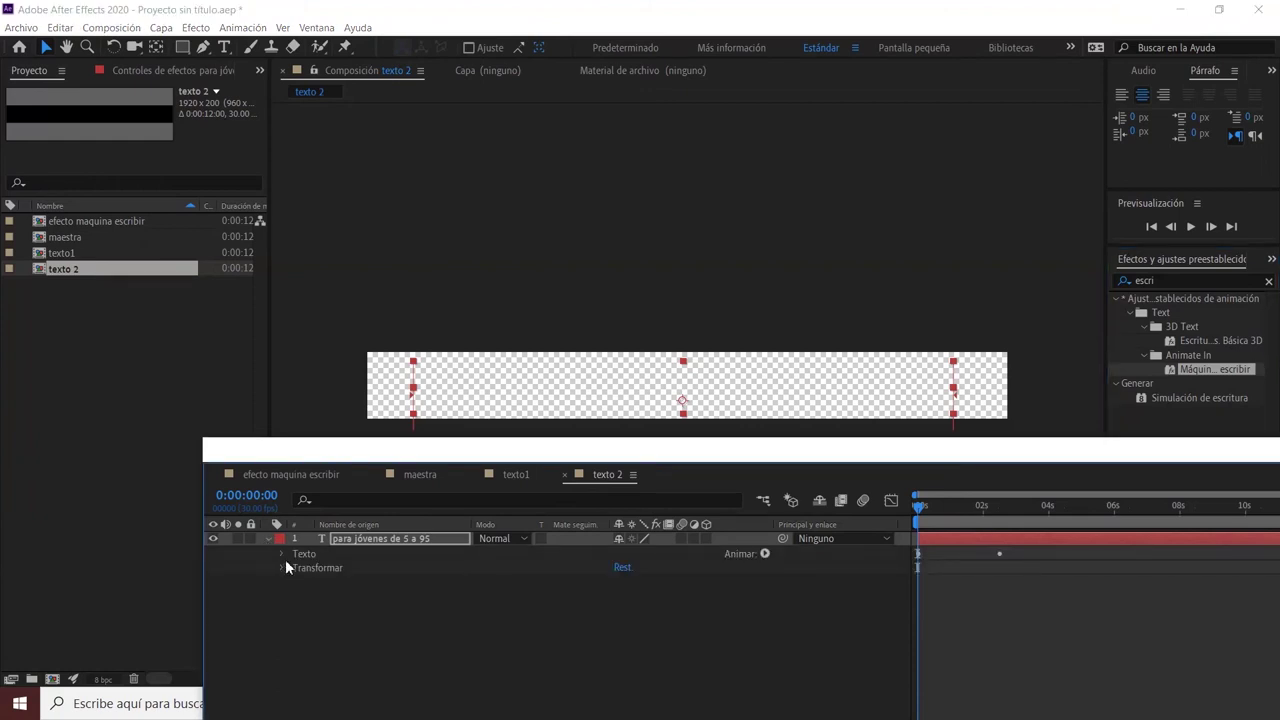
pyautogui.click(282, 554)
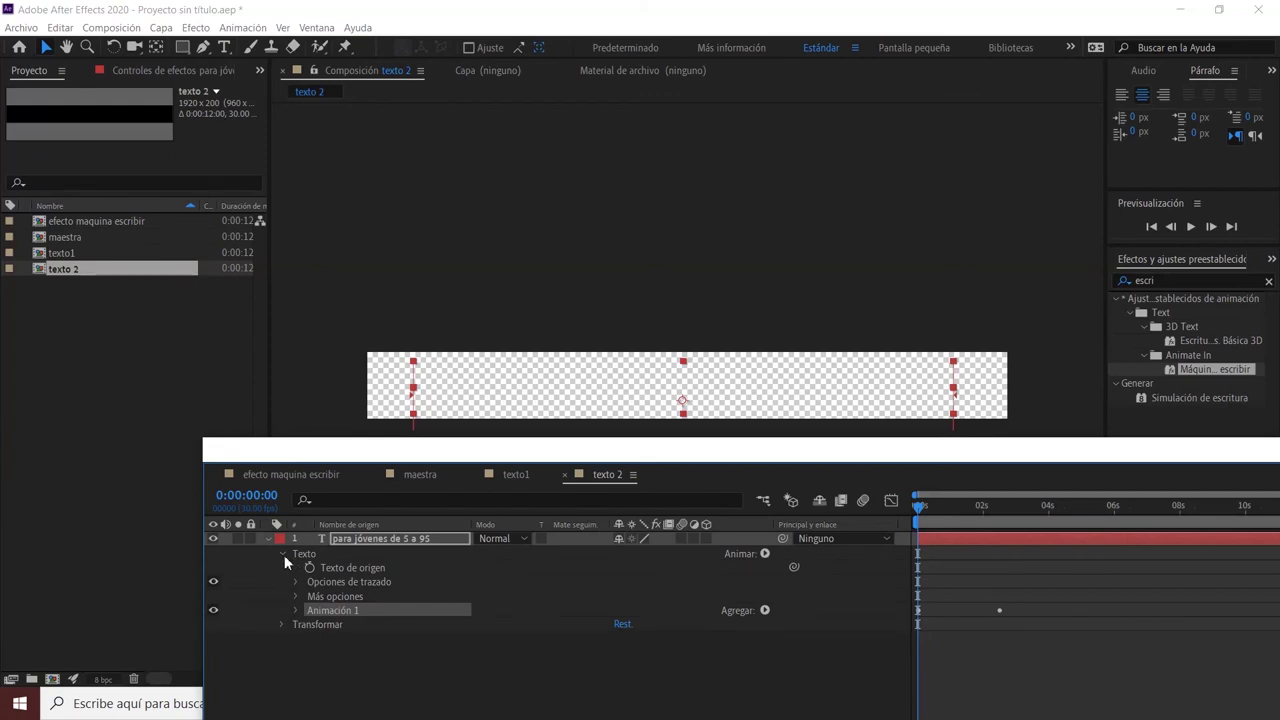
pyautogui.click(296, 611)
pyautogui.click(314, 622)
pyautogui.moveTo(999, 637); pyautogui.dragTo(935, 637)
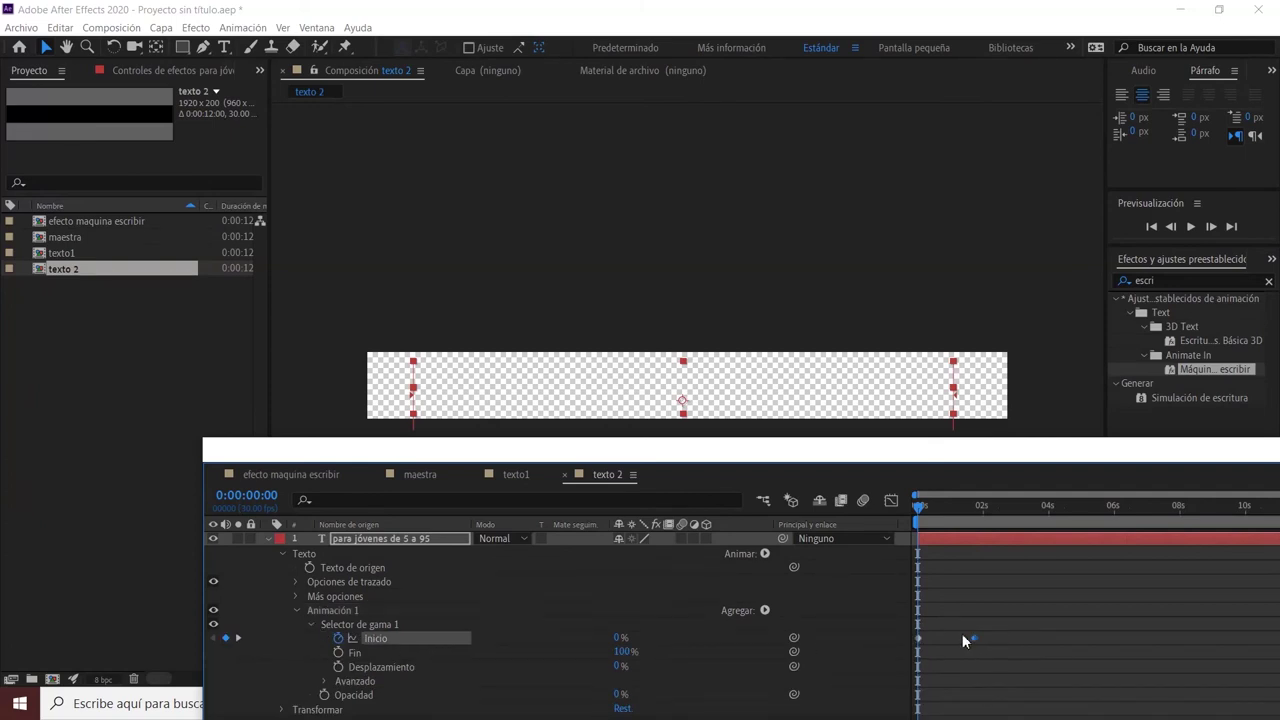
pyautogui.press('space')
pyautogui.press('space')
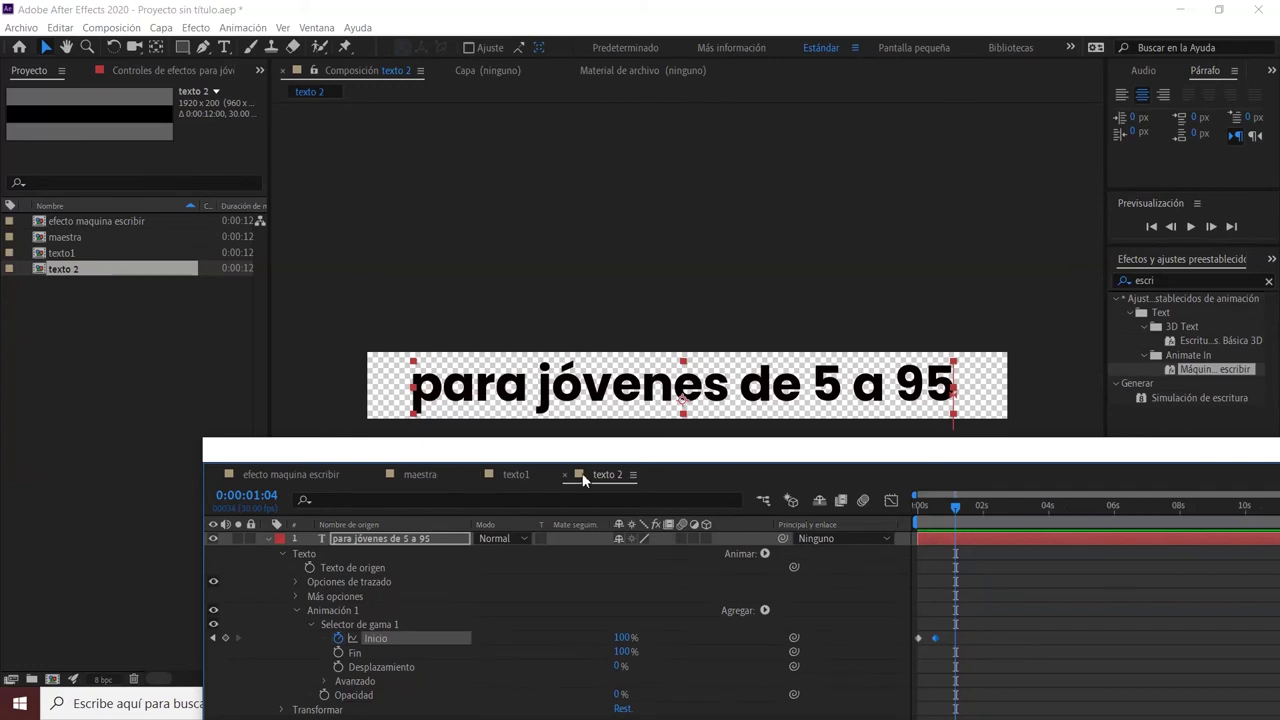
pyautogui.click(423, 477)
# Raise the Producción Audiovisual title slightly, undoing an accidentally added texto1 layer
pyautogui.moveTo(658, 440); pyautogui.dragTo(660, 488)
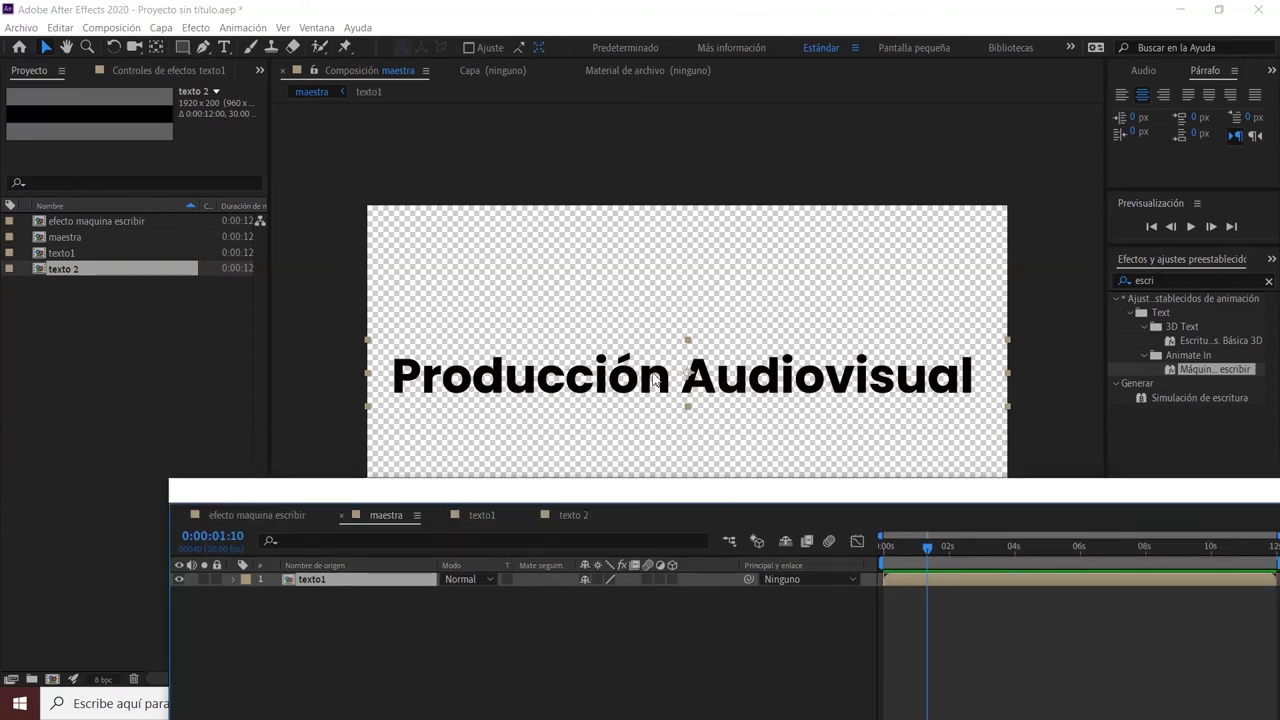
pyautogui.moveTo(654, 378); pyautogui.dragTo(647, 352)
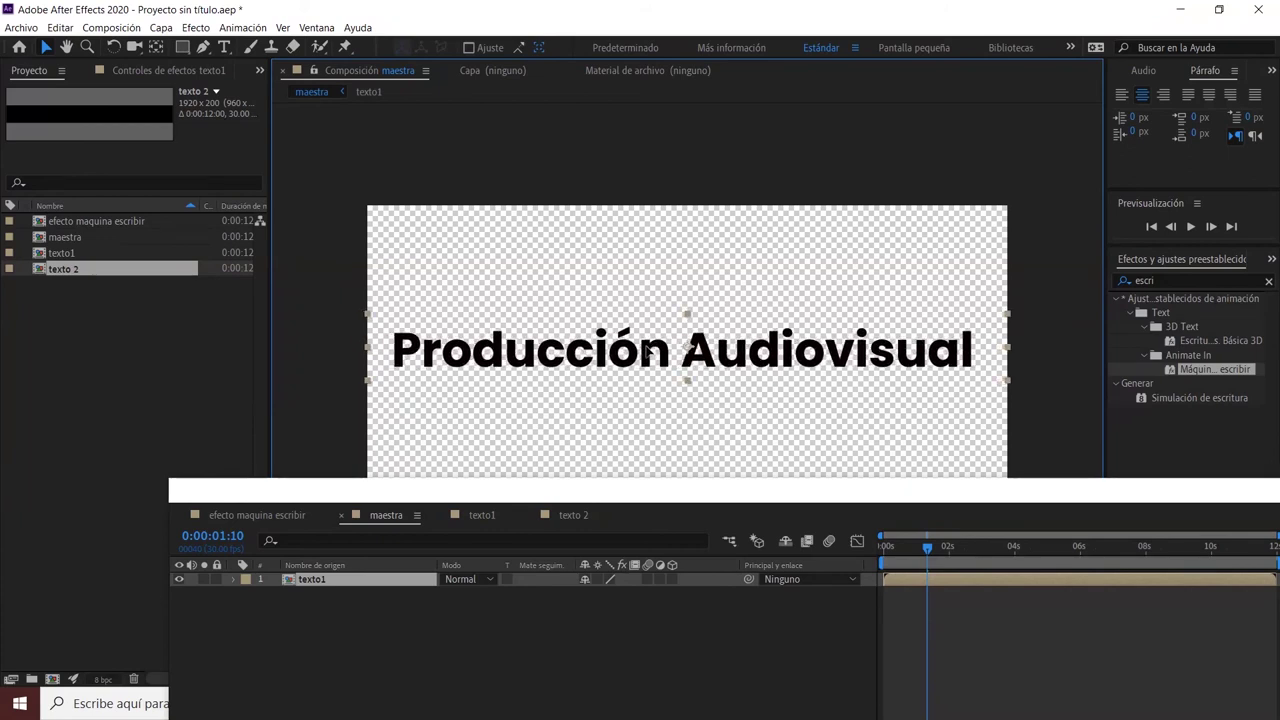
pyautogui.click(60, 254)
pyautogui.moveTo(60, 256); pyautogui.dragTo(697, 418)
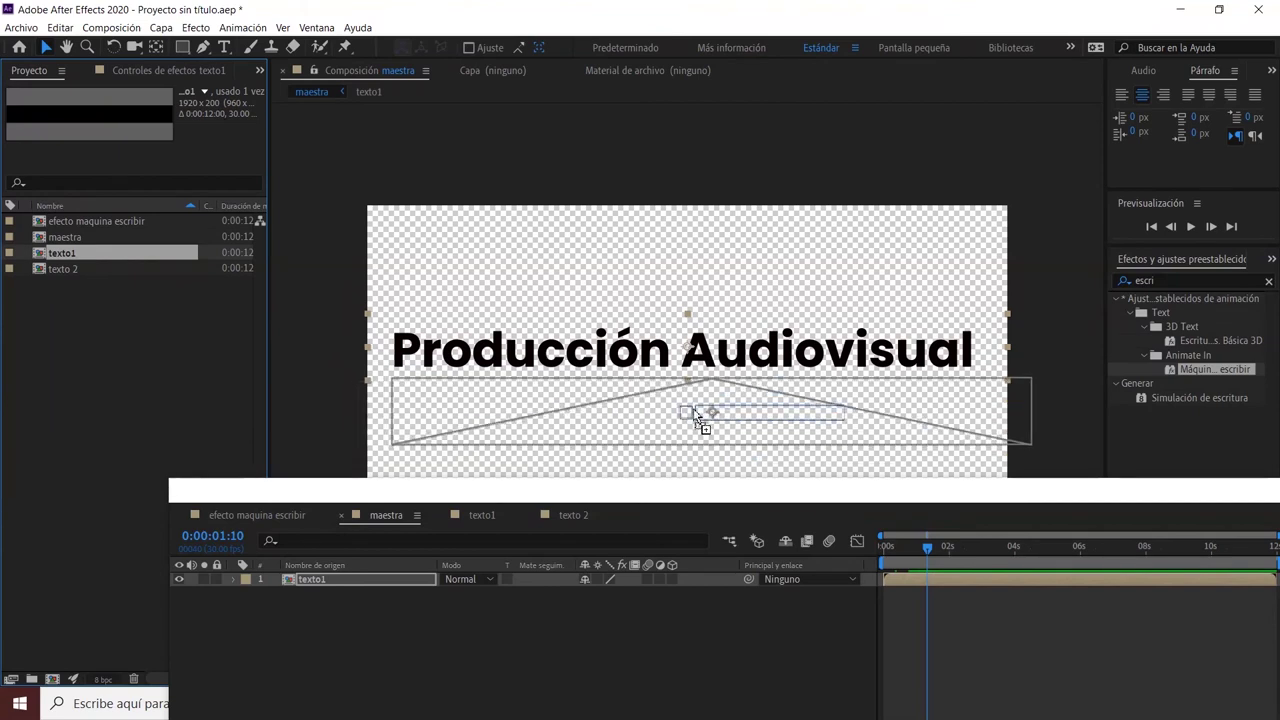
pyautogui.moveTo(697, 418); pyautogui.dragTo(690, 414)
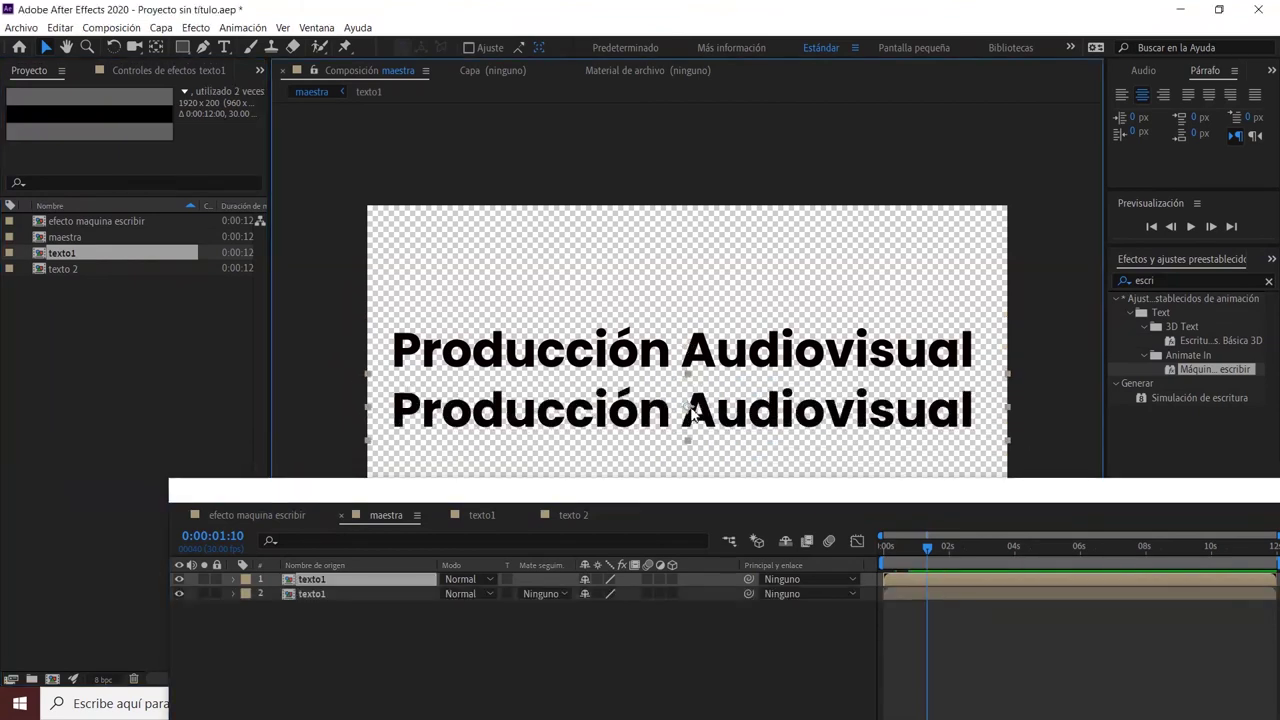
pyautogui.hotkey('ctrl', 'z')
# Add texto 2 into maestra and nudge its line upward toward the title
pyautogui.moveTo(62, 269)
pyautogui.mouseDown()
pyautogui.moveTo(643, 428)
pyautogui.moveTo(686, 420)
pyautogui.mouseUp()
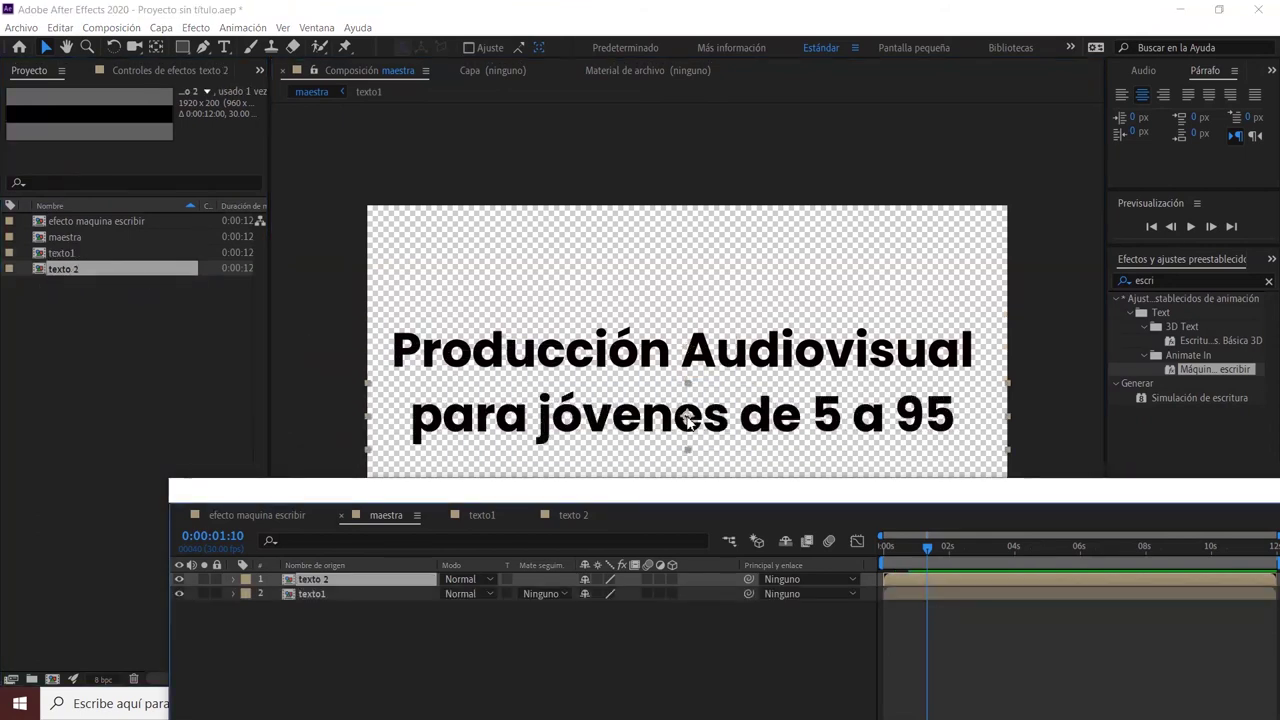
pyautogui.moveTo(686, 420); pyautogui.dragTo(688, 416)
pyautogui.press('Up')
pyautogui.press('Up')
pyautogui.press('Up')
pyautogui.press('Up')
pyautogui.press('Up')
pyautogui.press('Up')
pyautogui.press('Up')
pyautogui.press('Up')
pyautogui.press('Up')
pyautogui.press('Up')
pyautogui.press('Up')
pyautogui.press('Up')
pyautogui.press('Up')
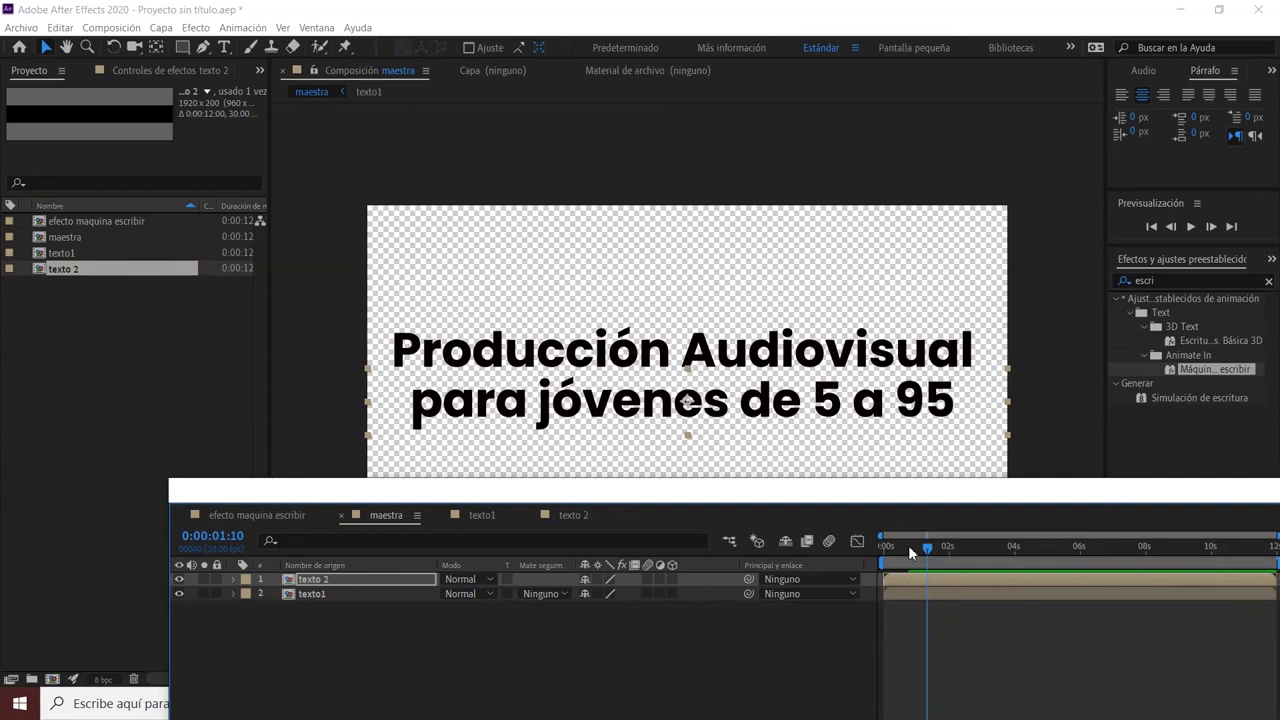
# Slide the texto 2 layer bar so it starts slightly after the composition begins
pyautogui.click(881, 546)
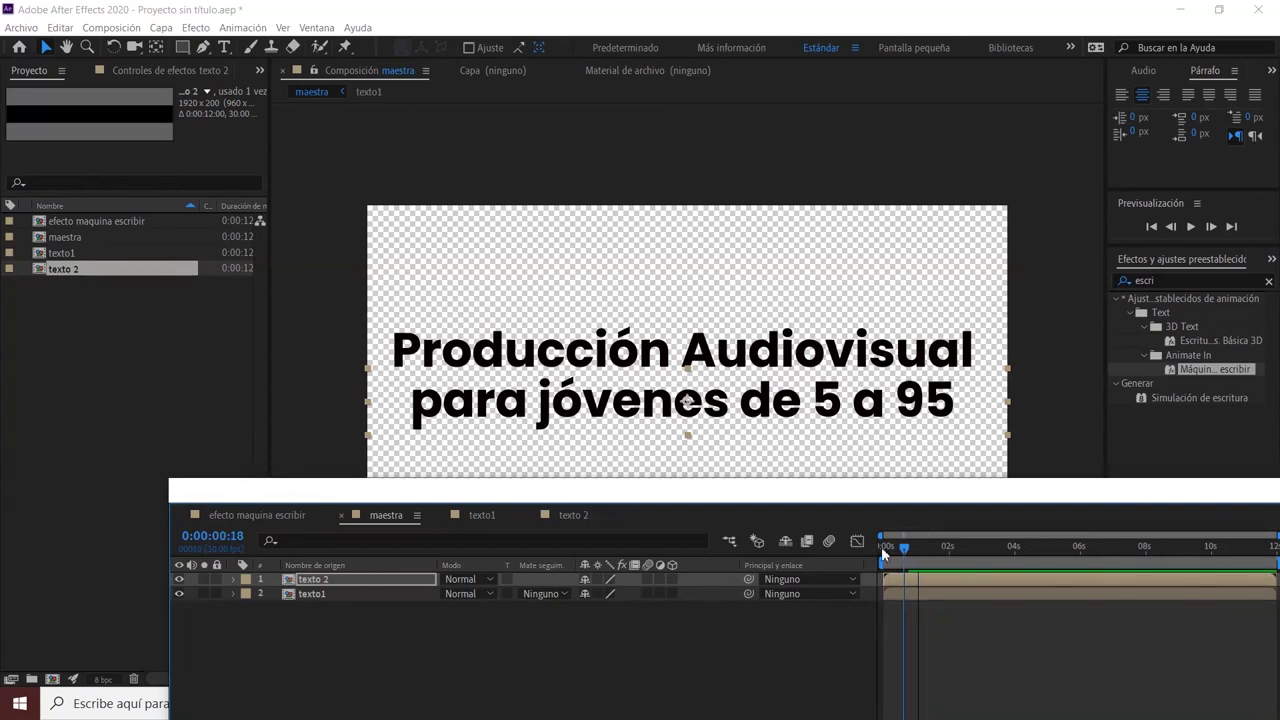
pyautogui.click(1191, 227)
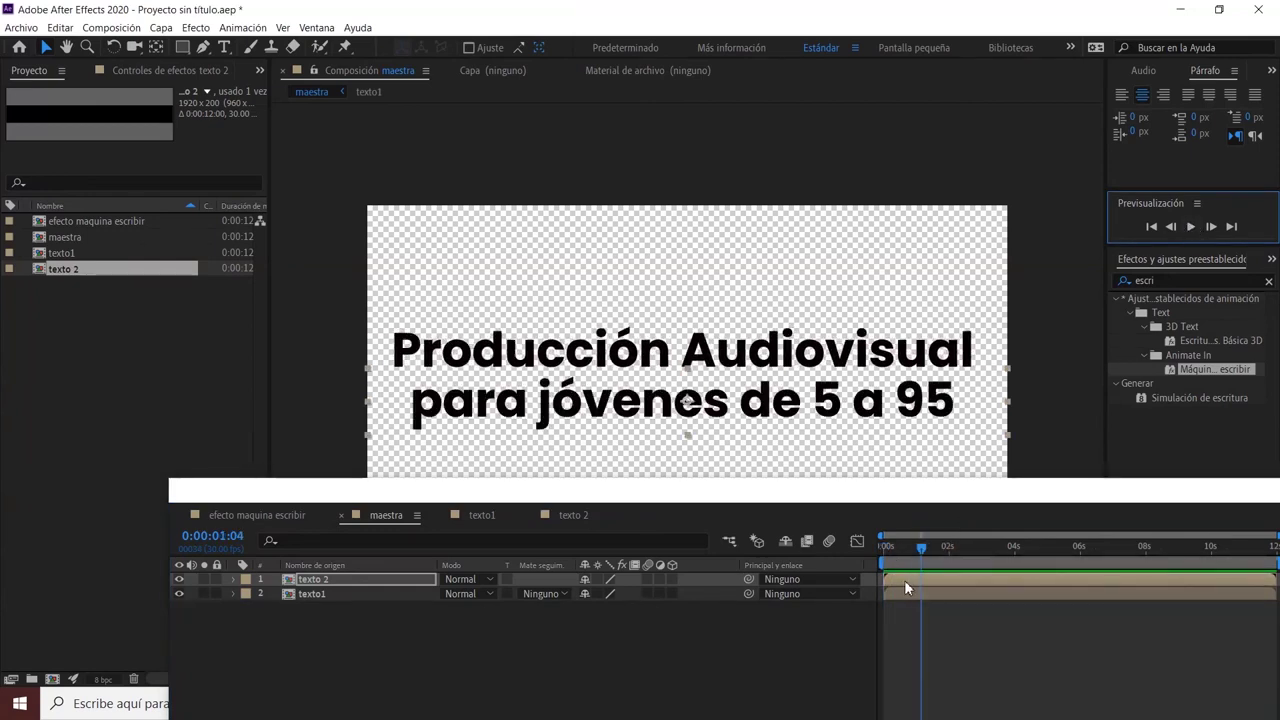
pyautogui.moveTo(900, 580)
pyautogui.mouseDown()
pyautogui.moveTo(942, 578)
pyautogui.moveTo(891, 548)
pyautogui.moveTo(912, 553)
pyautogui.mouseUp()
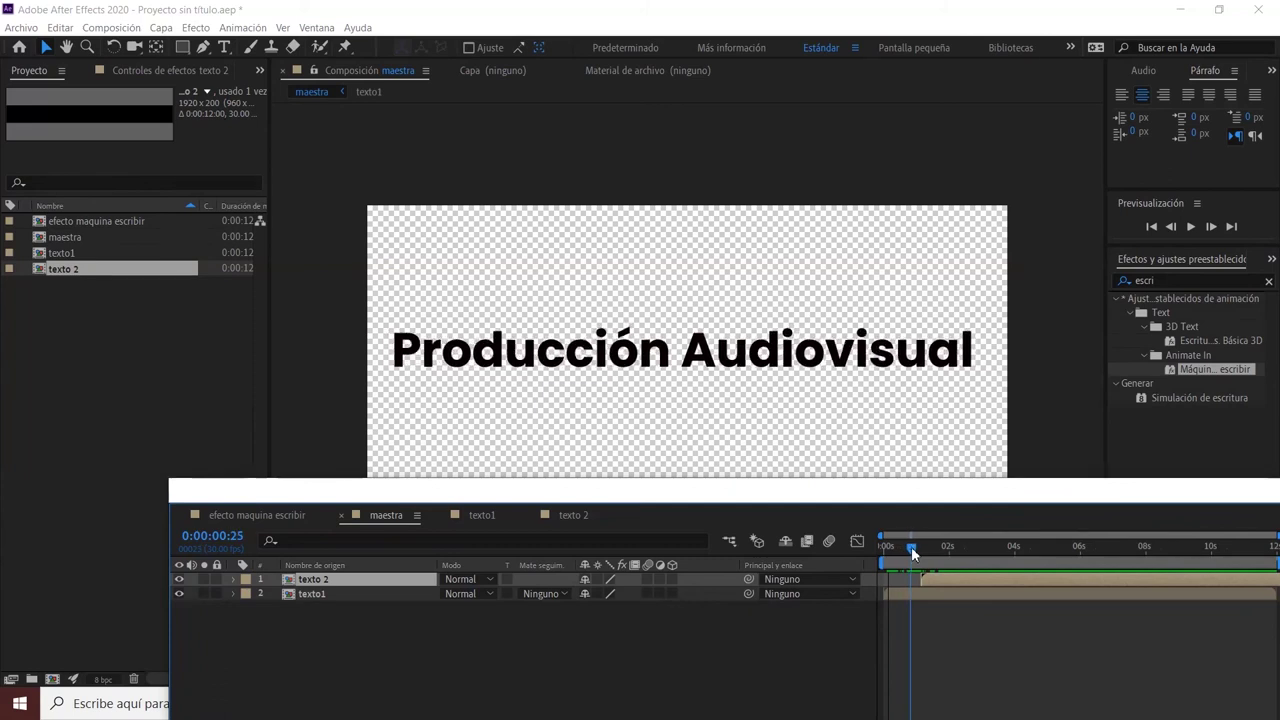
pyautogui.moveTo(941, 584); pyautogui.dragTo(879, 550)
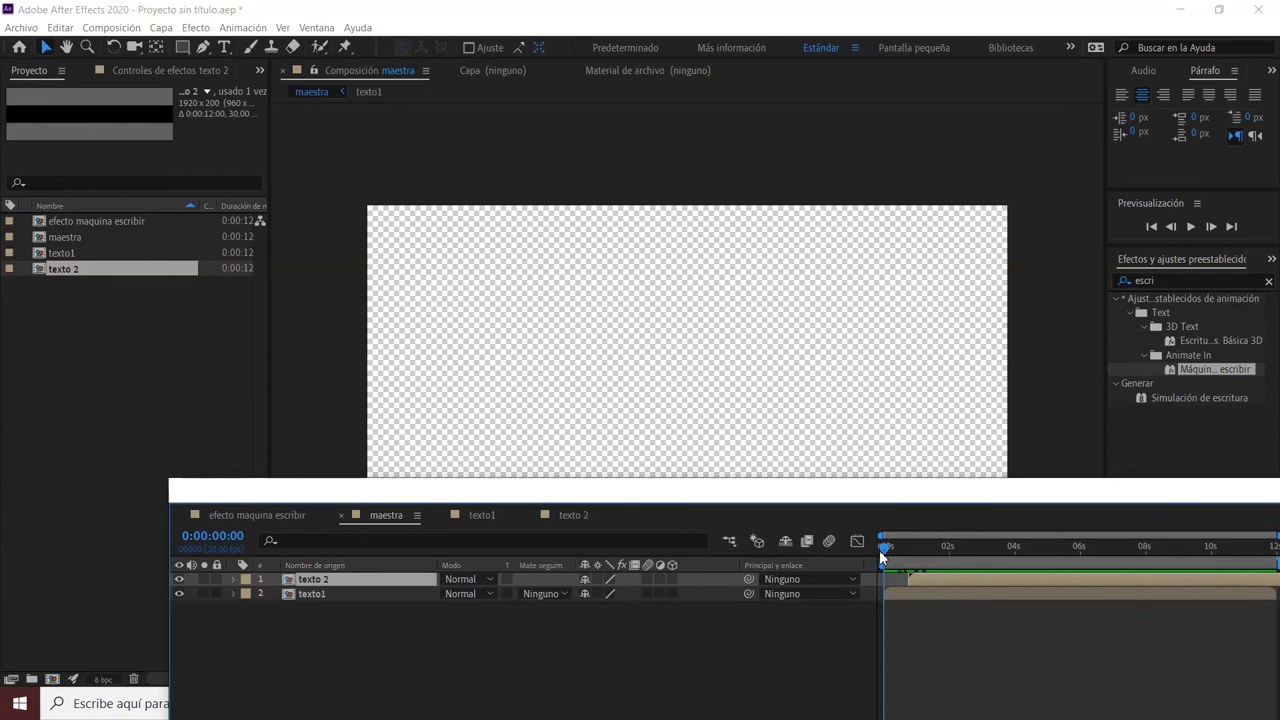
# Replay maestra from the start several times to check the typing timing
pyautogui.click(1192, 226)
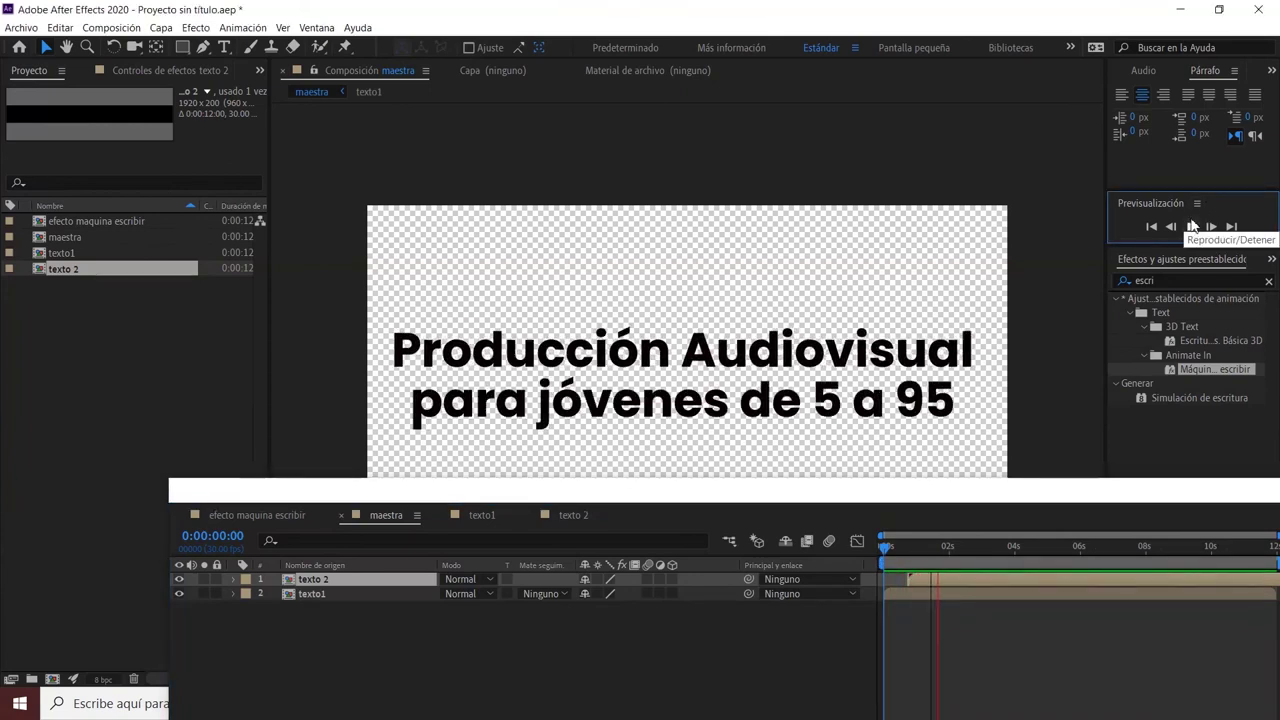
pyautogui.click(1192, 226)
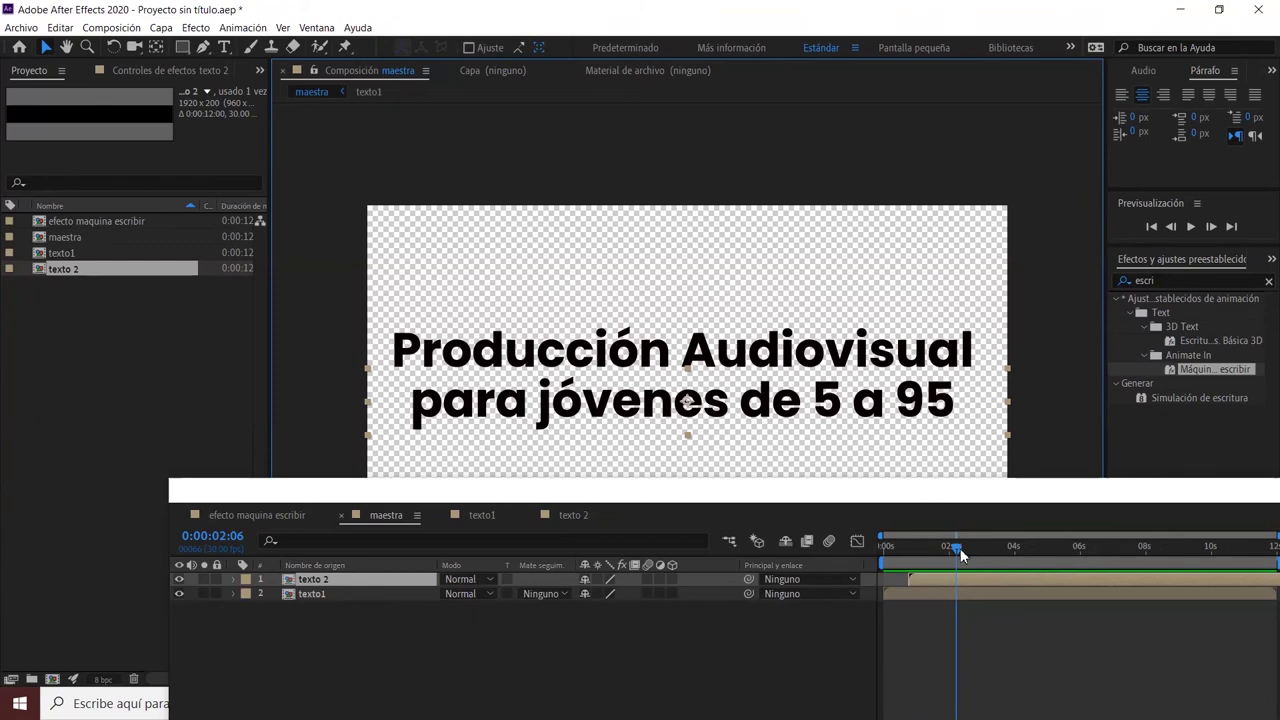
pyautogui.moveTo(956, 548); pyautogui.dragTo(882, 548)
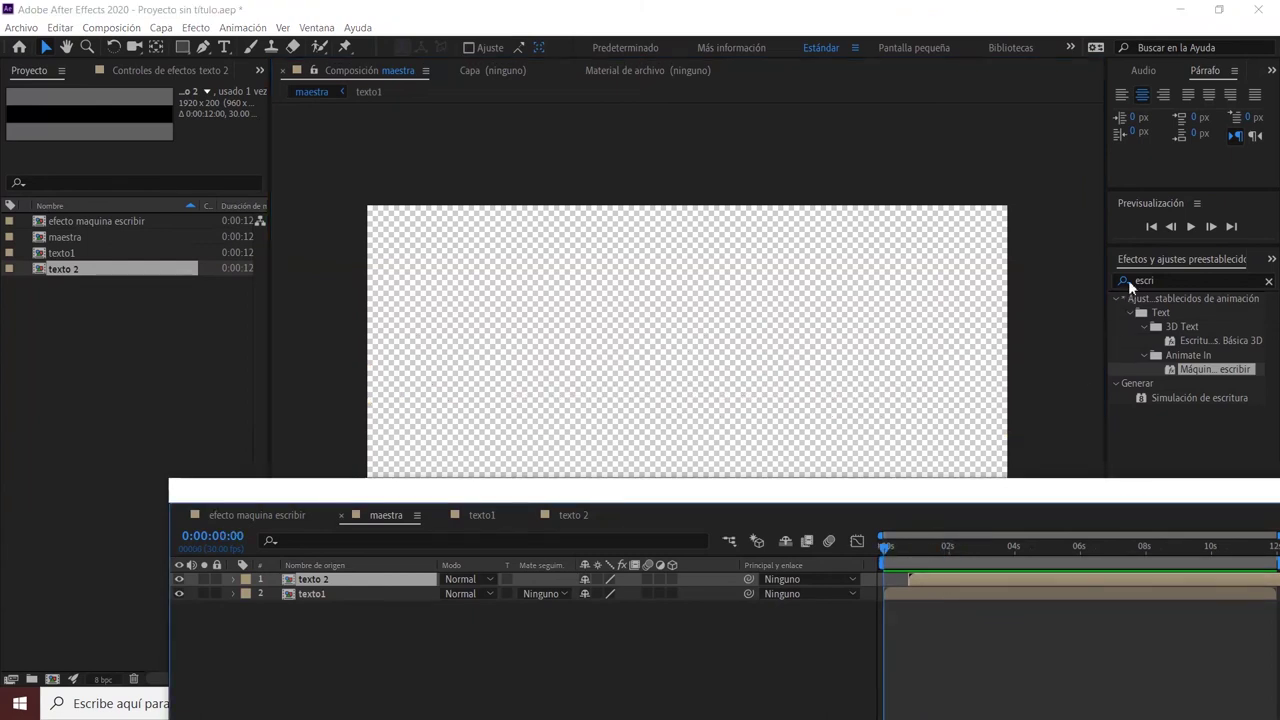
pyautogui.click(1191, 228)
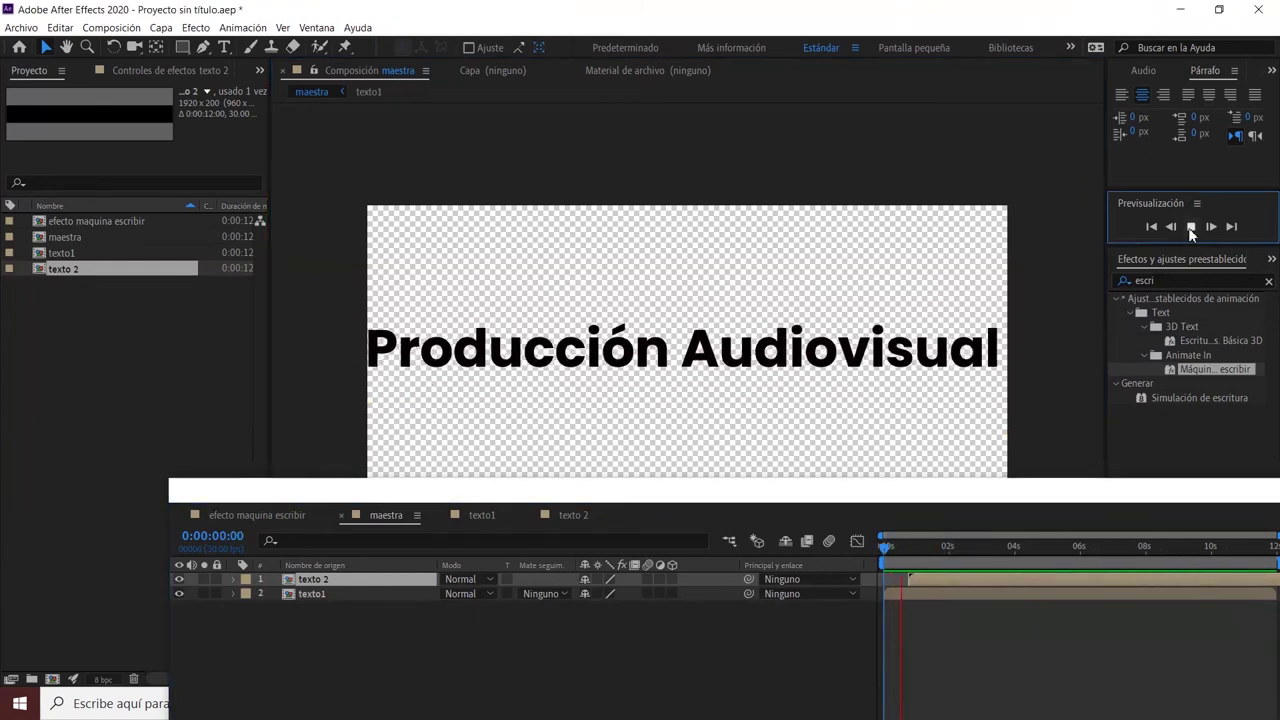
pyautogui.click(1191, 228)
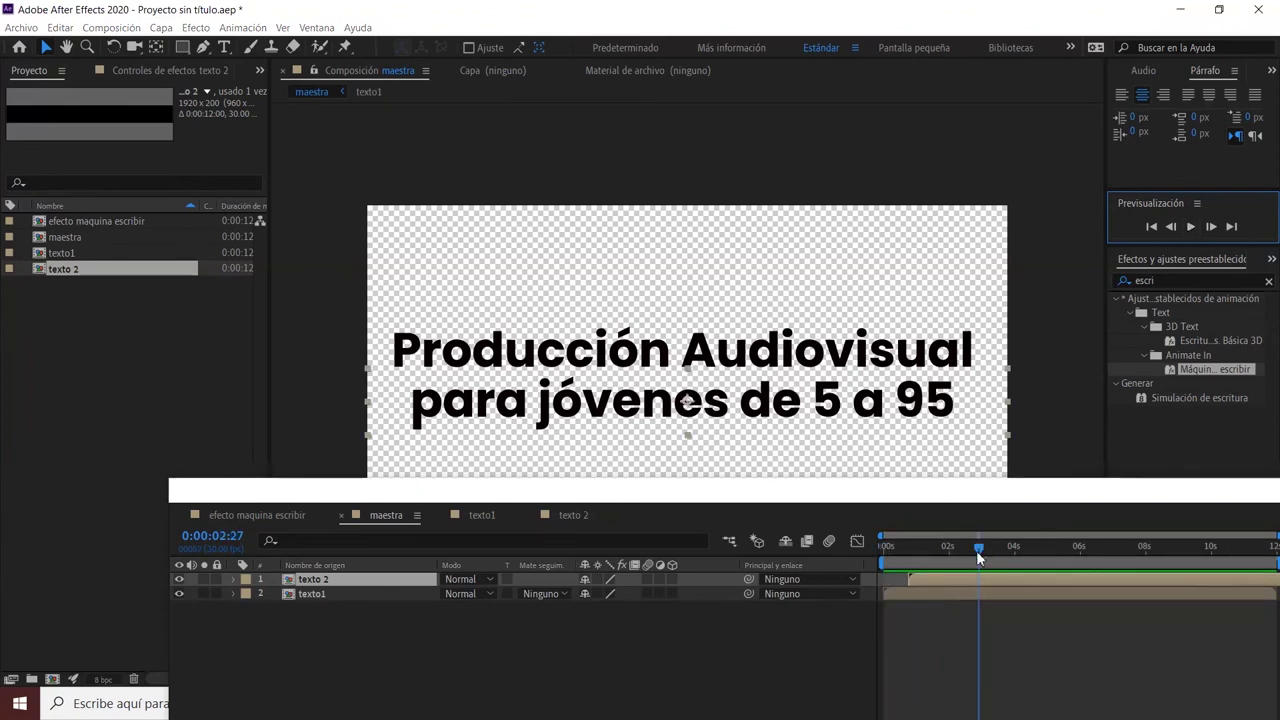
pyautogui.moveTo(978, 550); pyautogui.dragTo(825, 582)
pyautogui.click(1191, 228)
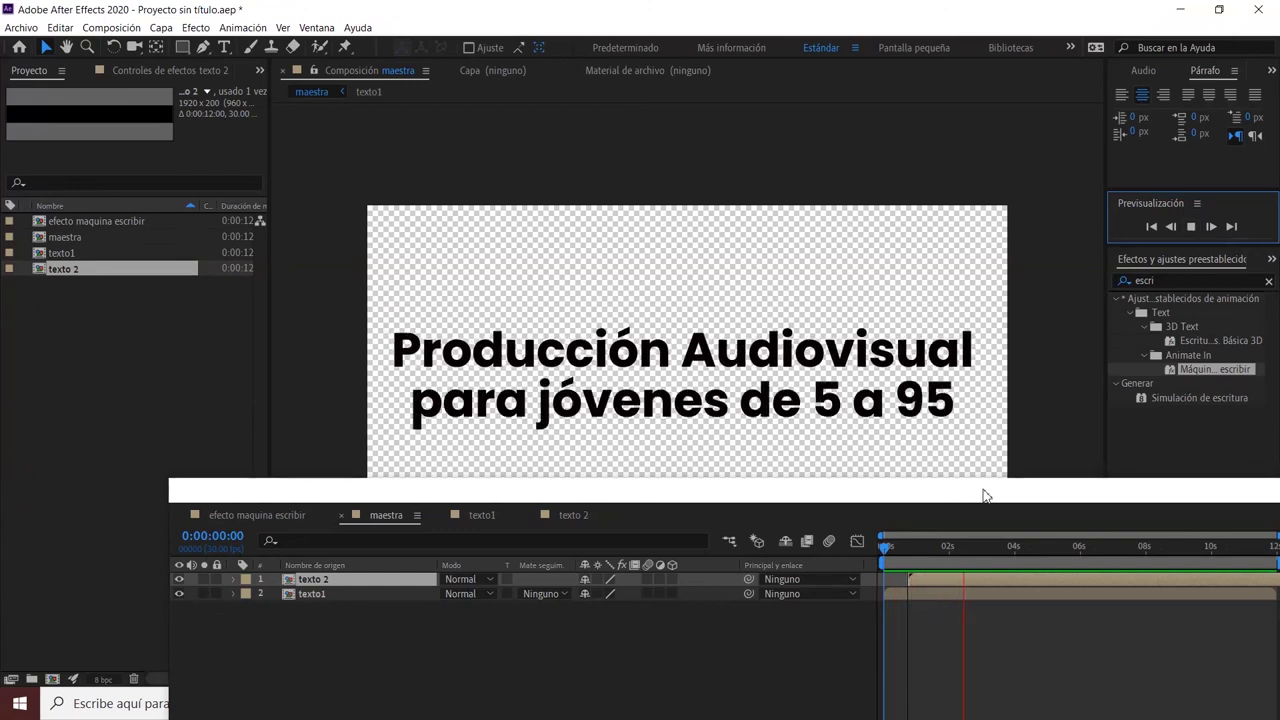
pyautogui.press('space')
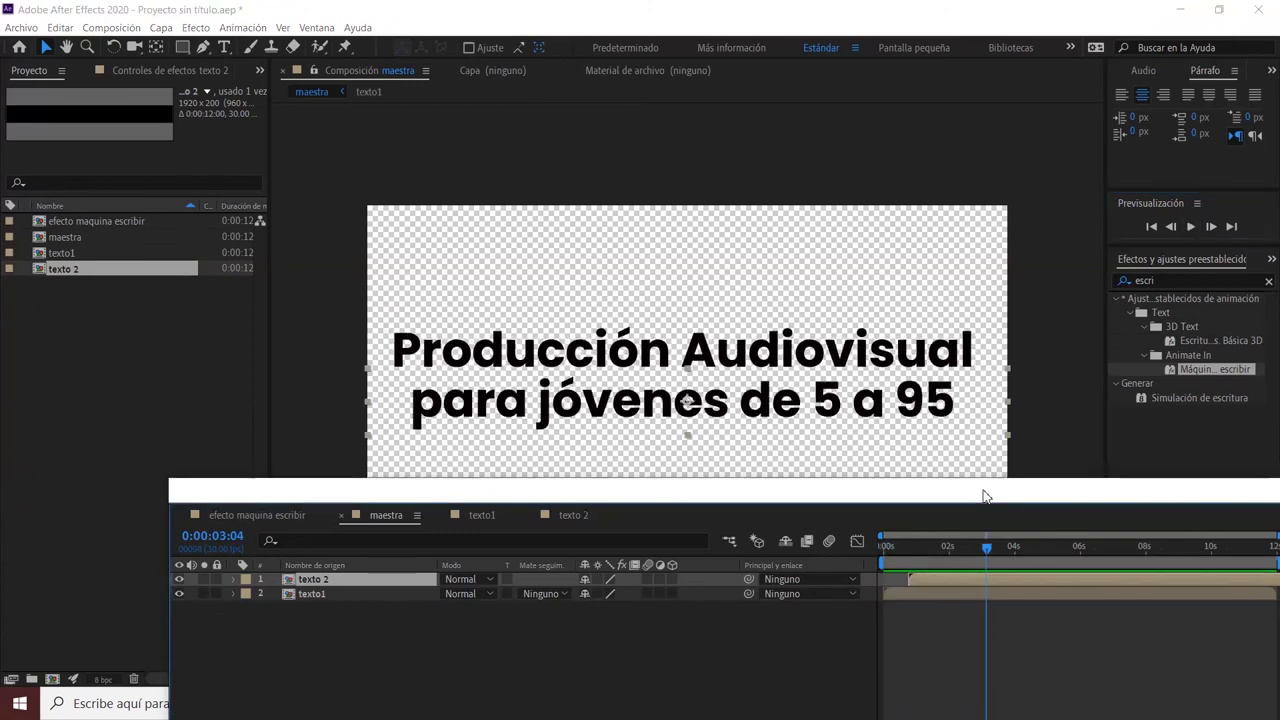
# Close the floating Timeline window and preview maestra with both lines at full size
pyautogui.moveTo(983, 496); pyautogui.dragTo(875, 328)
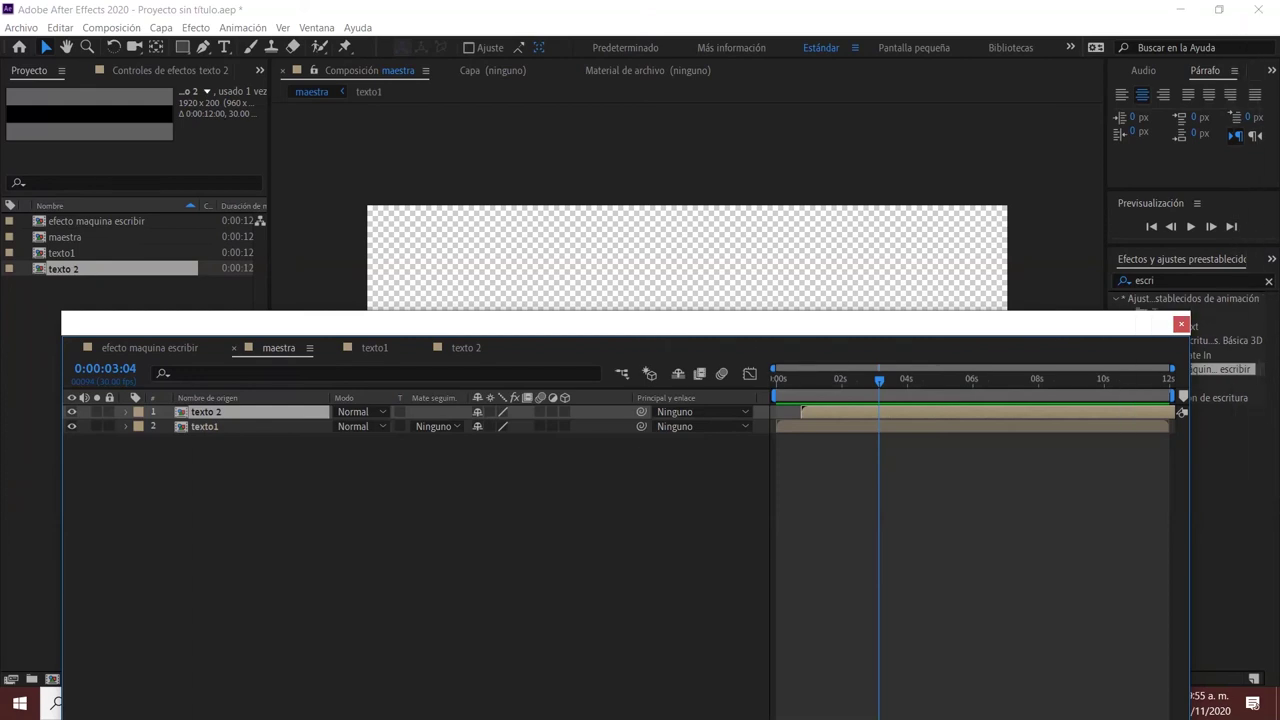
pyautogui.click(1181, 323)
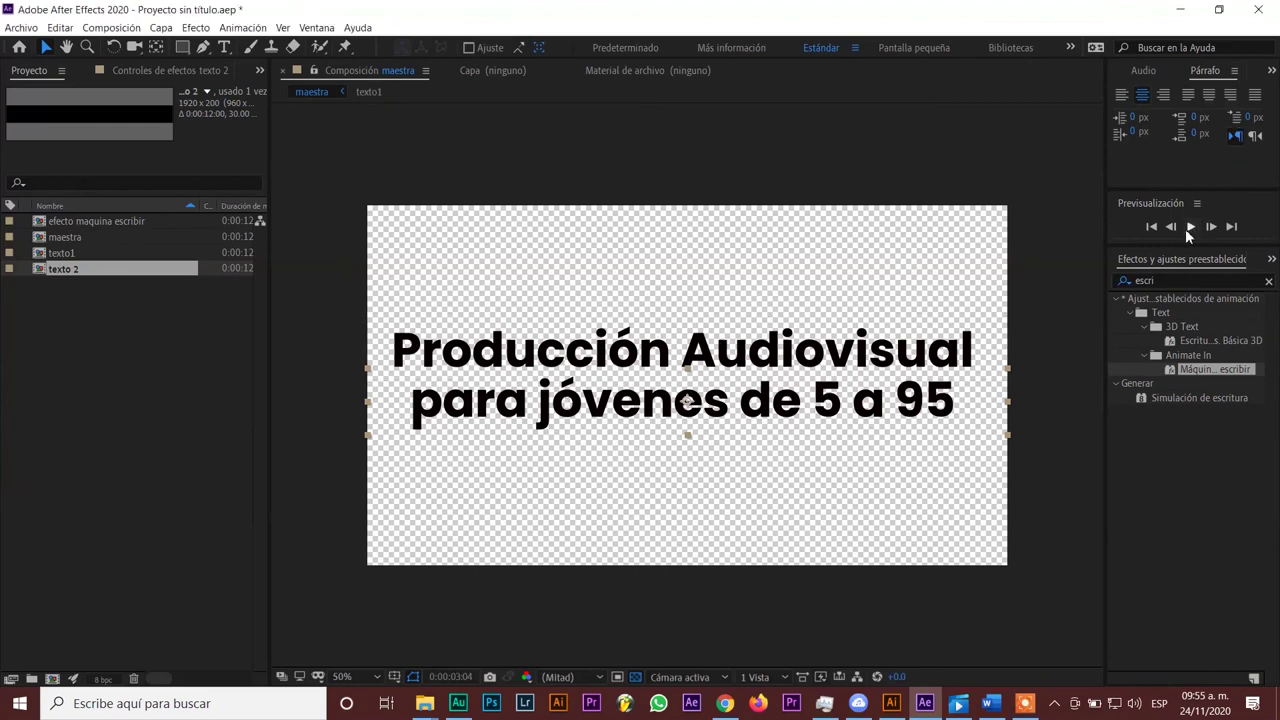
pyautogui.click(1190, 229)
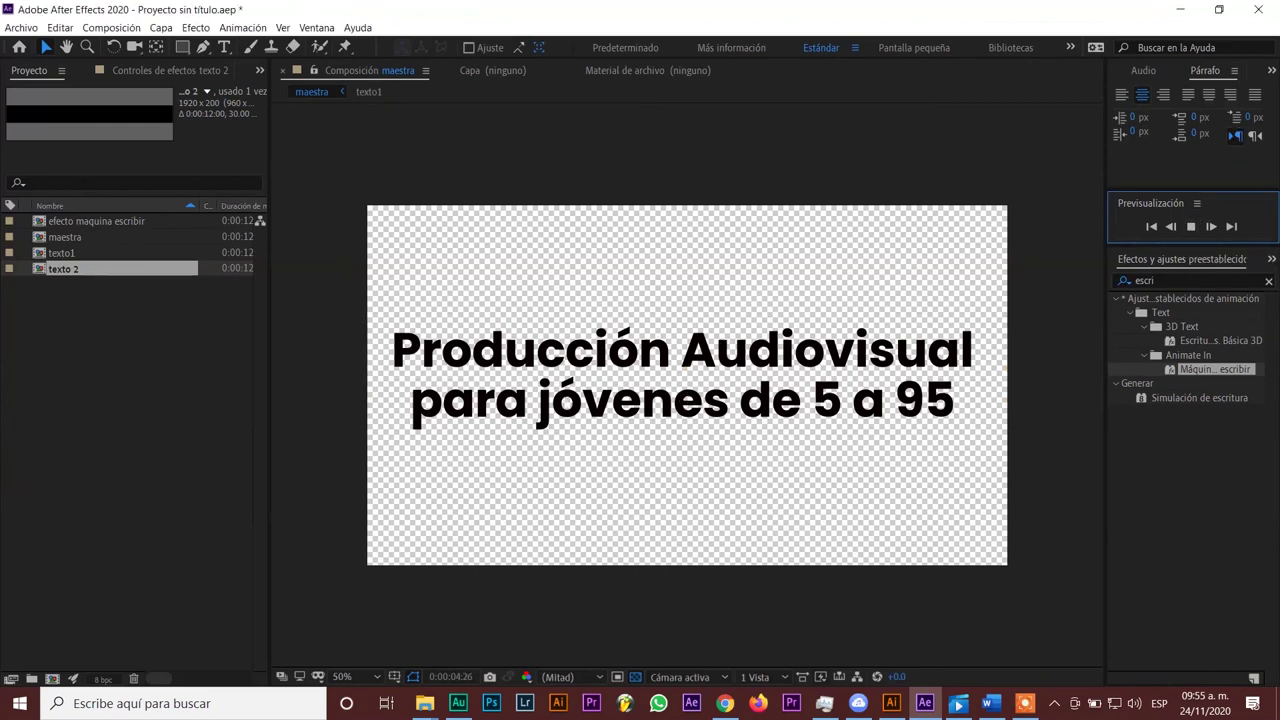
pyautogui.press('space')
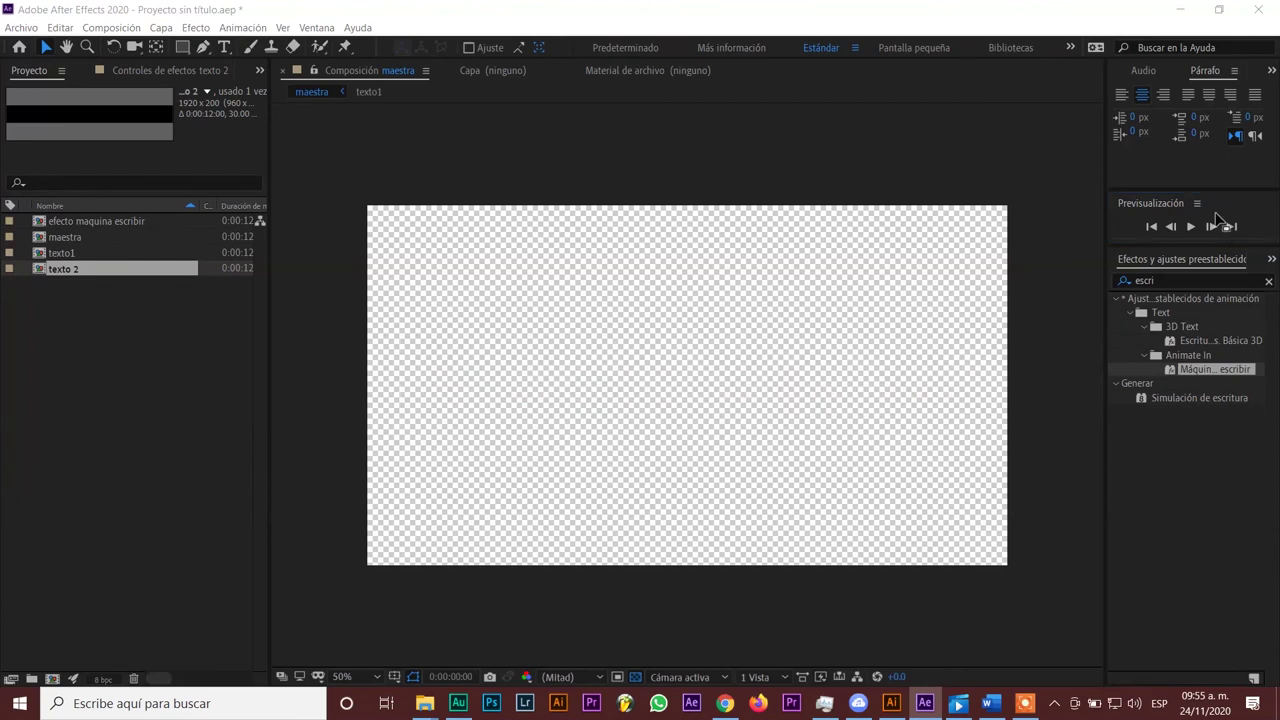
pyautogui.click(1190, 227)
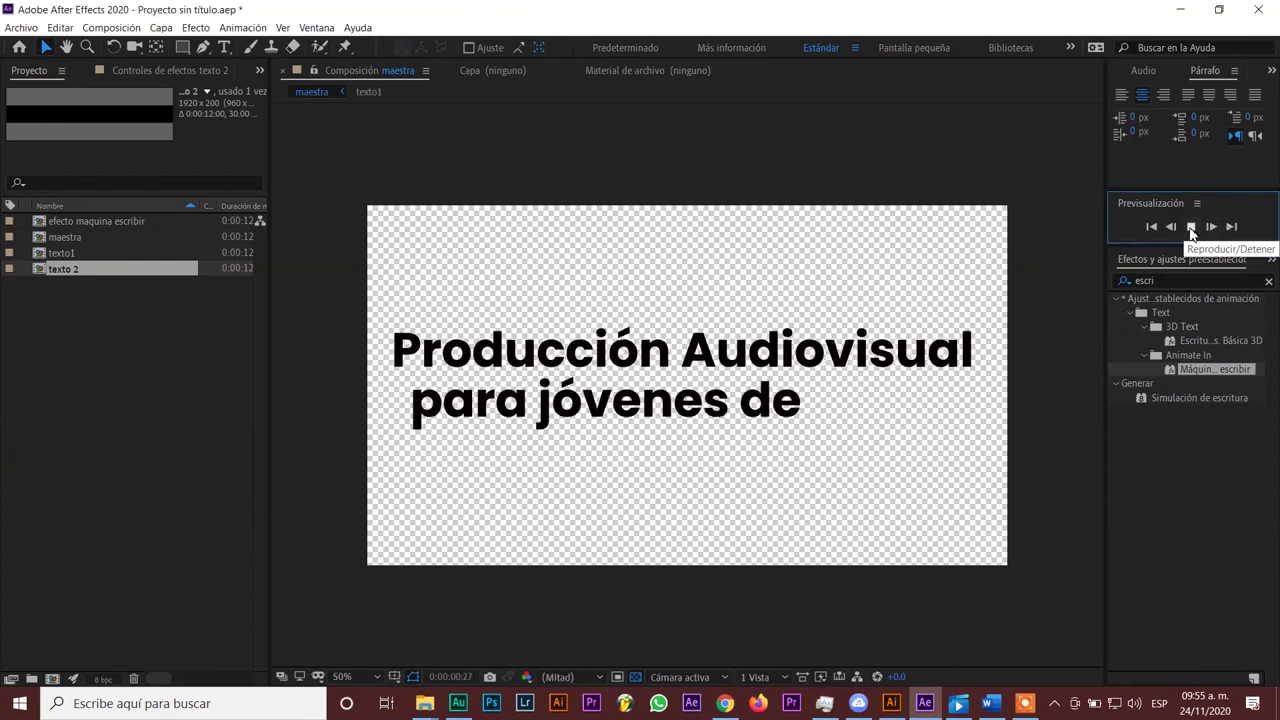
pyautogui.click(1191, 227)
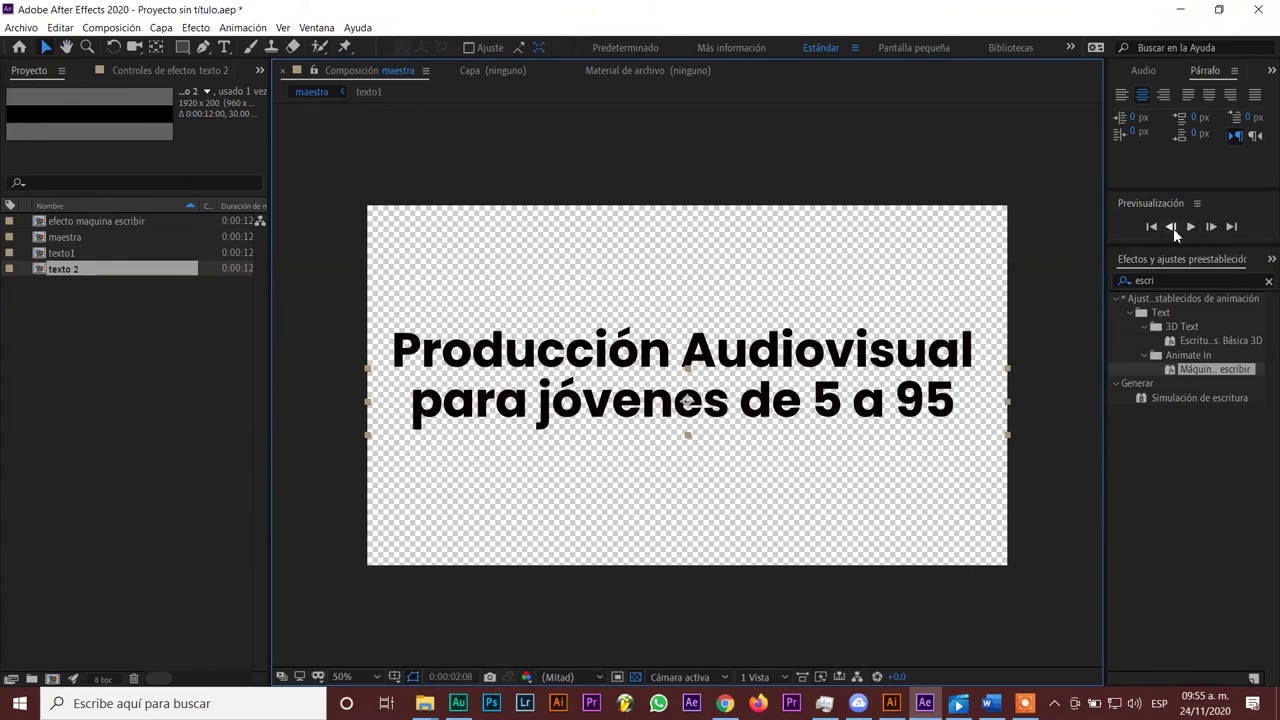
# Change the maestra composition's duration from 12 seconds to 0:00:03 in Ajustes de la composición
pyautogui.click(113, 29)
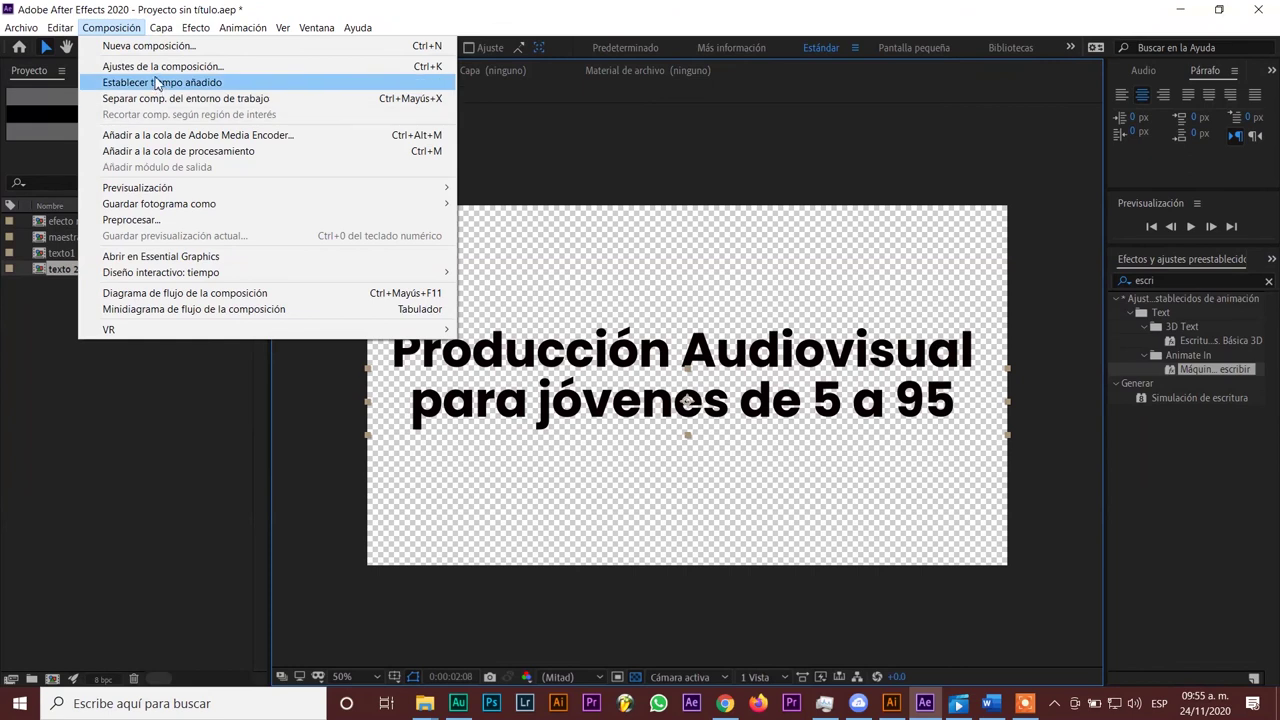
pyautogui.click(126, 66)
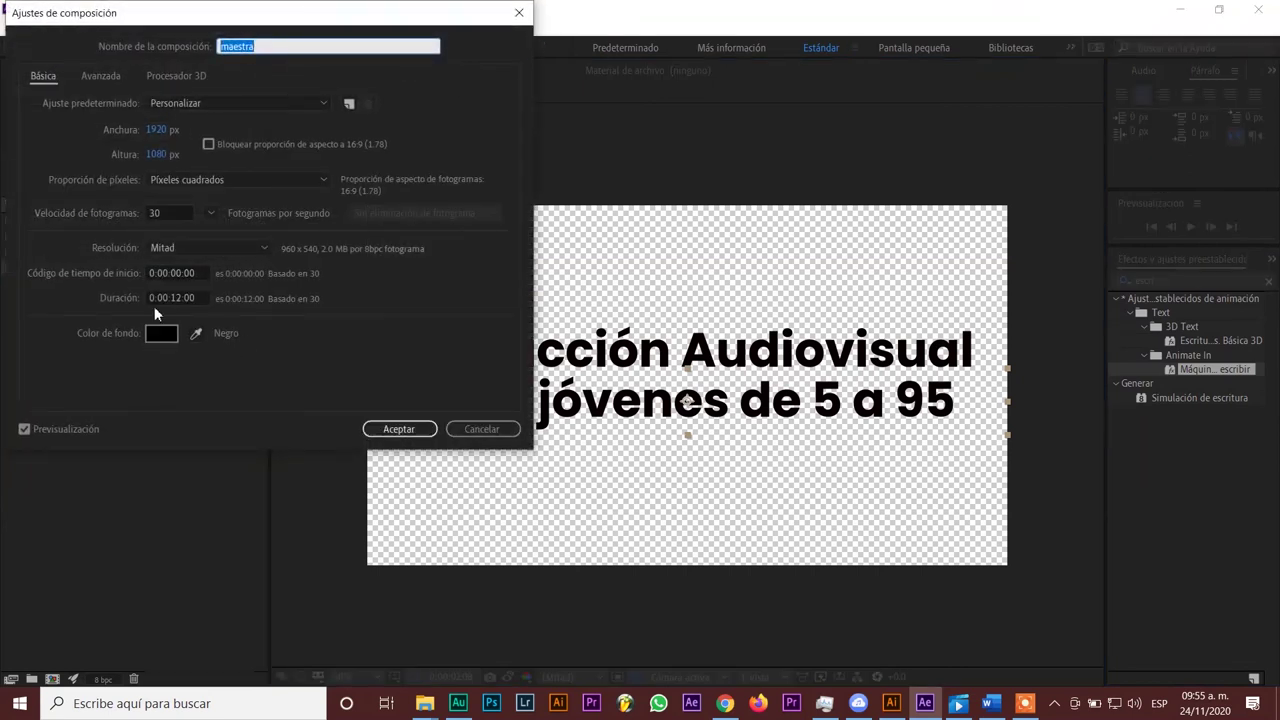
pyautogui.click(174, 298)
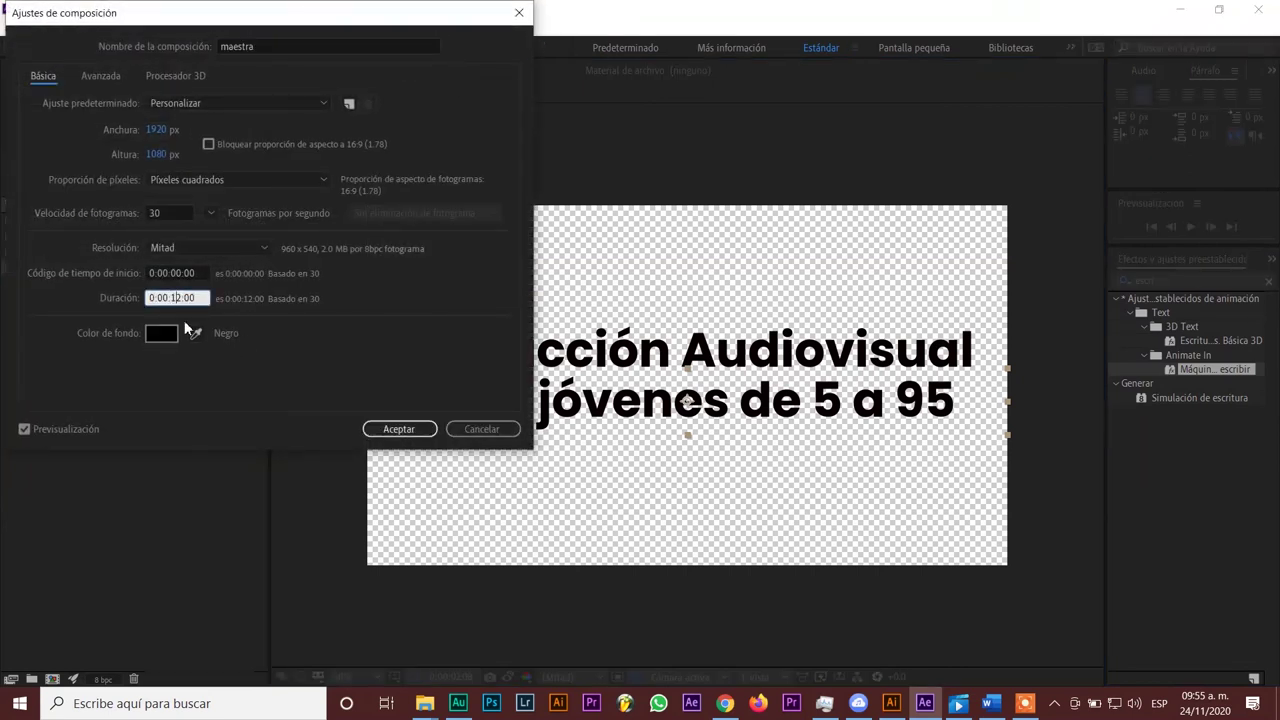
pyautogui.write('03')
pyautogui.click(398, 428)
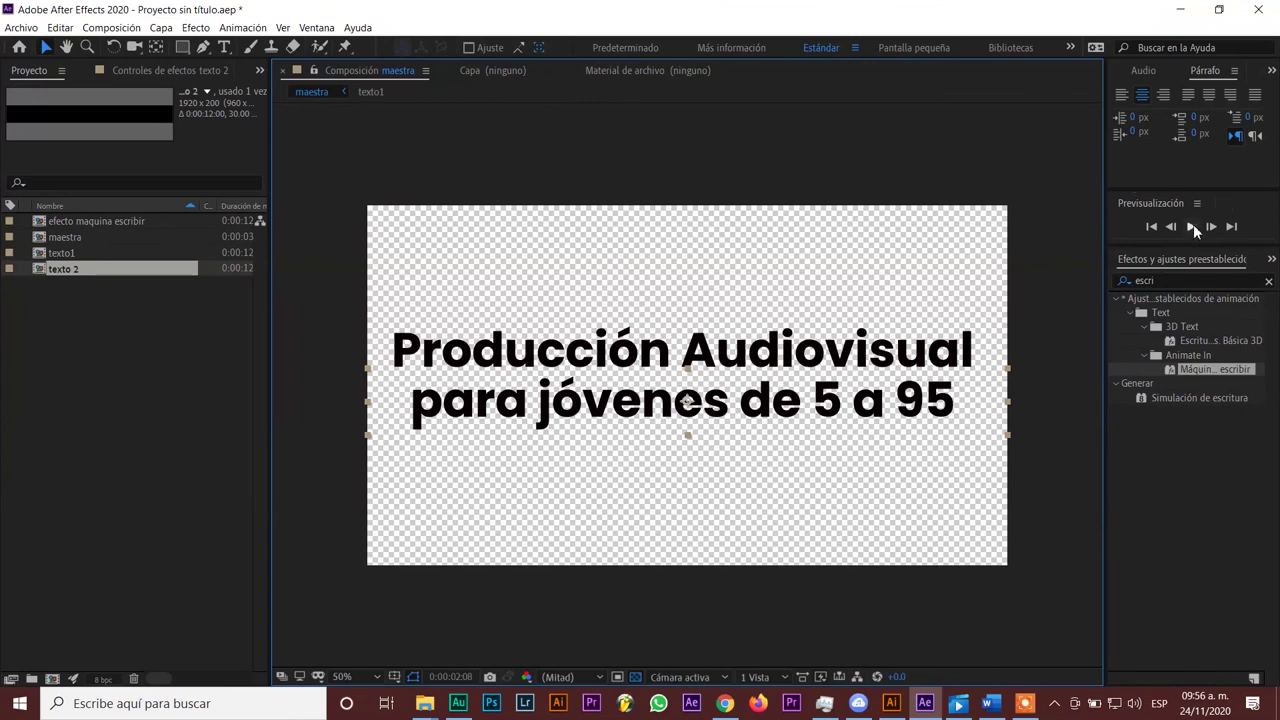
pyautogui.click(1192, 228)
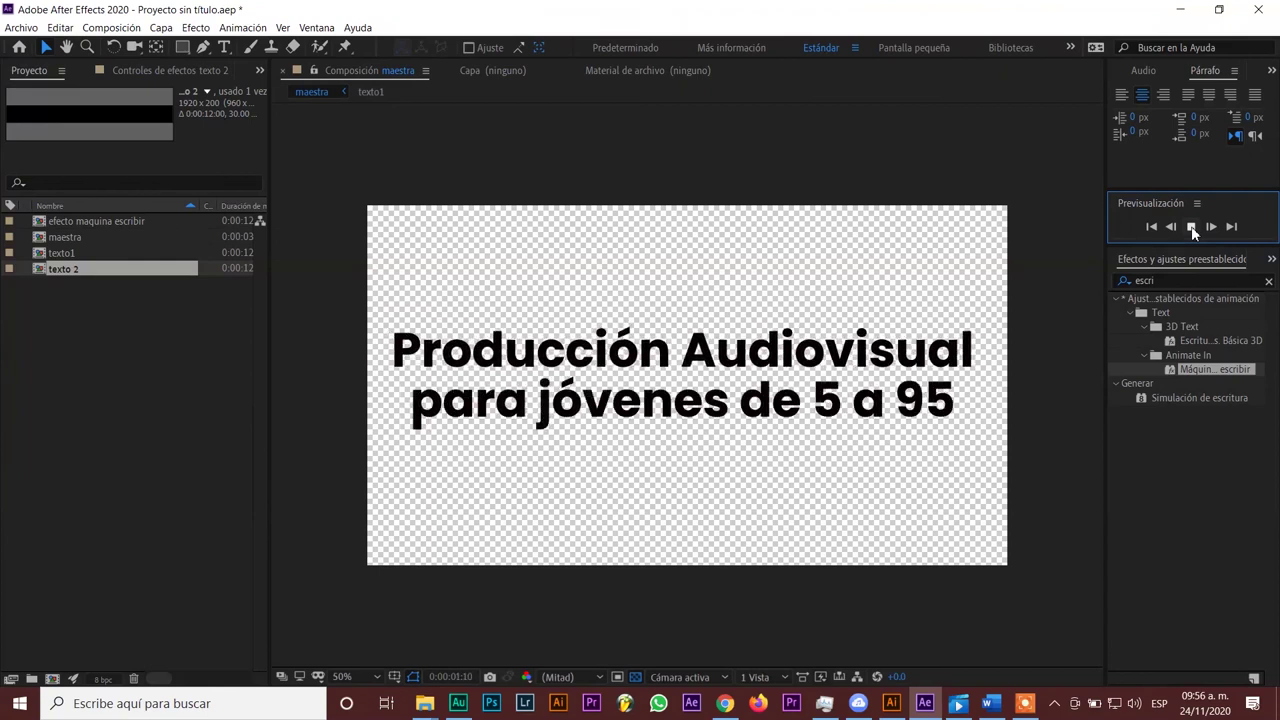
pyautogui.click(1192, 229)
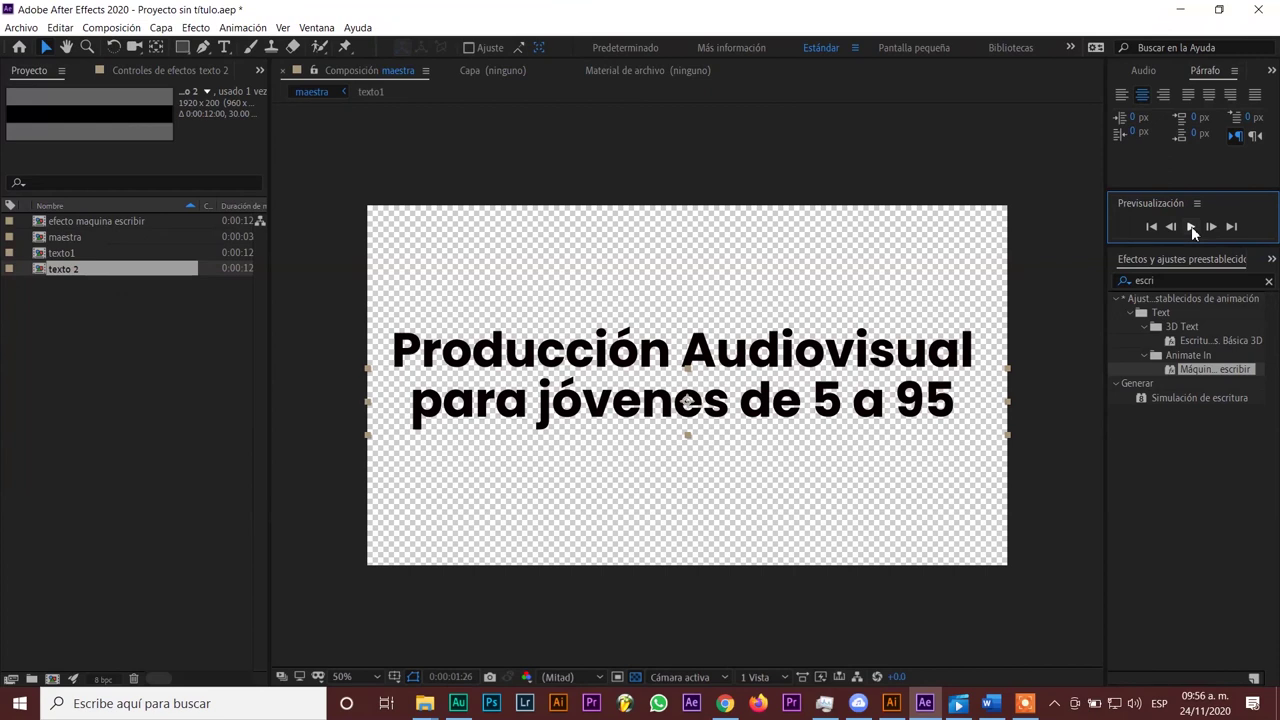